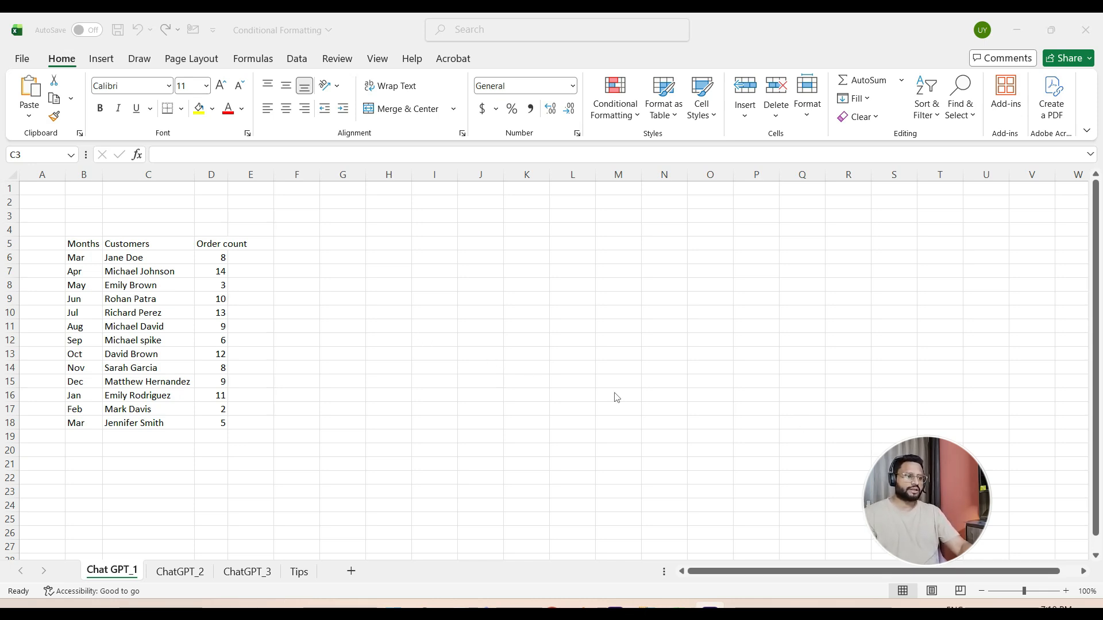
- Widen column D to fit its Order count heading and select cell D9
{"action": "left_click", "coordinate": [317, 335]}
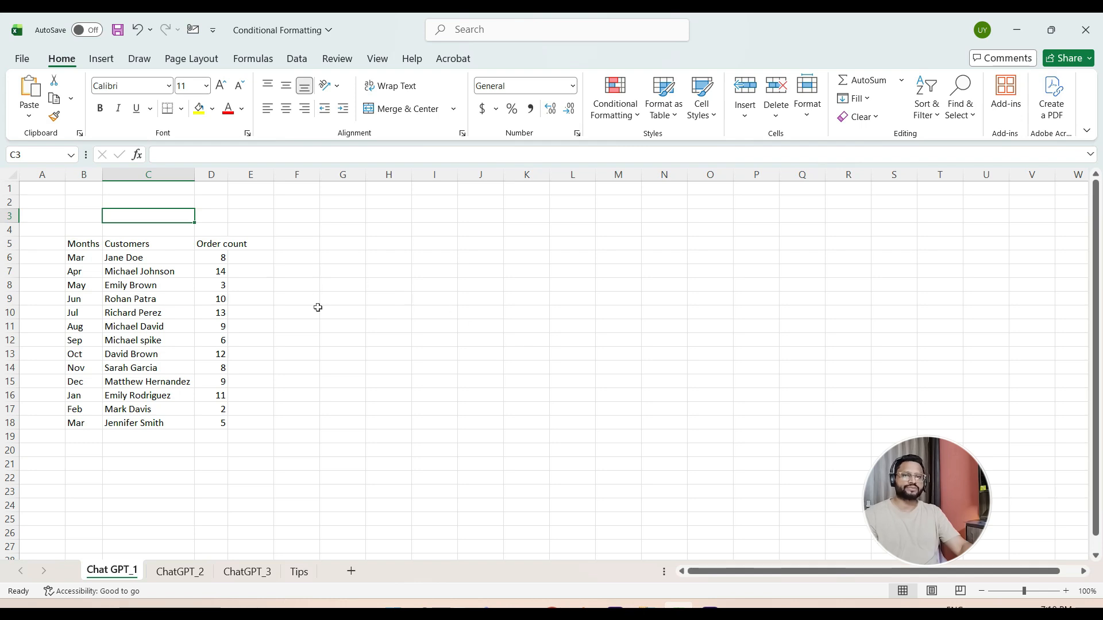
{"action": "double_click", "coordinate": [228, 170]}
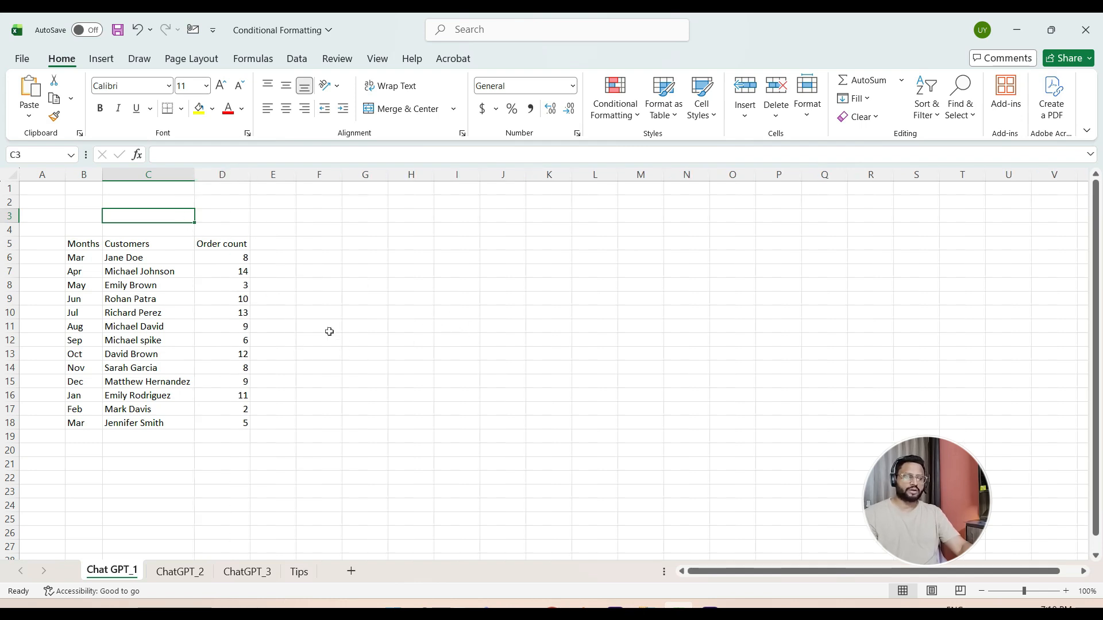
{"action": "left_click", "coordinate": [206, 299]}
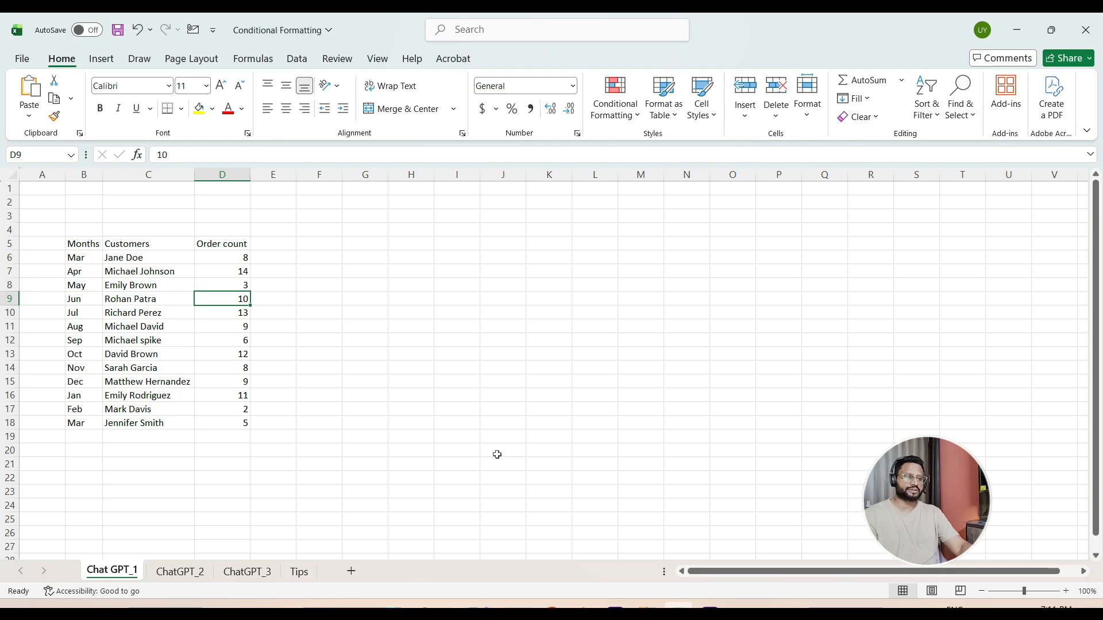
- Switch to Chrome and open ChatGPT in a new browser tab
{"action": "left_click", "coordinate": [552, 607]}
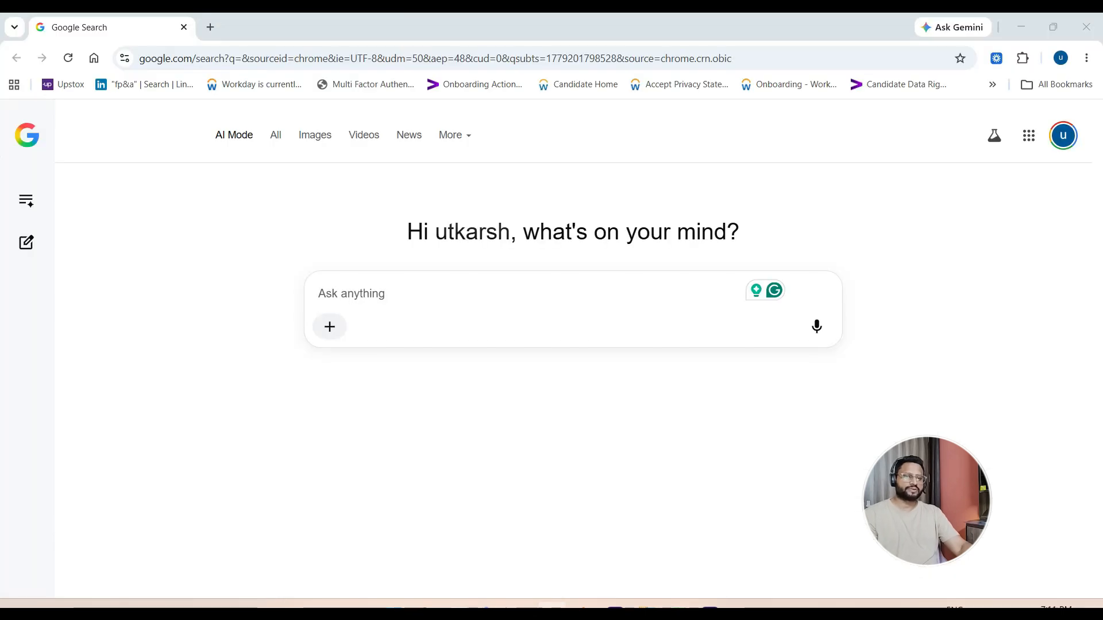
{"action": "left_click", "coordinate": [213, 34]}
{"action": "type", "text": "chat"}
{"action": "key", "text": "Return"}
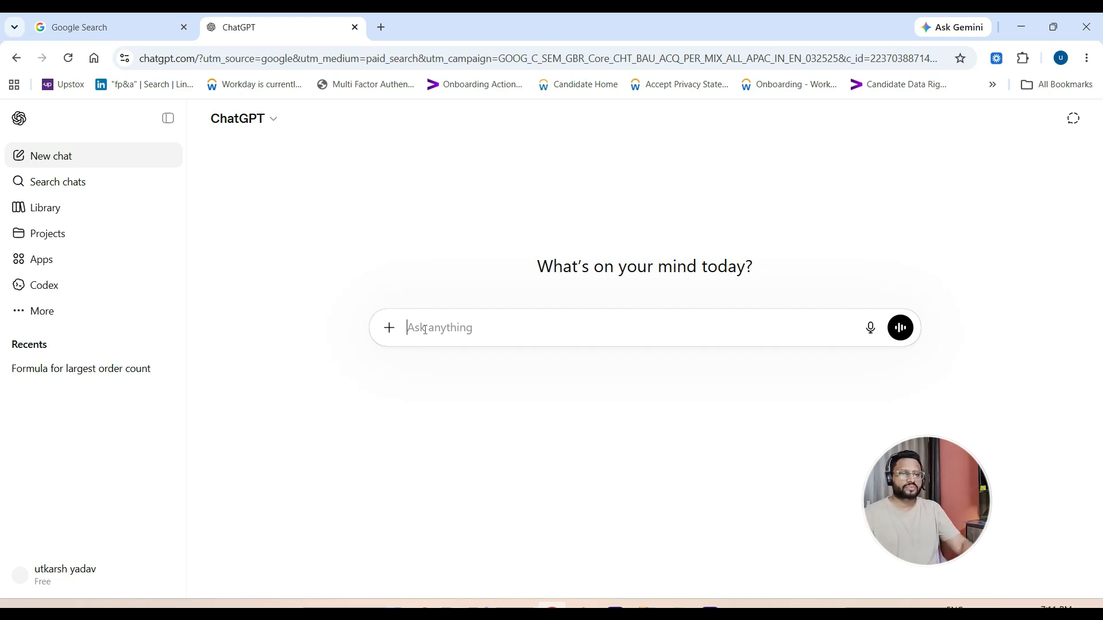
- Write the prompt "Please write an excel formula to give me the largest order count for the customer" in a new chat
{"action": "type", "text": "Pp"}
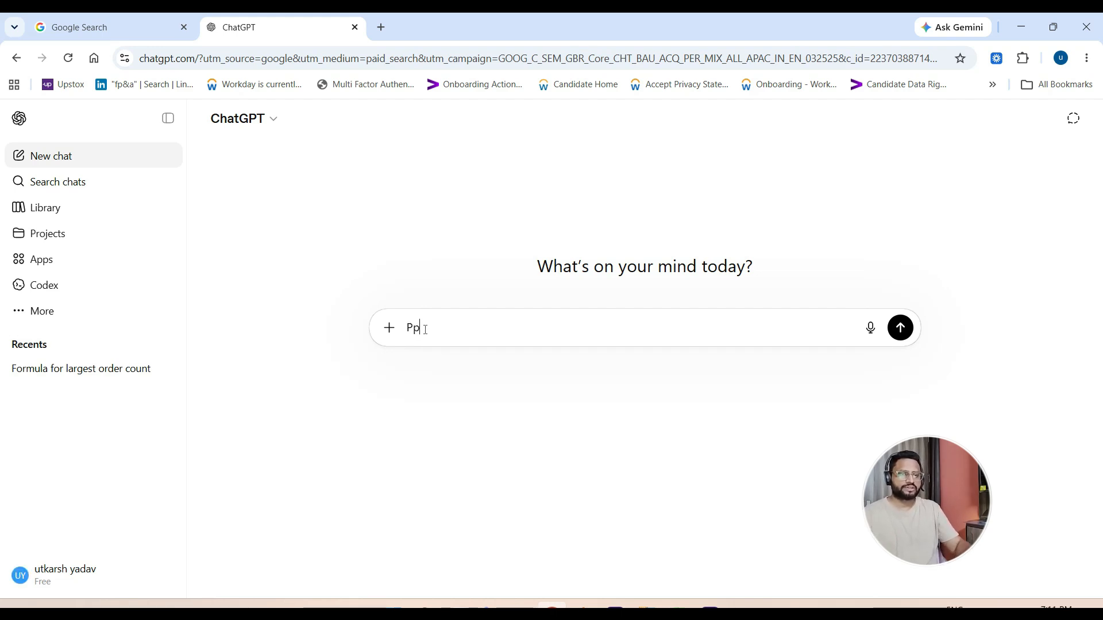
{"action": "type", "text": "le"}
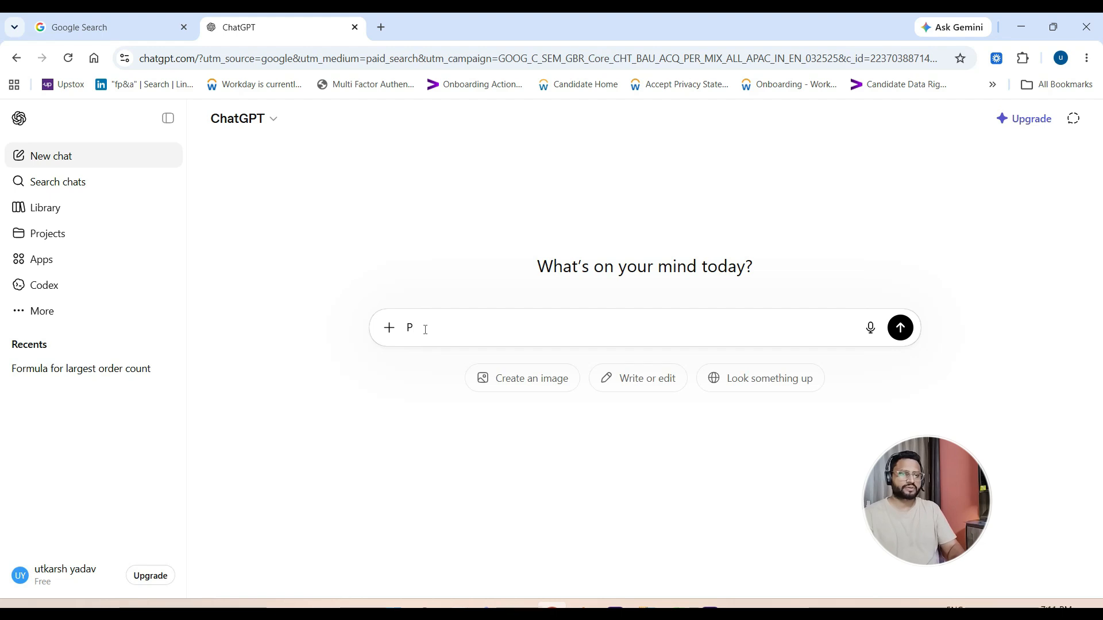
{"action": "type", "text": "ase"}
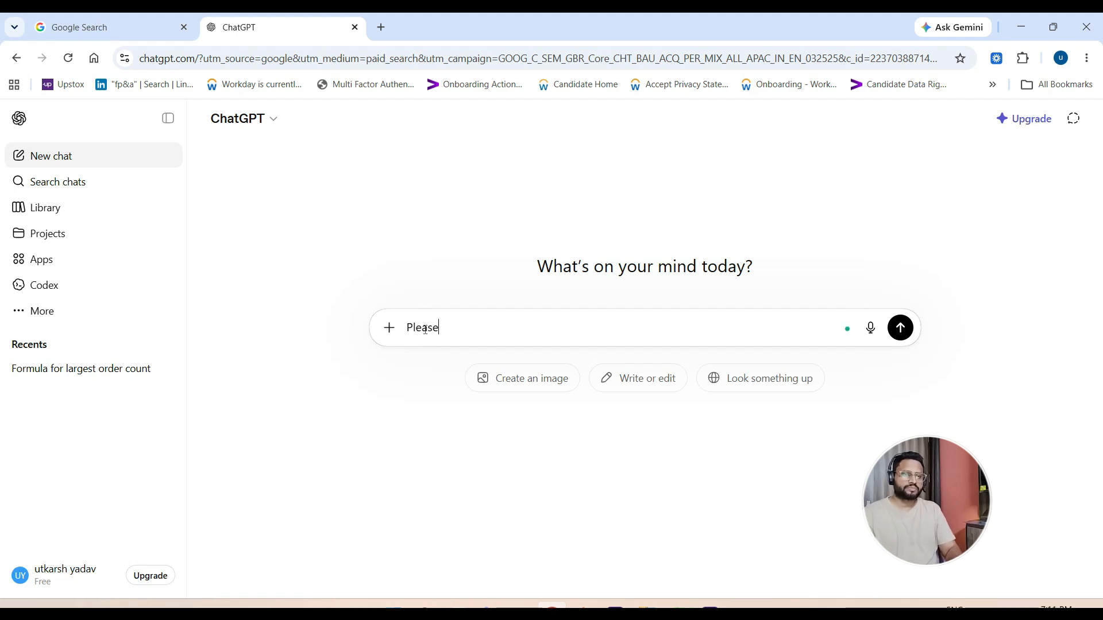
{"action": "type", "text": " write "}
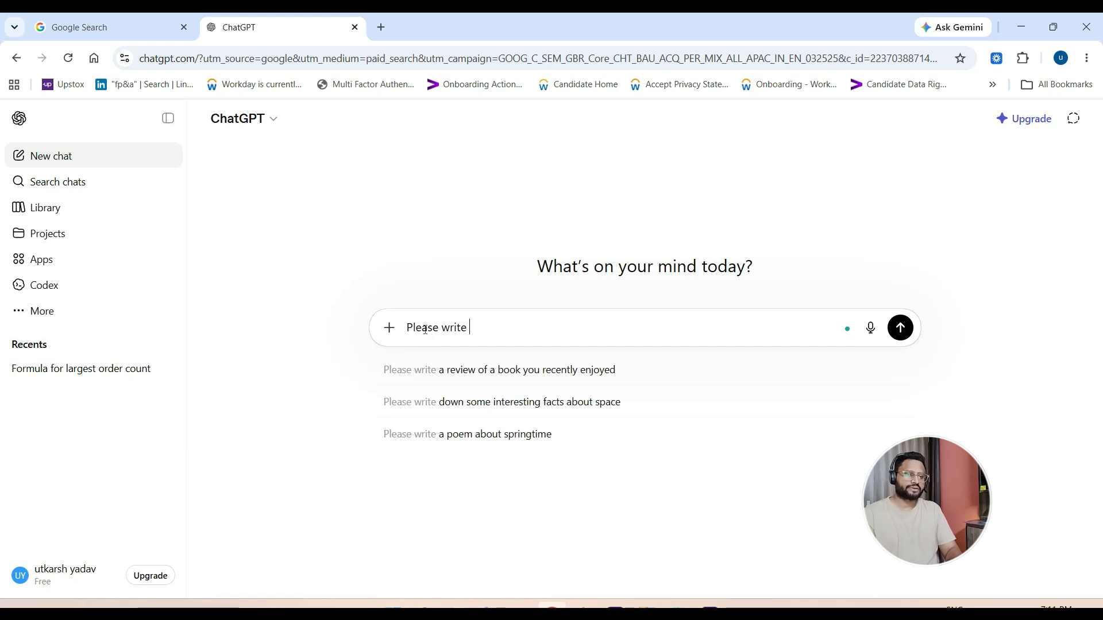
{"action": "type", "text": "an excel formu"}
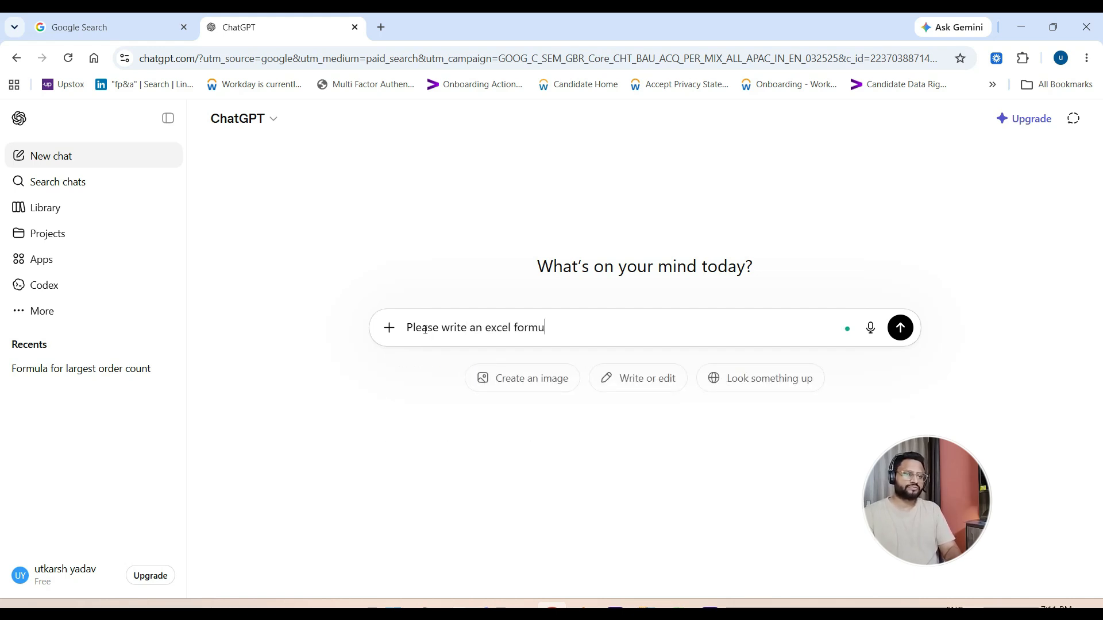
{"action": "type", "text": "la to"}
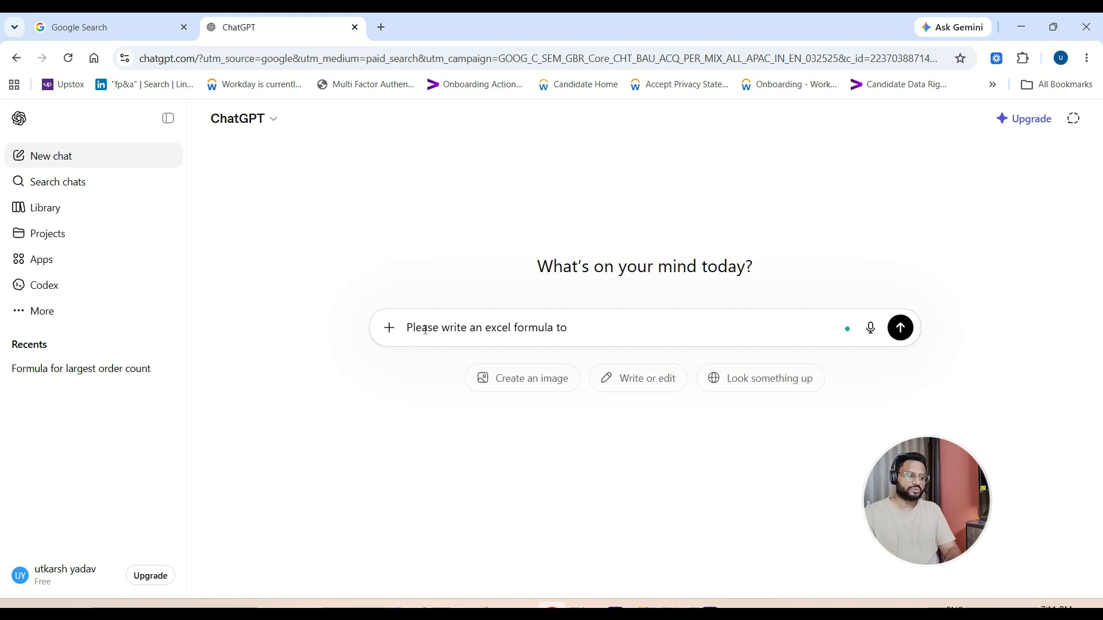
{"action": "type", "text": " give me the"}
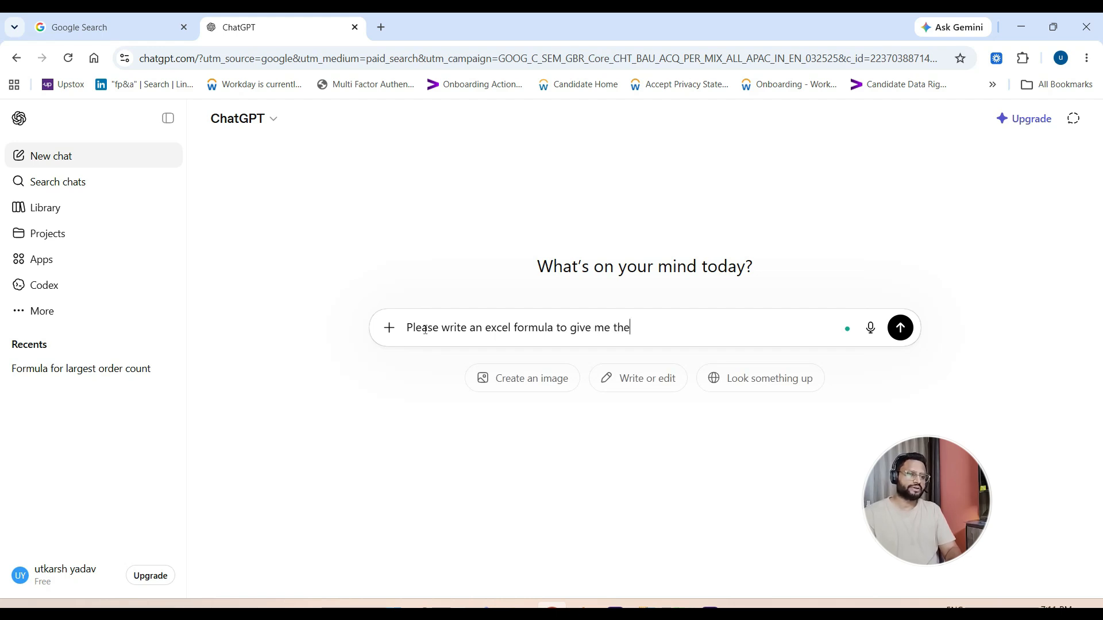
{"action": "type", "text": " larges"}
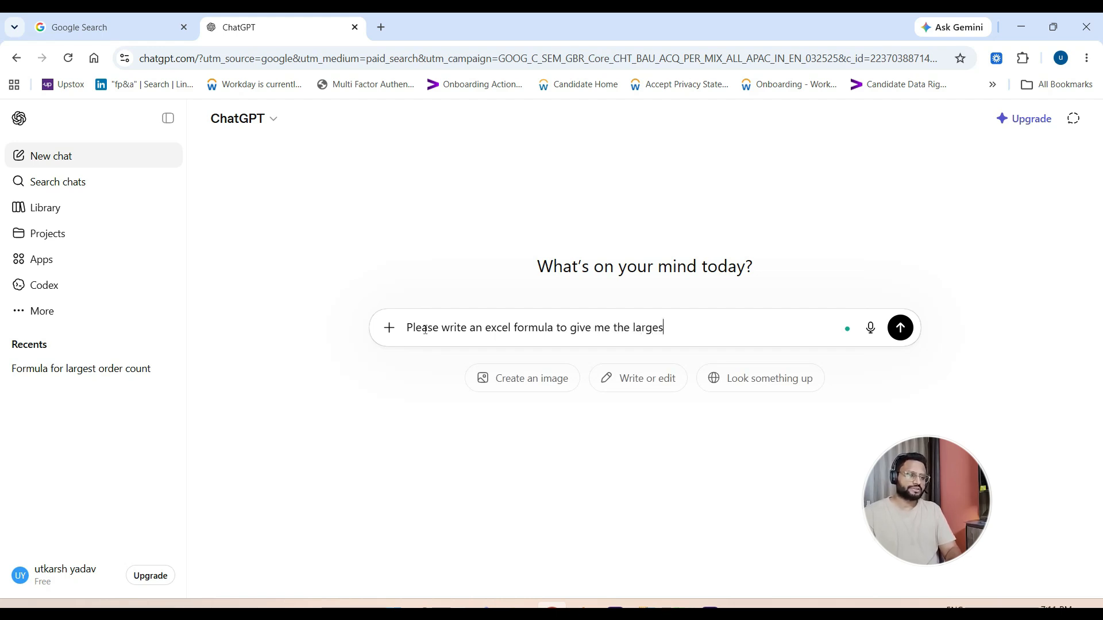
{"action": "type", "text": "t o"}
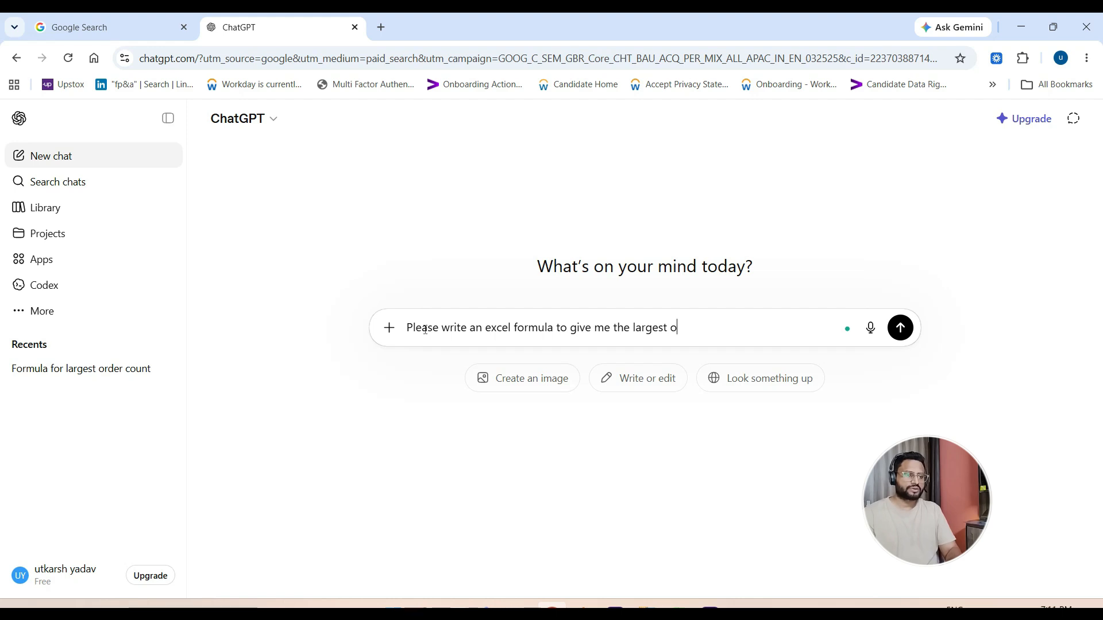
{"action": "type", "text": "rder cou"}
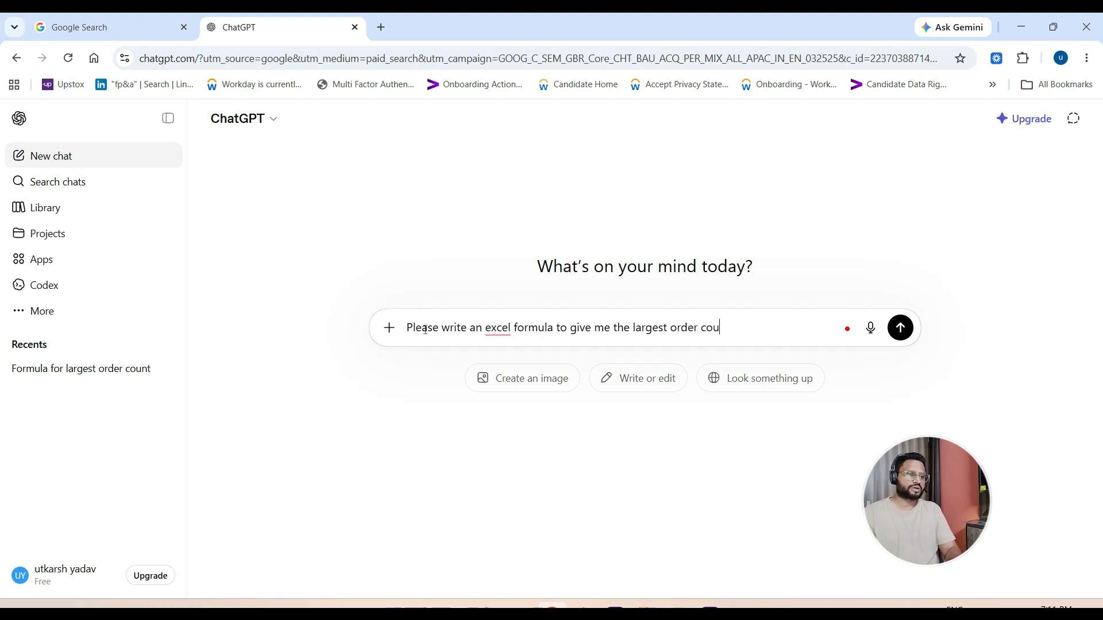
{"action": "type", "text": "nt for the "}
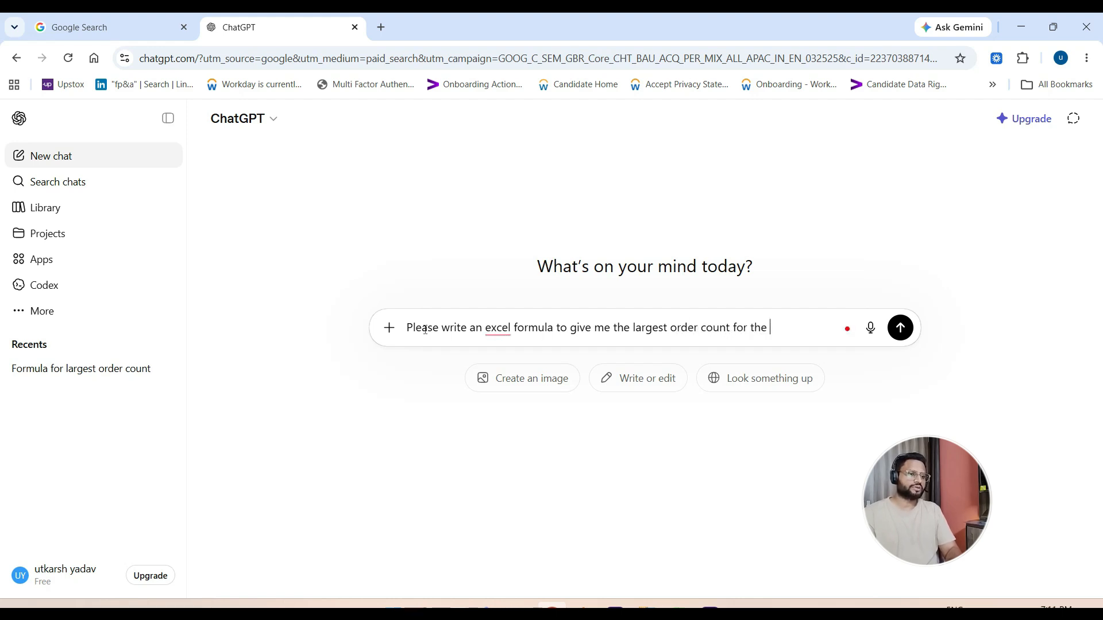
{"action": "type", "text": "customer"}
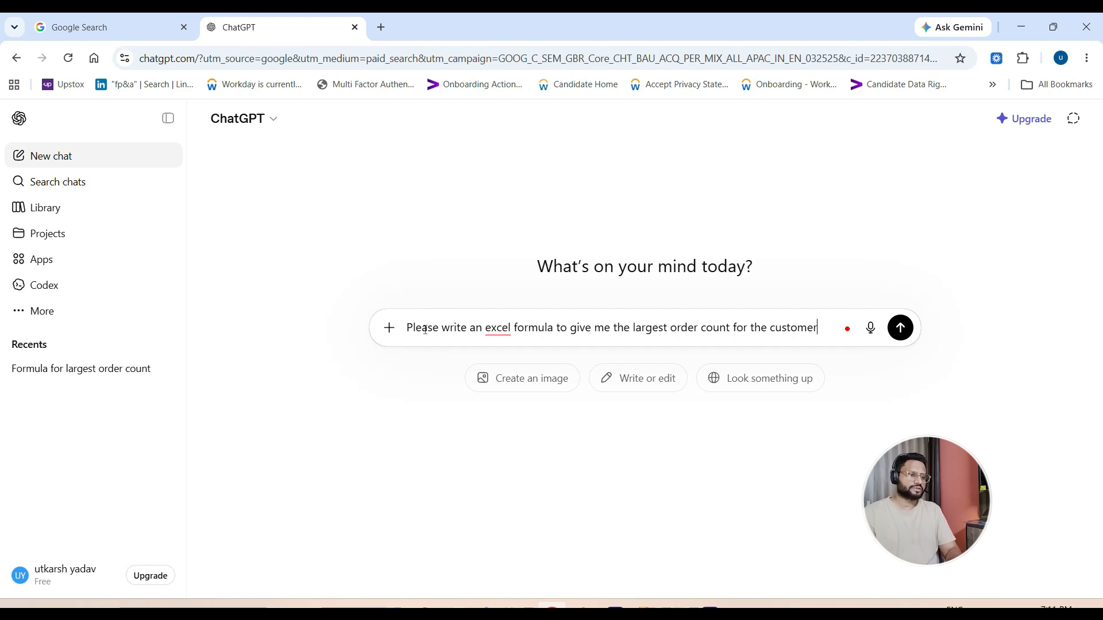
{"action": "type", "text": ".the "}
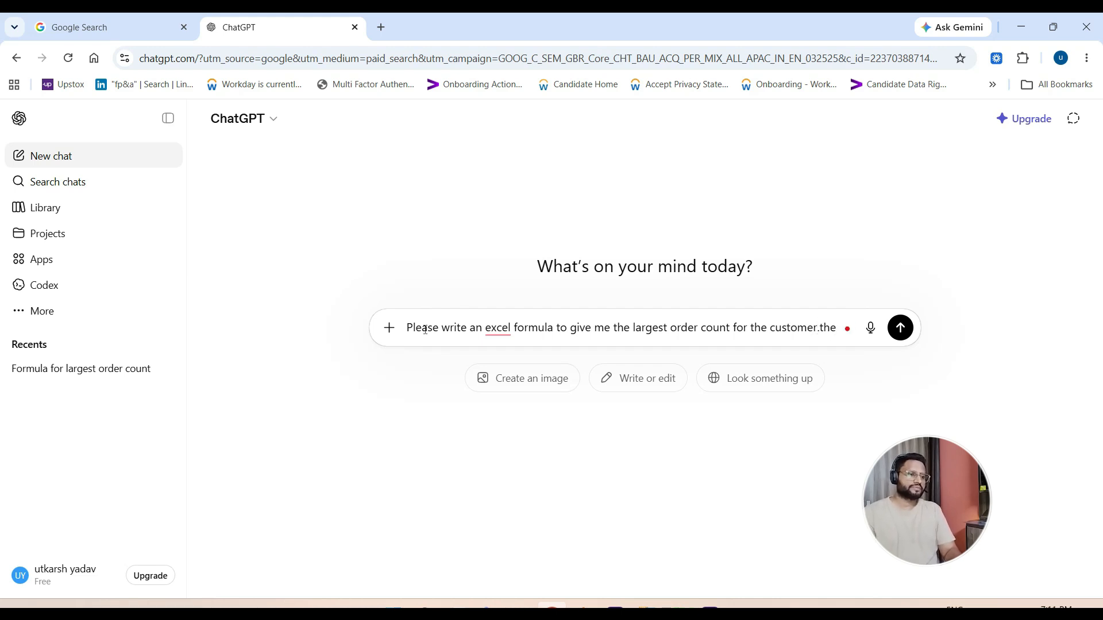
{"action": "type", "text": "hte"}
- Add "the customer is in column C and the order count is in col D" to the prompt and send it
{"action": "key", "text": "BackSpace"}
{"action": "key", "text": "BackSpace"}
{"action": "type", "text": "custom"}
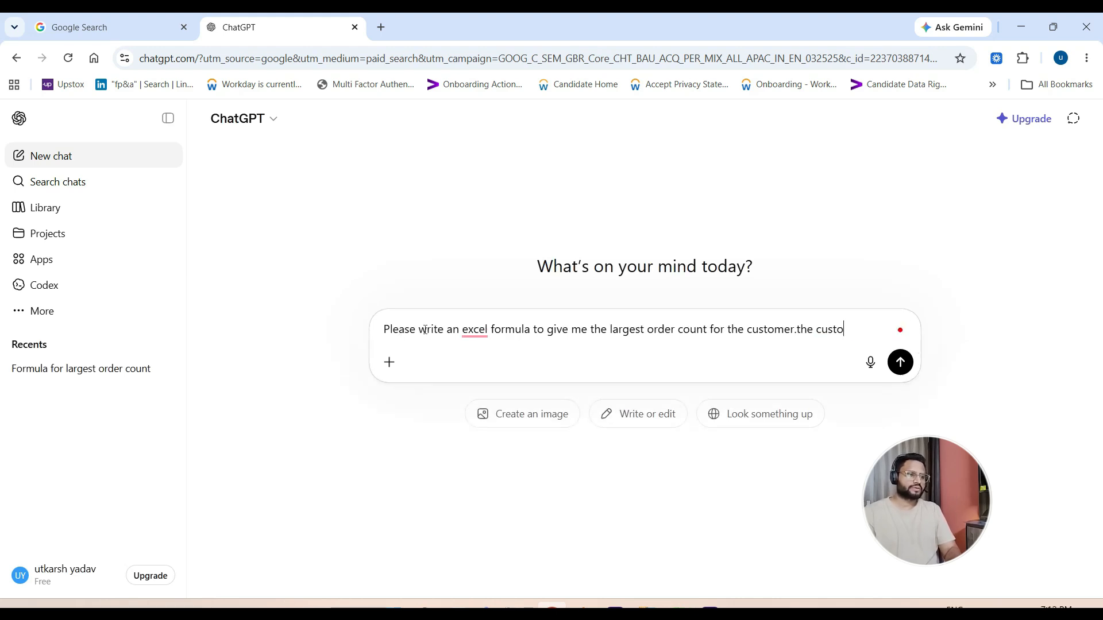
{"action": "type", "text": "er "}
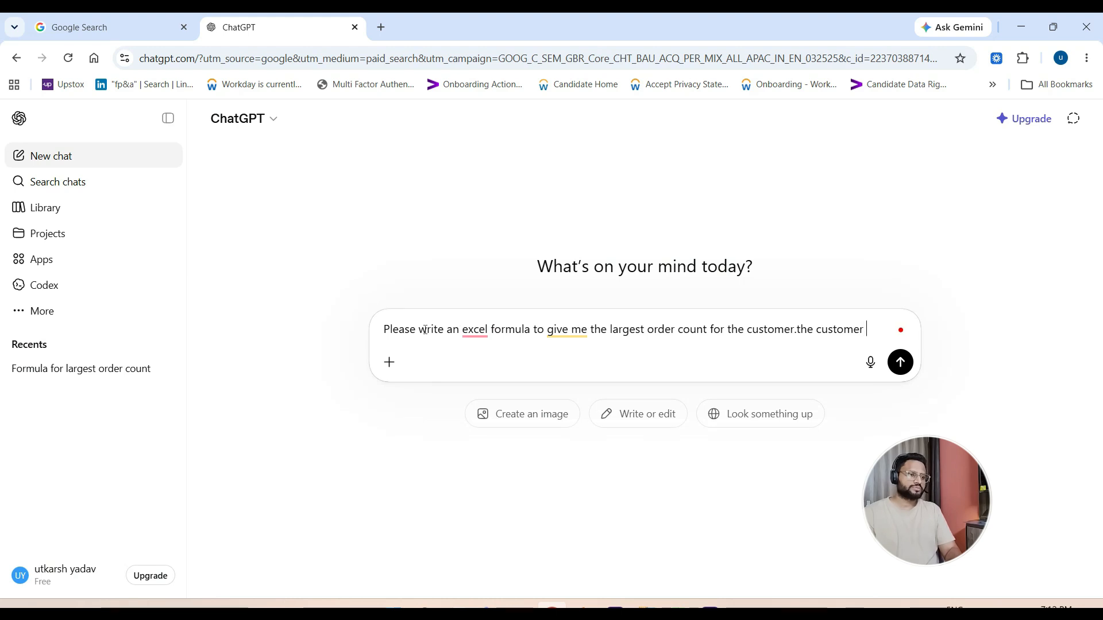
{"action": "type", "text": "is in co"}
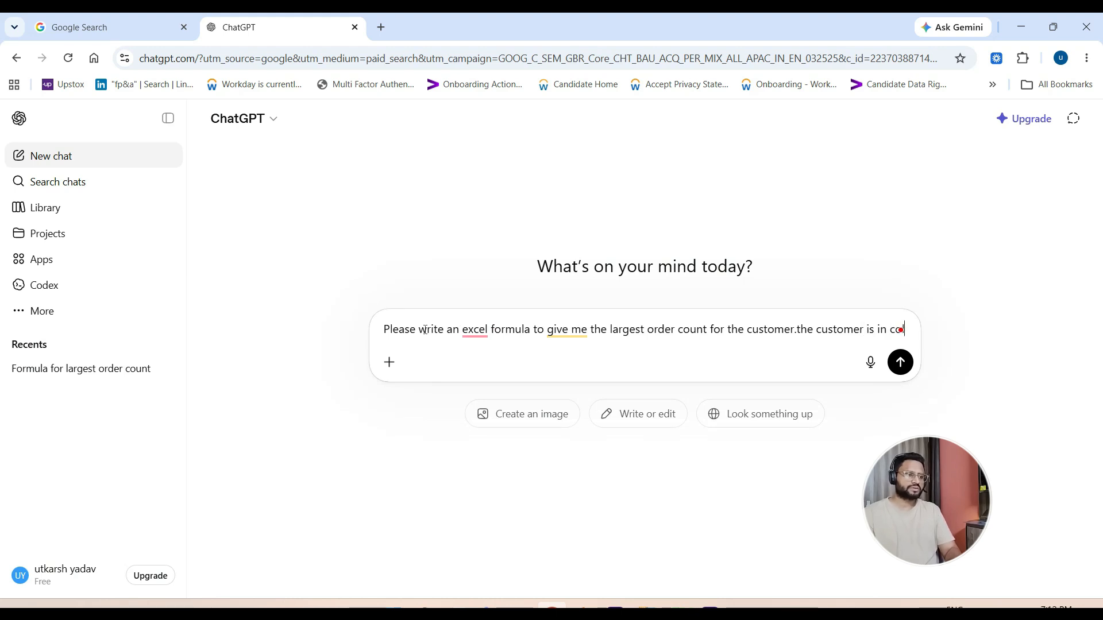
{"action": "type", "text": "lumn"}
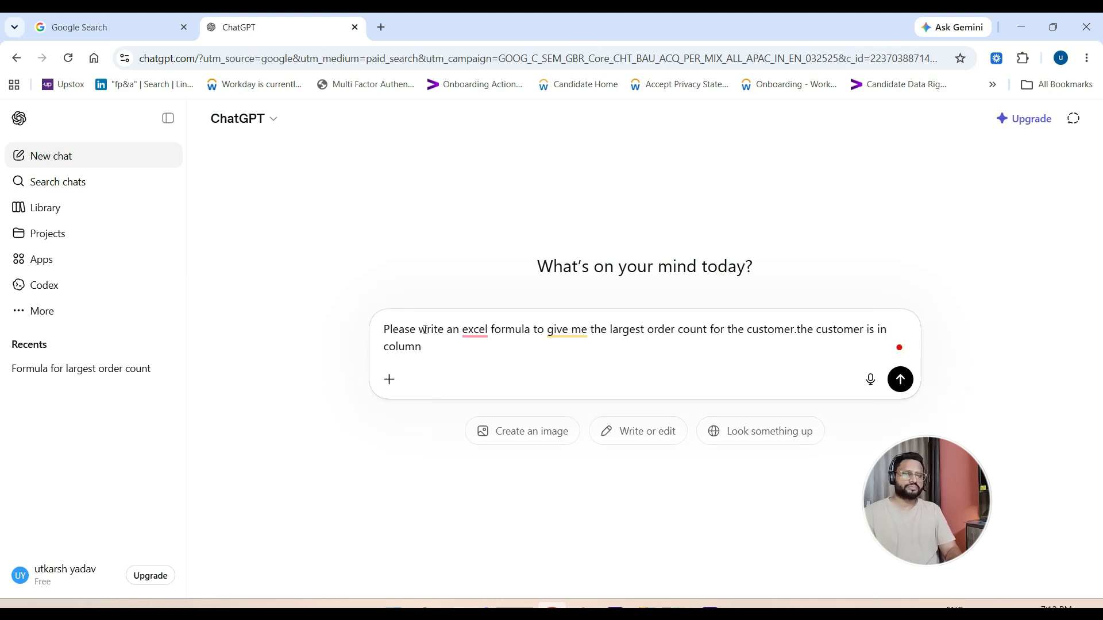
{"action": "key", "text": "alt+Tab"}
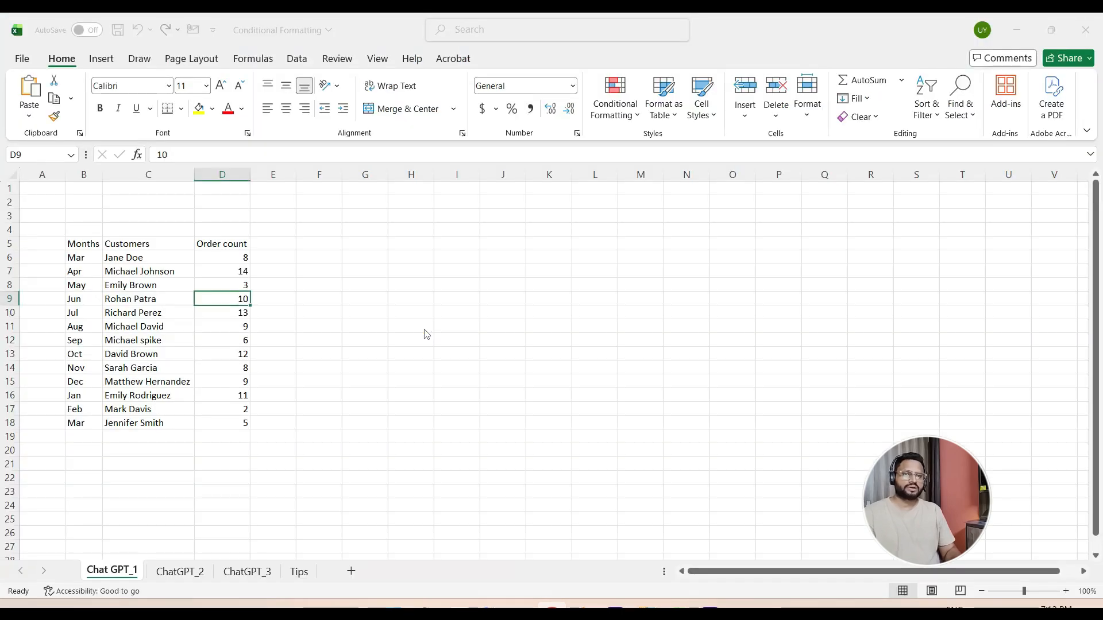
{"action": "key", "text": "alt+Tab"}
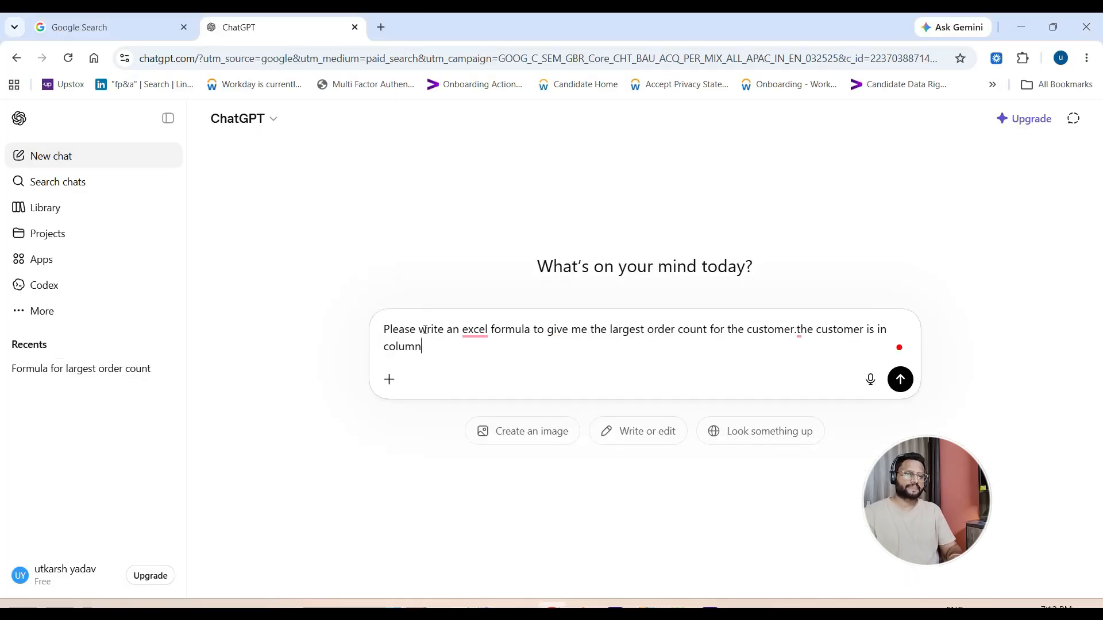
{"action": "type", "text": "C and"}
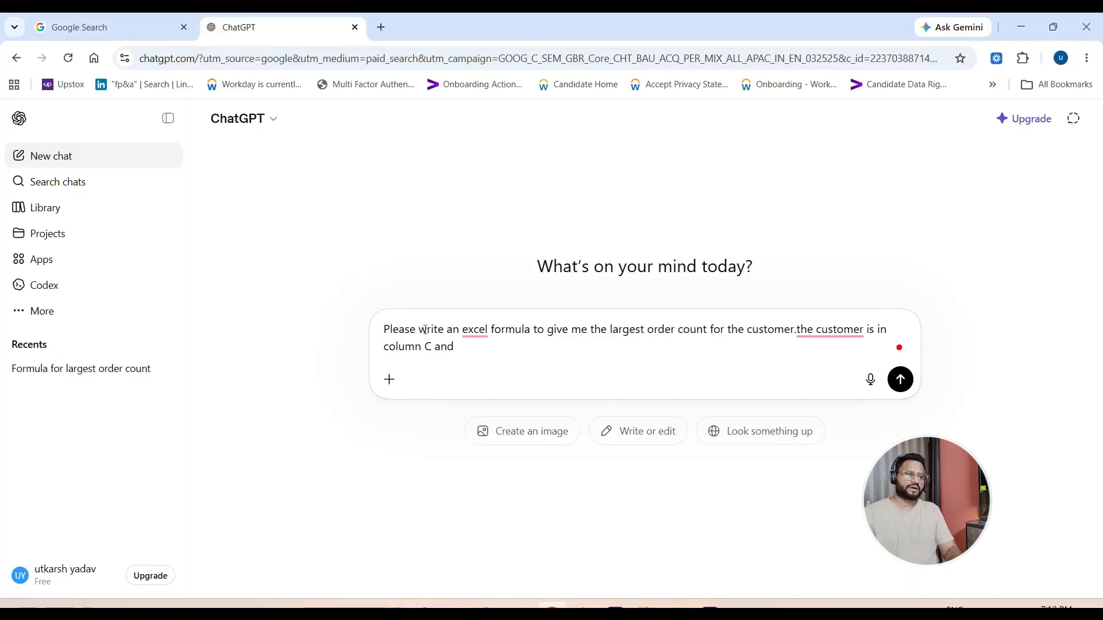
{"action": "type", "text": " the order count "}
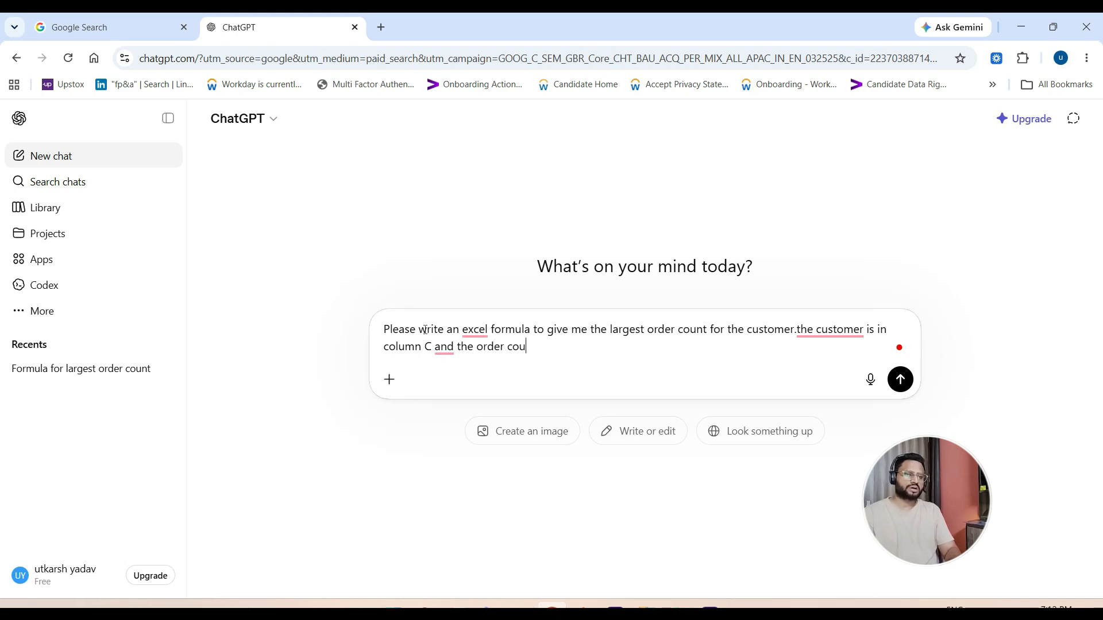
{"action": "type", "text": "is in col D"}
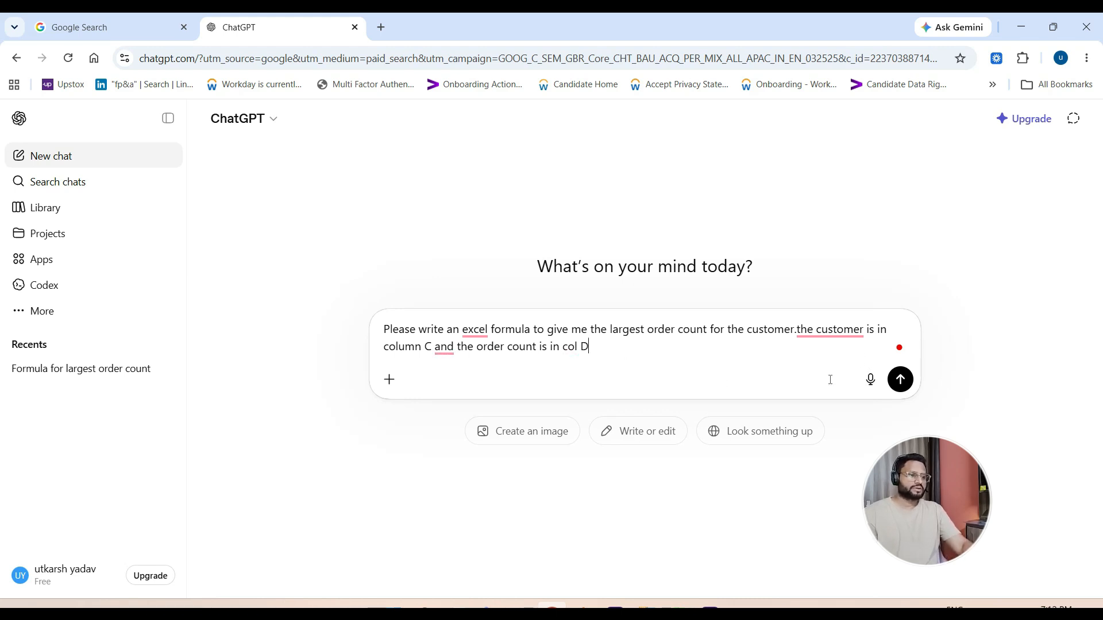
{"action": "left_click", "coordinate": [900, 379]}
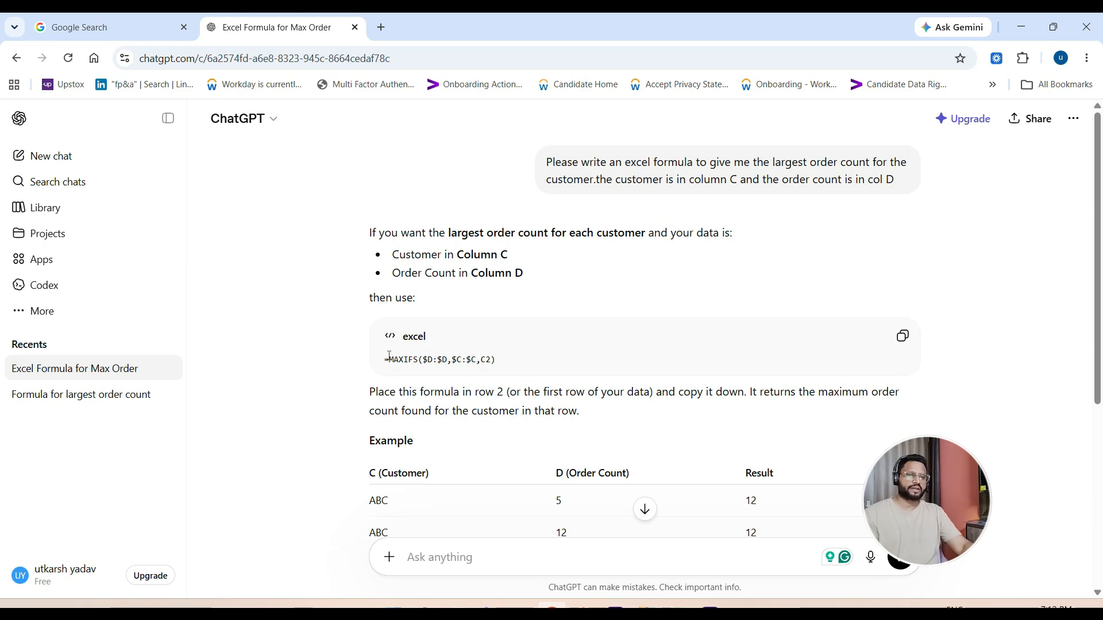
- Copy the suggested formula =MAXIFS($D:$D,$C:$C,C2) and paste it into cell C3 of the Chat GPT_1 sheet in Excel
{"action": "left_click", "coordinate": [903, 338]}
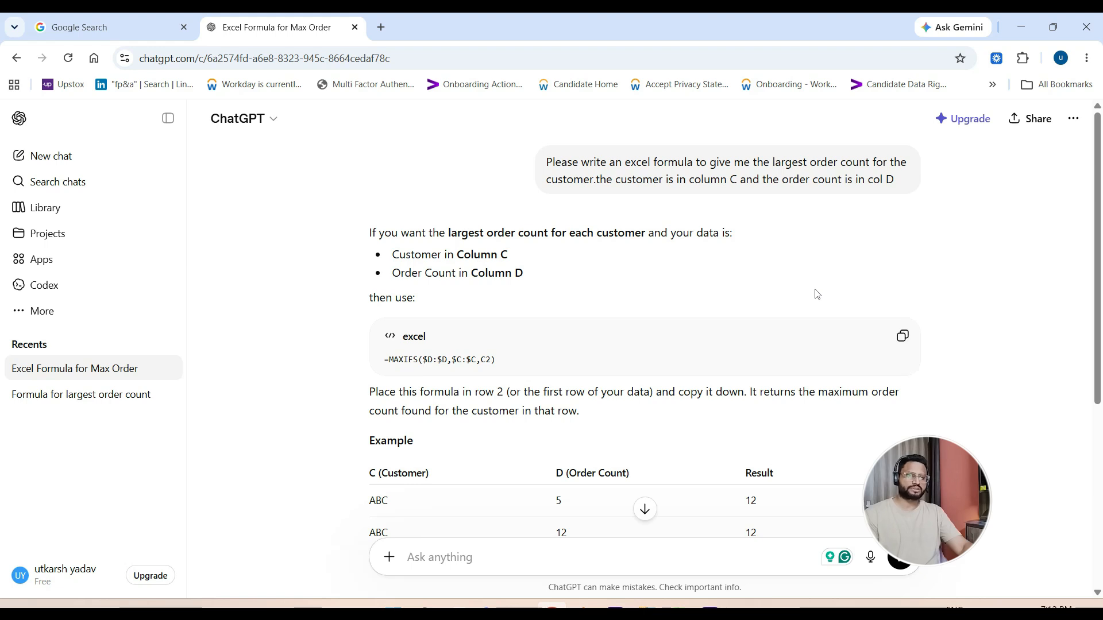
{"action": "key", "text": "alt+Tab"}
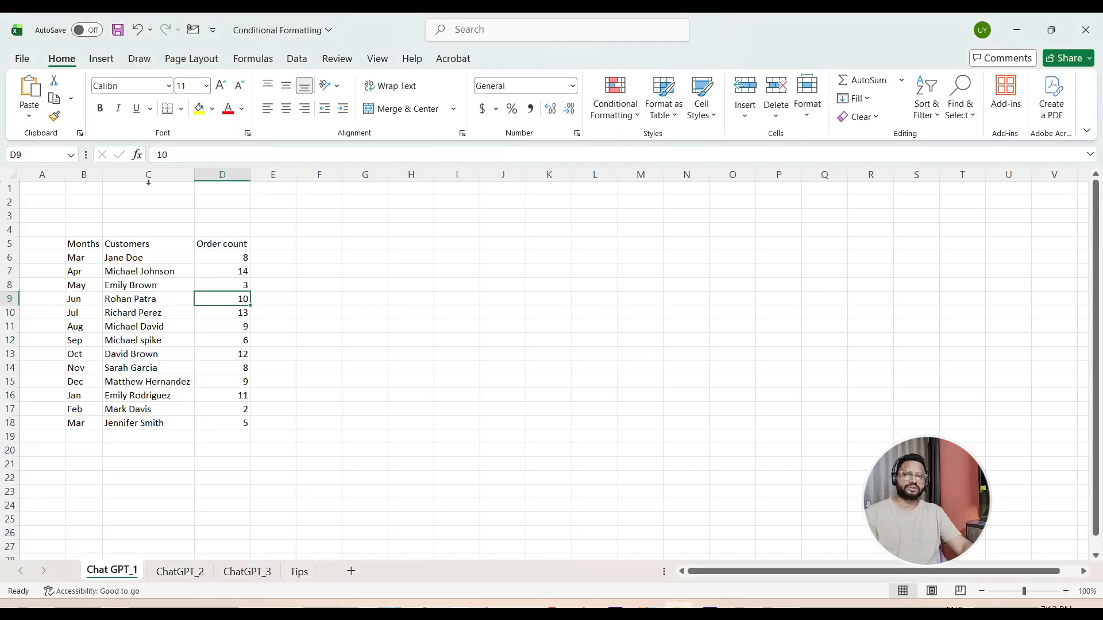
{"action": "left_click", "coordinate": [128, 218]}
{"action": "key", "text": "ctrl+v"}
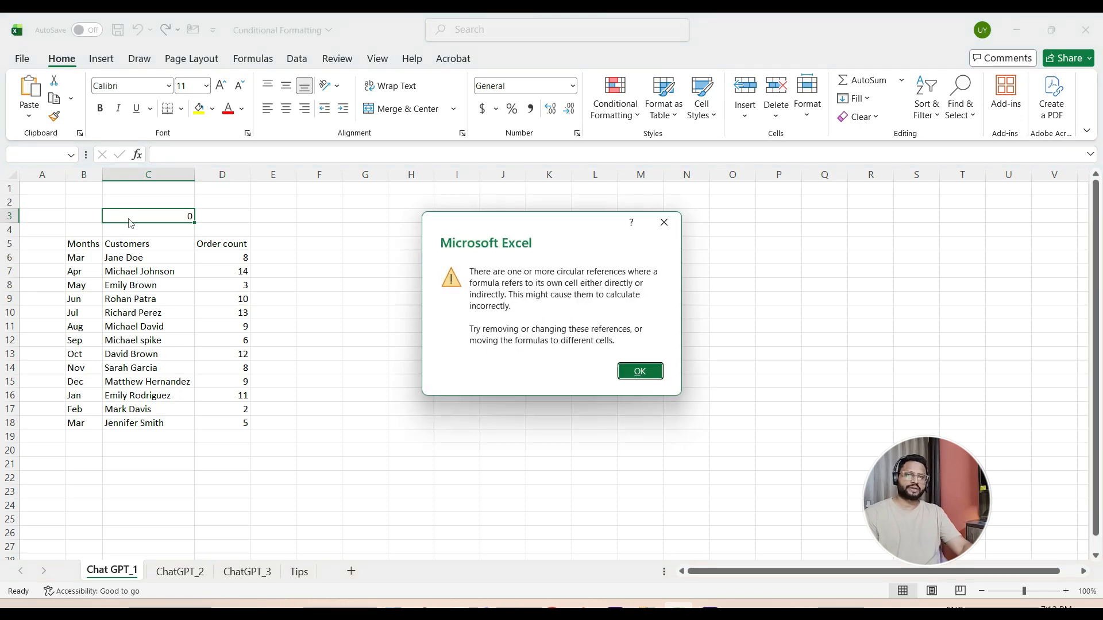
{"action": "left_click", "coordinate": [639, 372]}
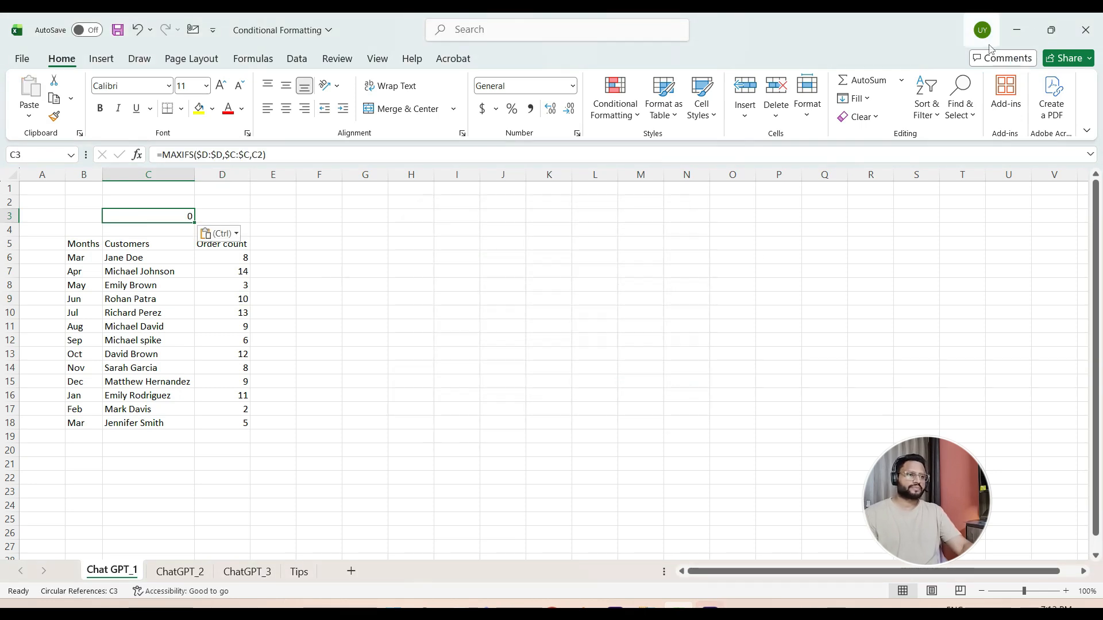
- Switch to ChatGPT in Chrome and write "Please write a formula that gives the customer with the larges order count" in a new chat
{"action": "left_click", "coordinate": [1016, 32]}
{"action": "left_click", "coordinate": [449, 334]}
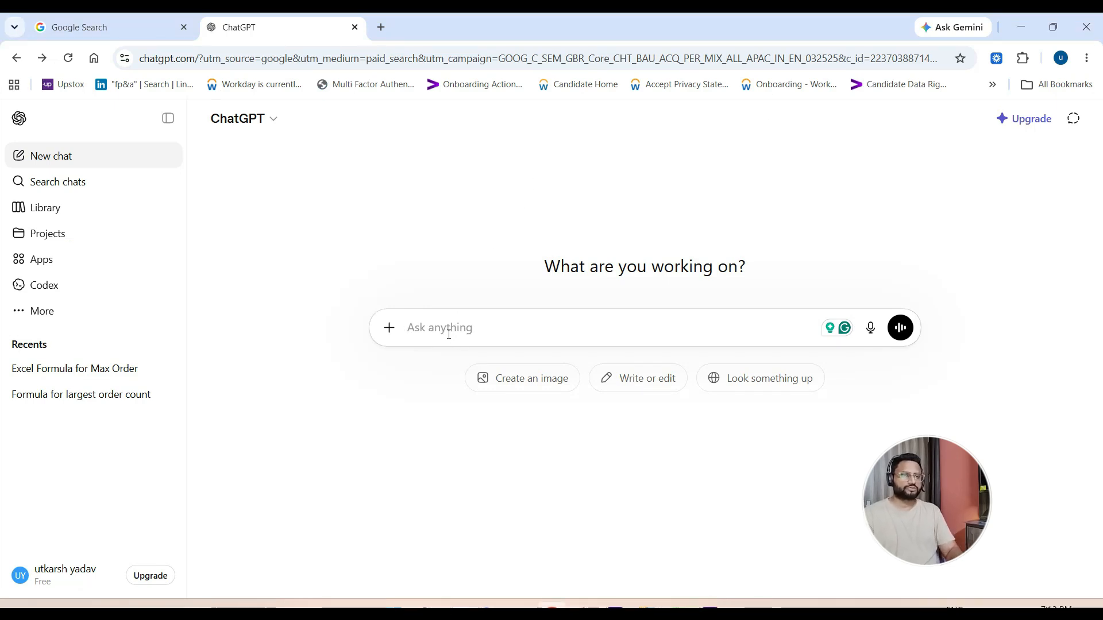
{"action": "type", "text": "Please"}
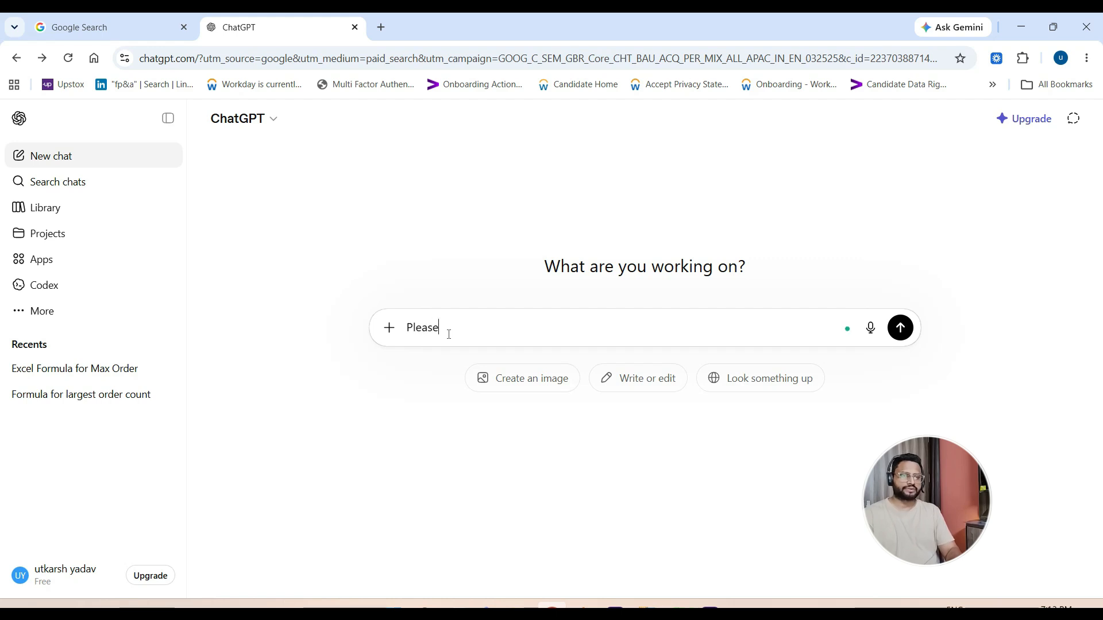
{"action": "type", "text": " wr"}
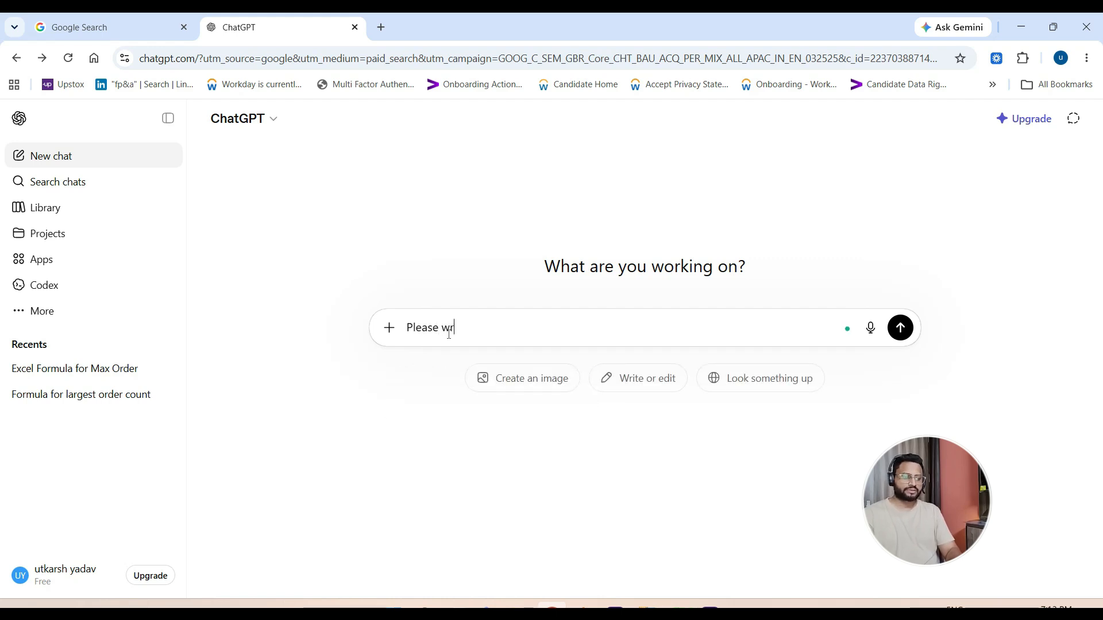
{"action": "type", "text": "ite a f"}
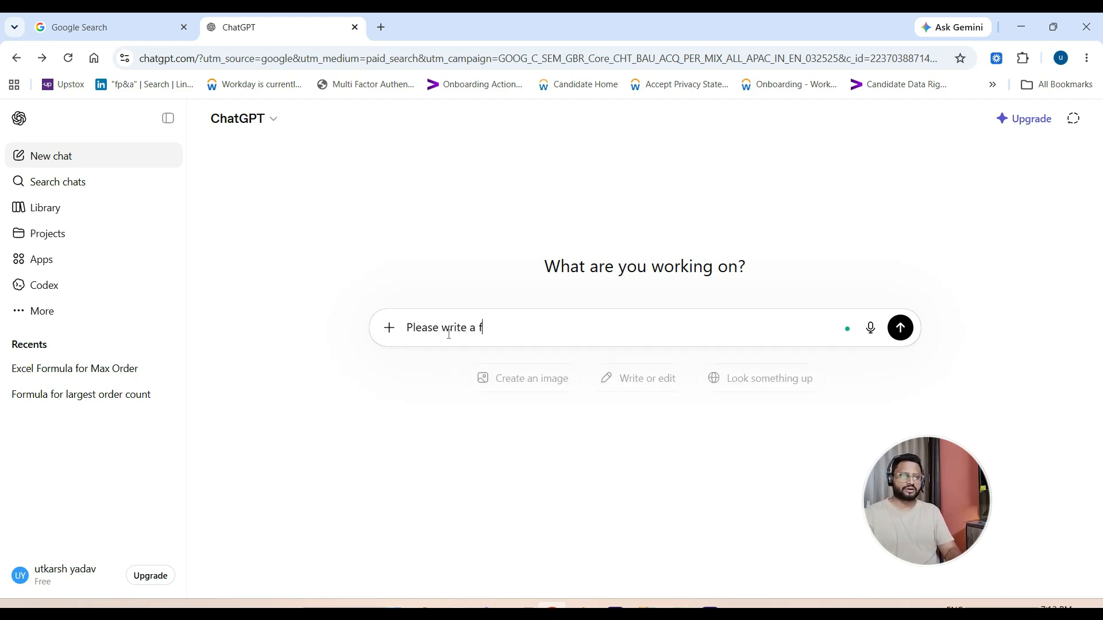
{"action": "type", "text": "ormula"}
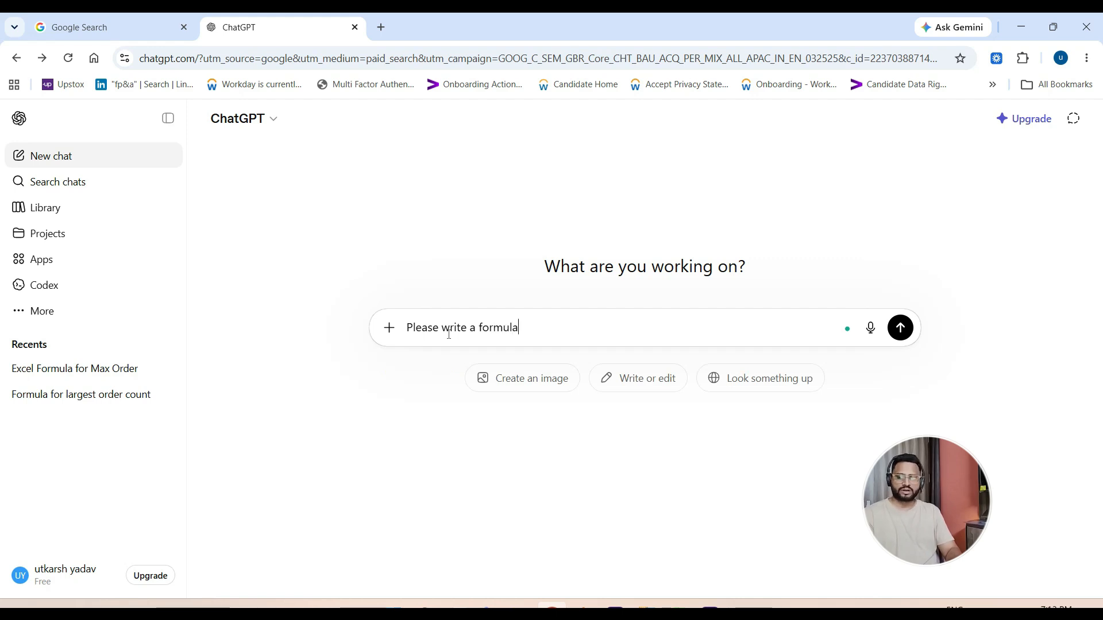
{"action": "type", "text": "th"}
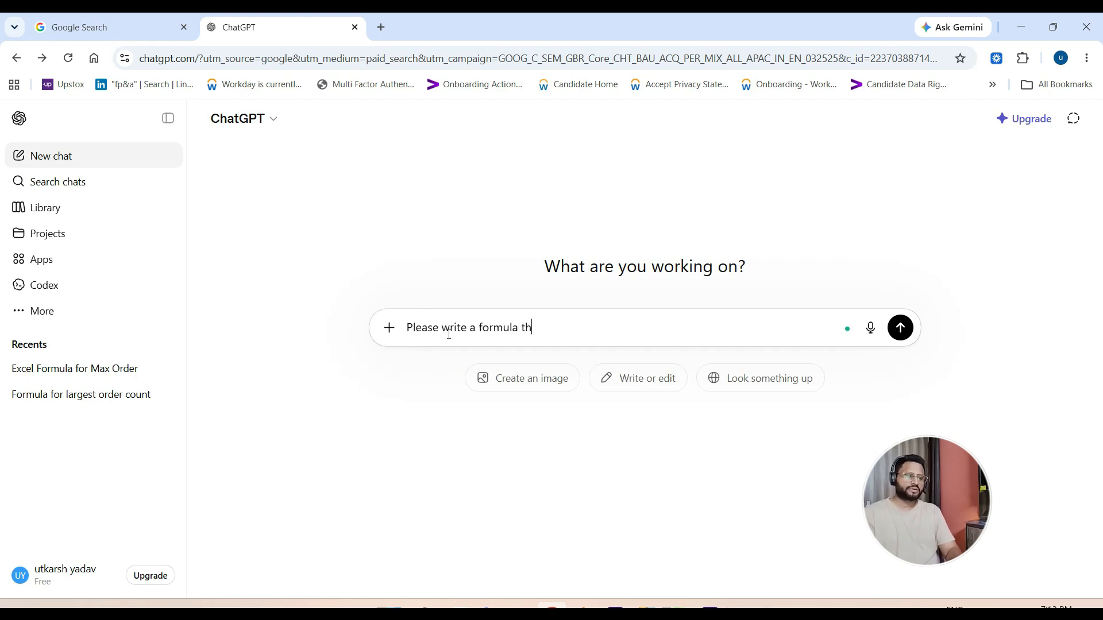
{"action": "type", "text": "at giv"}
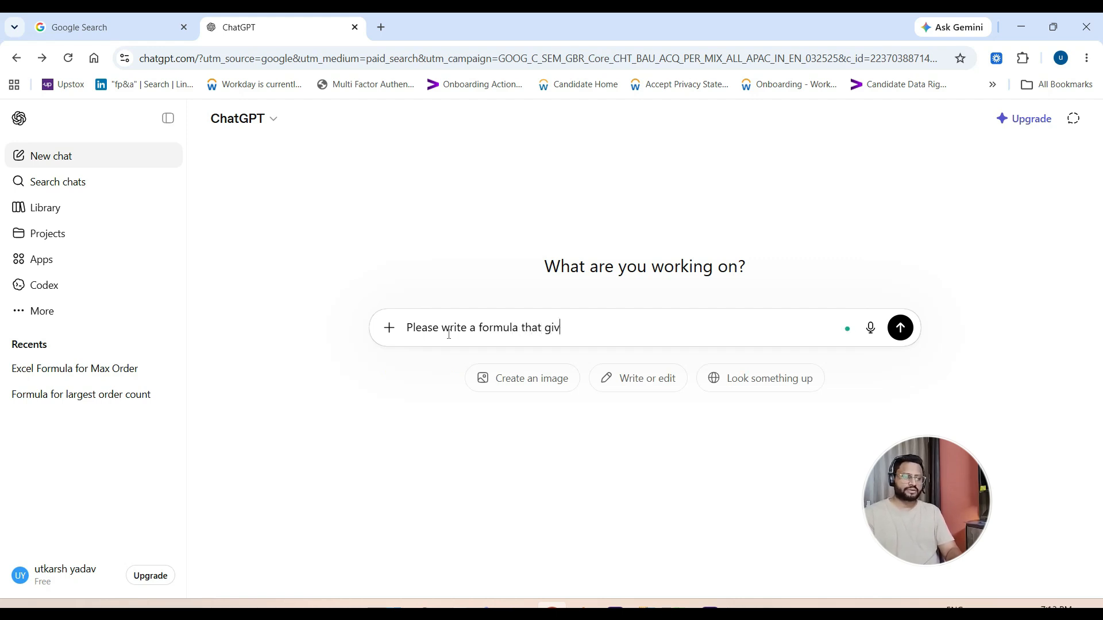
{"action": "type", "text": "es the cu"}
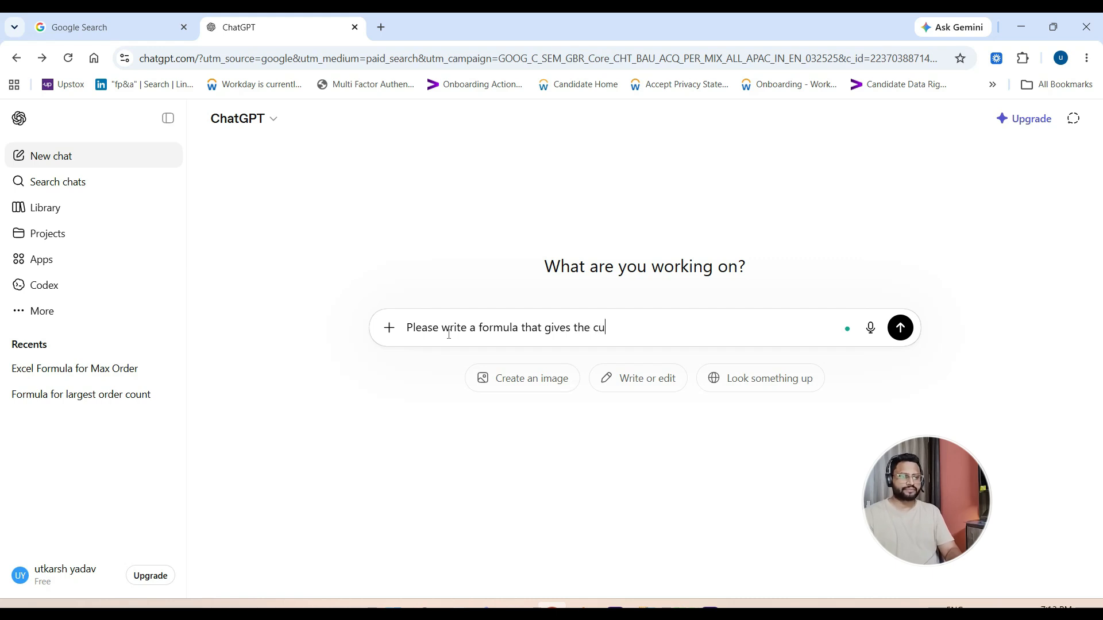
{"action": "type", "text": "stomer with"}
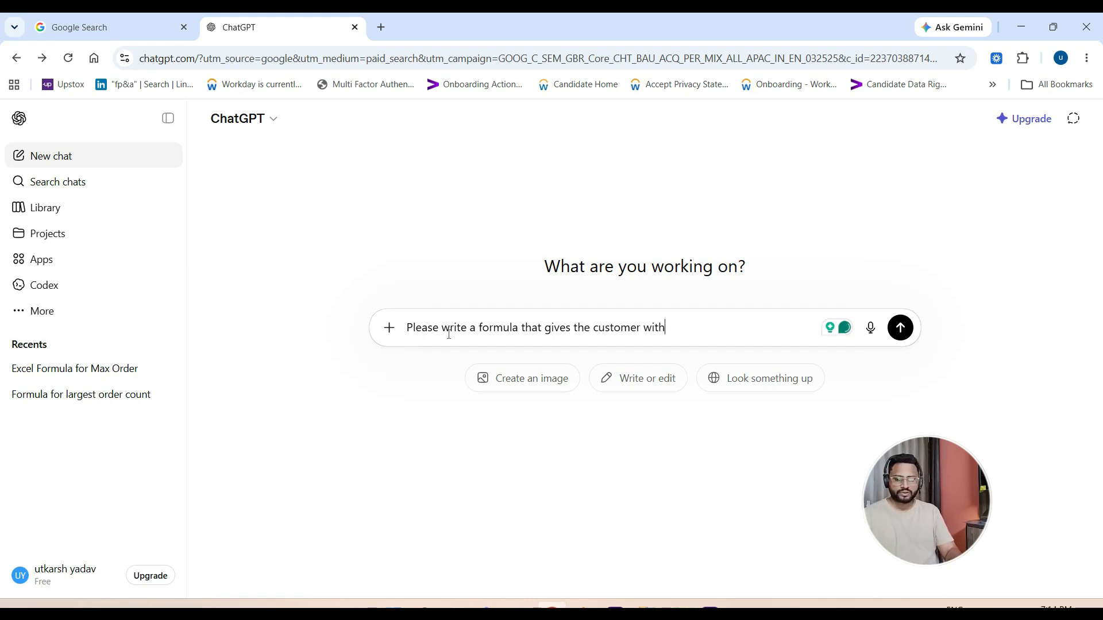
{"action": "type", "text": " the"}
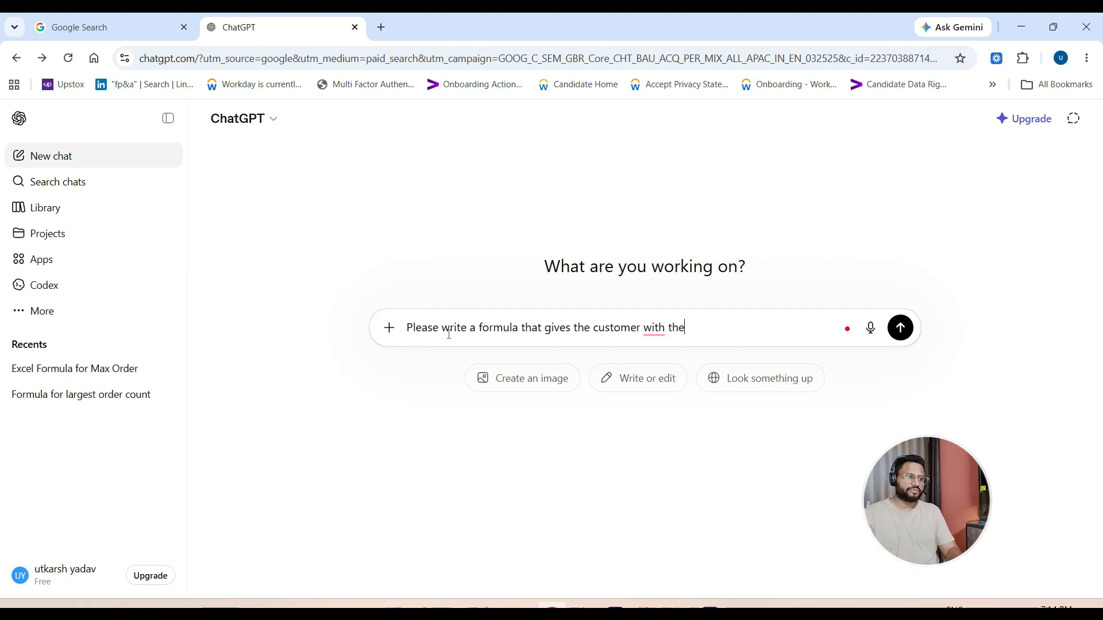
{"action": "type", "text": " larges"}
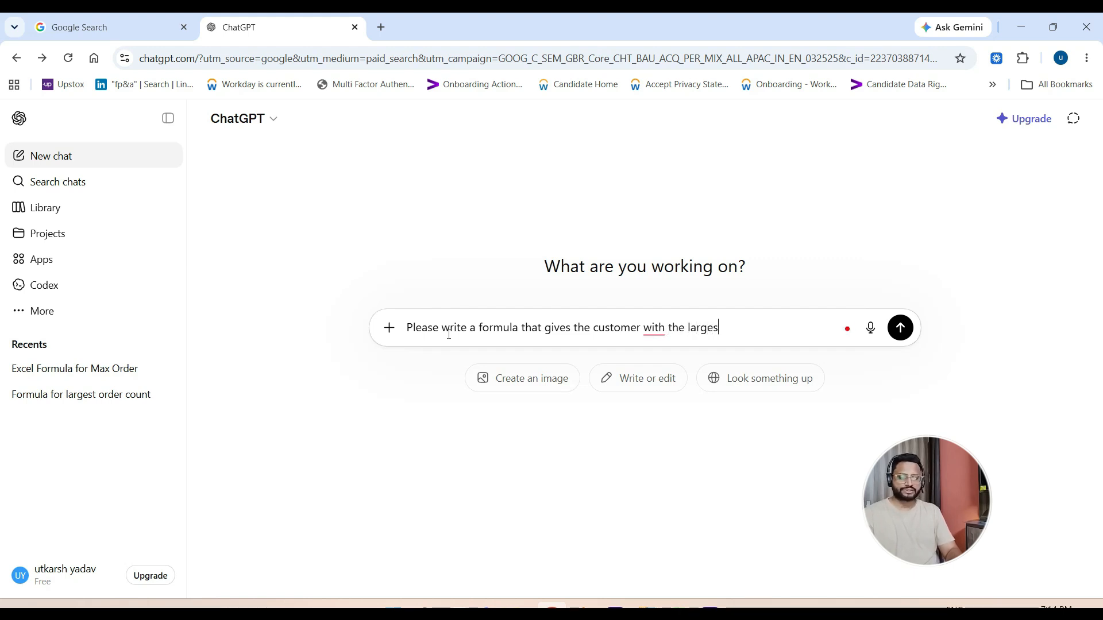
{"action": "type", "text": "o"}
{"action": "key", "text": "BackSpace"}
{"action": "type", "text": "order "}
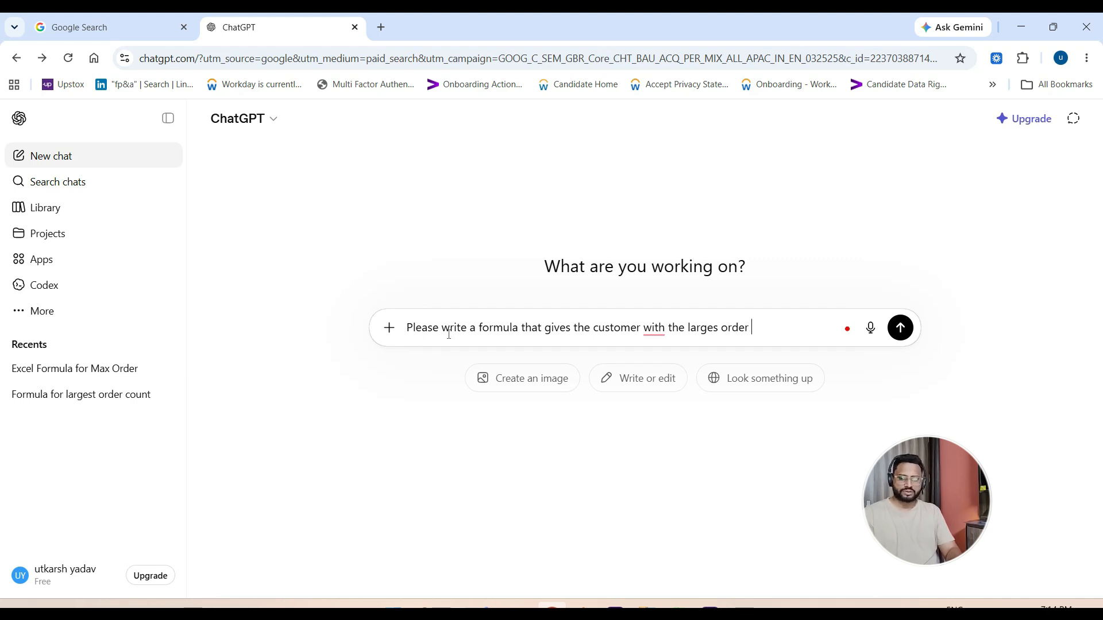
{"action": "type", "text": "count, the customer"}
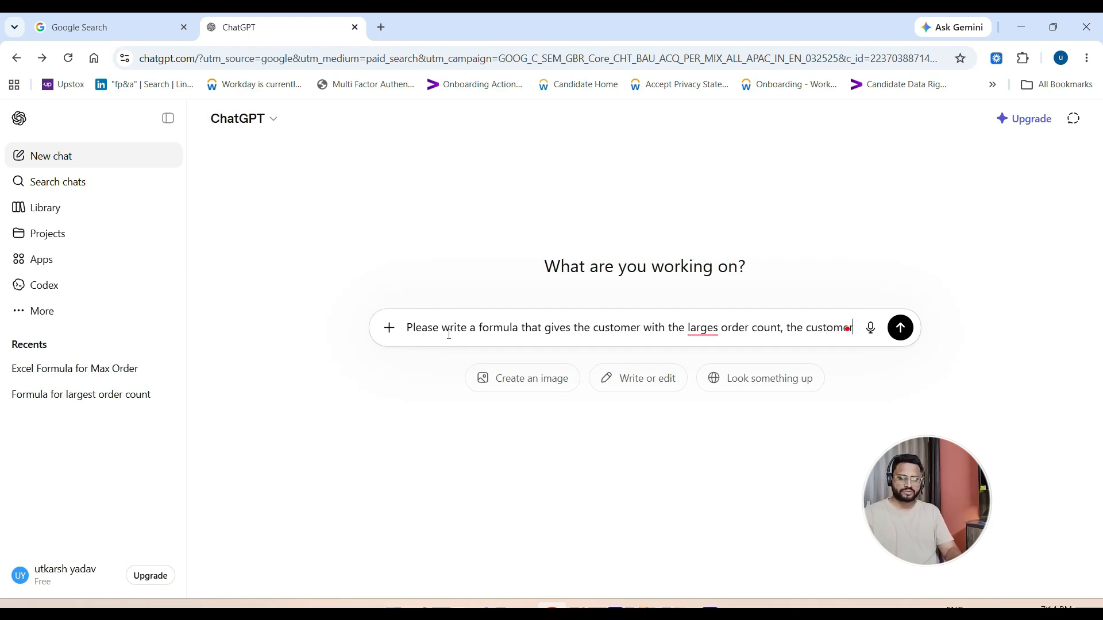
{"action": "type", "text": " is in col C and "}
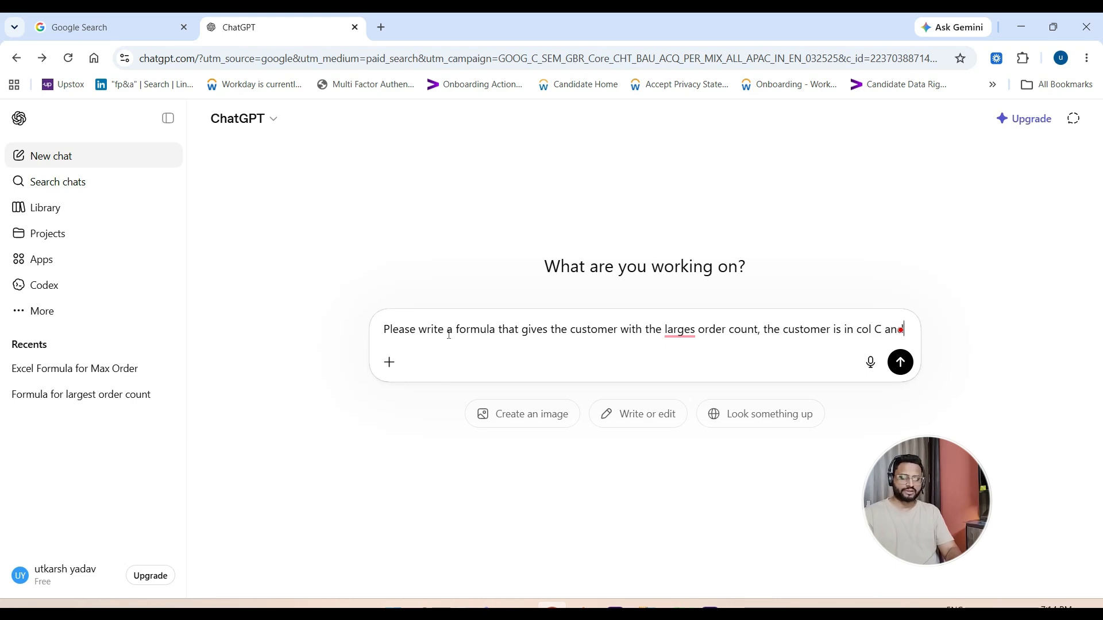
{"action": "type", "text": "the orger"}
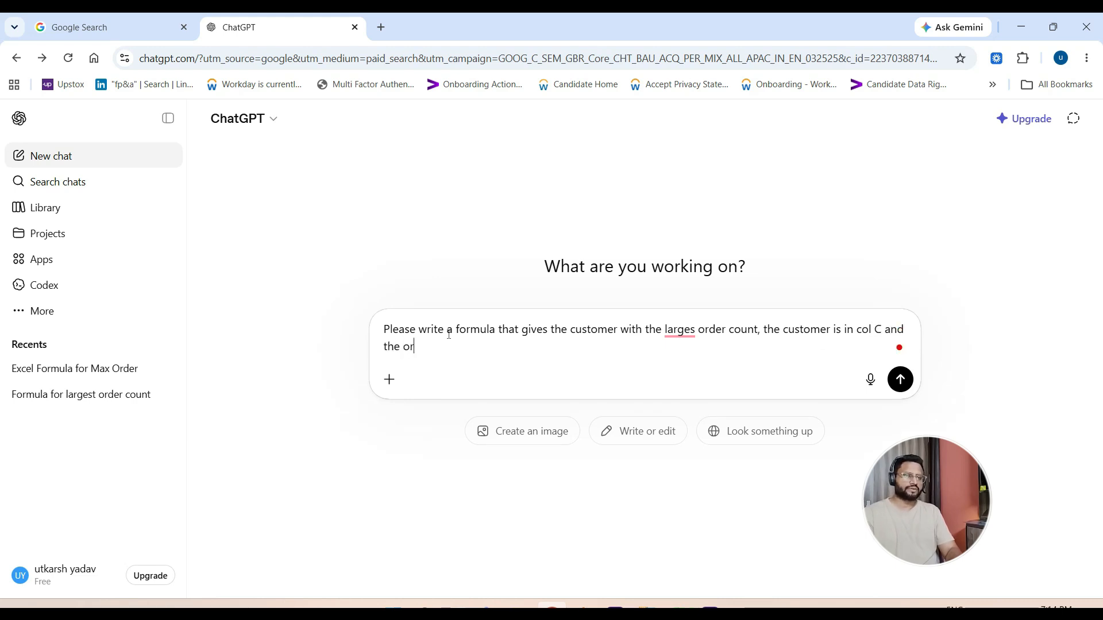
- Add ", the customer is in col C and the order count is in col D" to the prompt and send it
{"action": "key", "text": "BackSpace"}
{"action": "key", "text": "BackSpace"}
{"action": "type", "text": "der"}
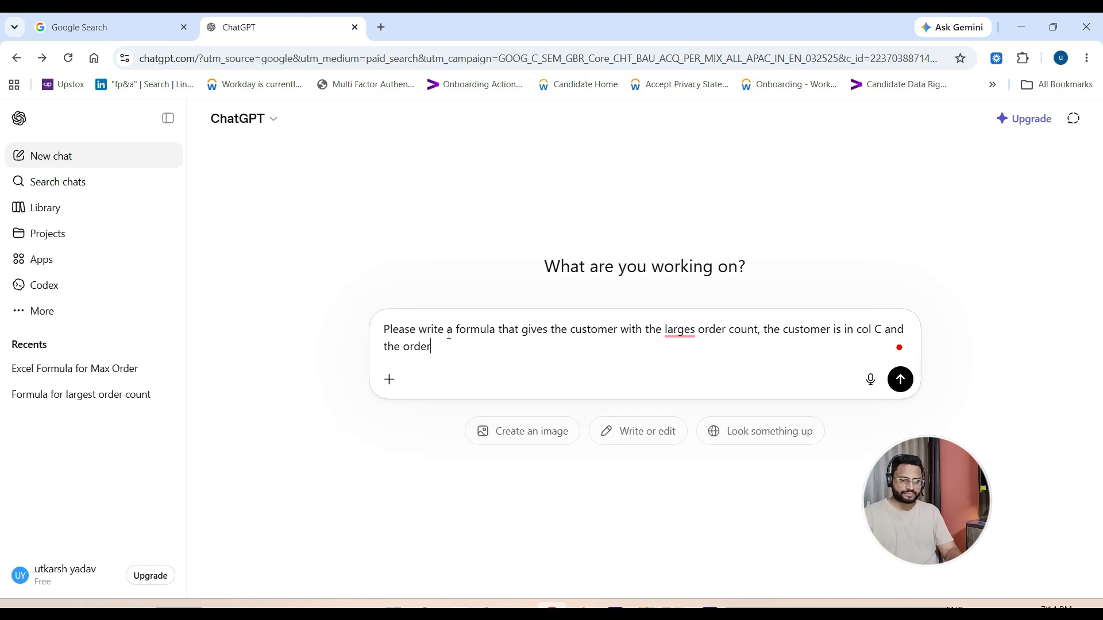
{"action": "type", "text": " count is in col "}
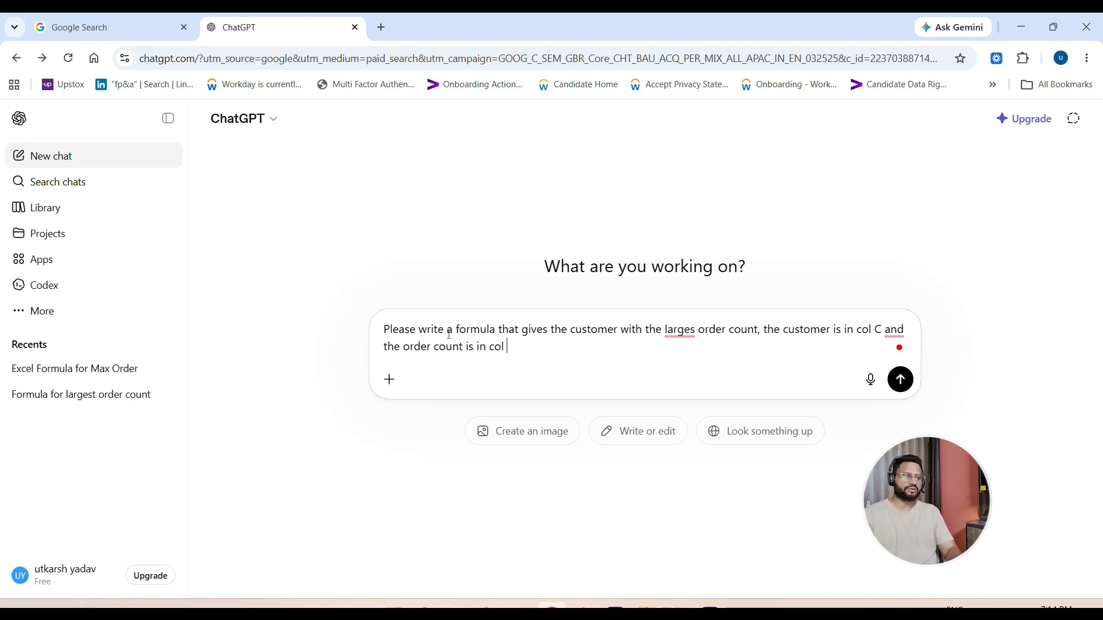
{"action": "type", "text": "D"}
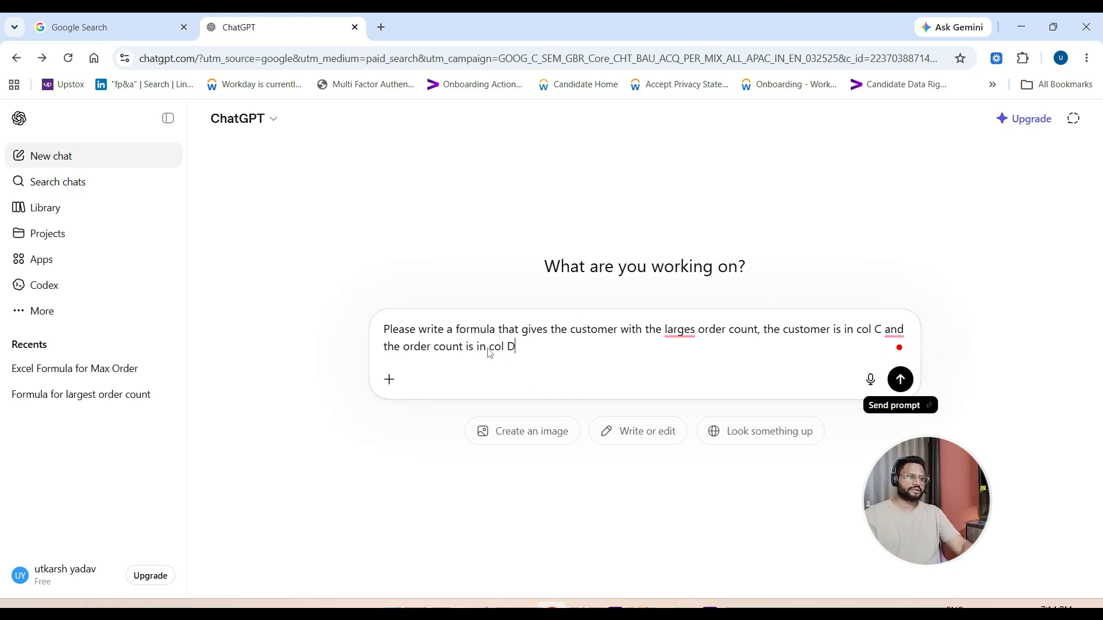
{"action": "key", "text": "Return"}
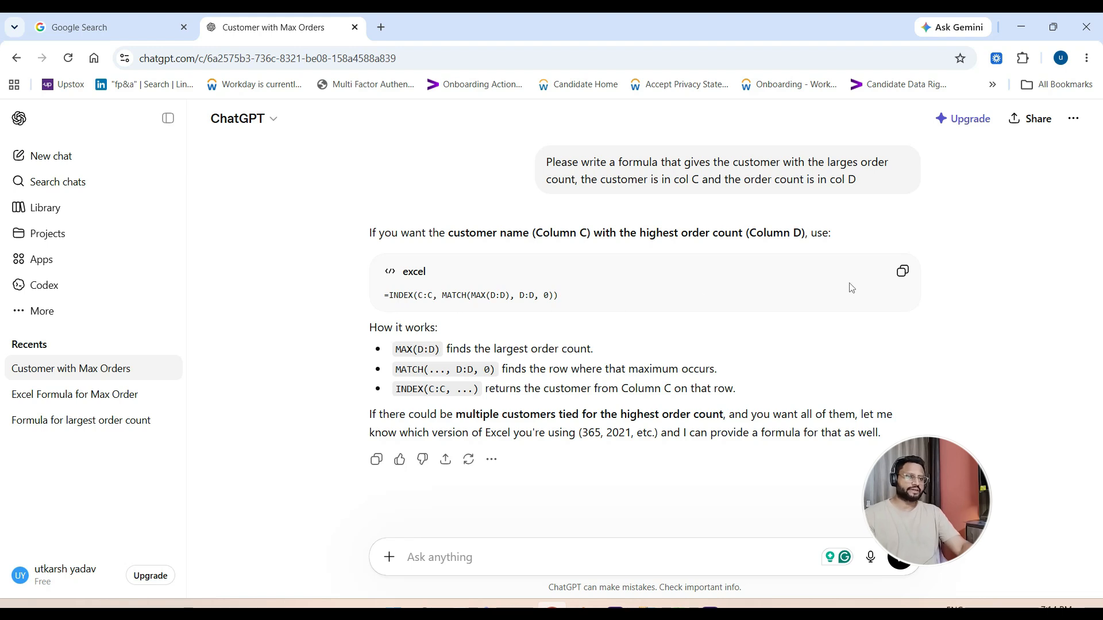
- Copy the suggested formula =INDEX(C:C, MATCH(MAX(D:D), D:D, 0)) and paste it into cell E3 of the Chat GPT_1 sheet in Excel
{"action": "left_click", "coordinate": [905, 272]}
{"action": "key", "text": "alt+Tab"}
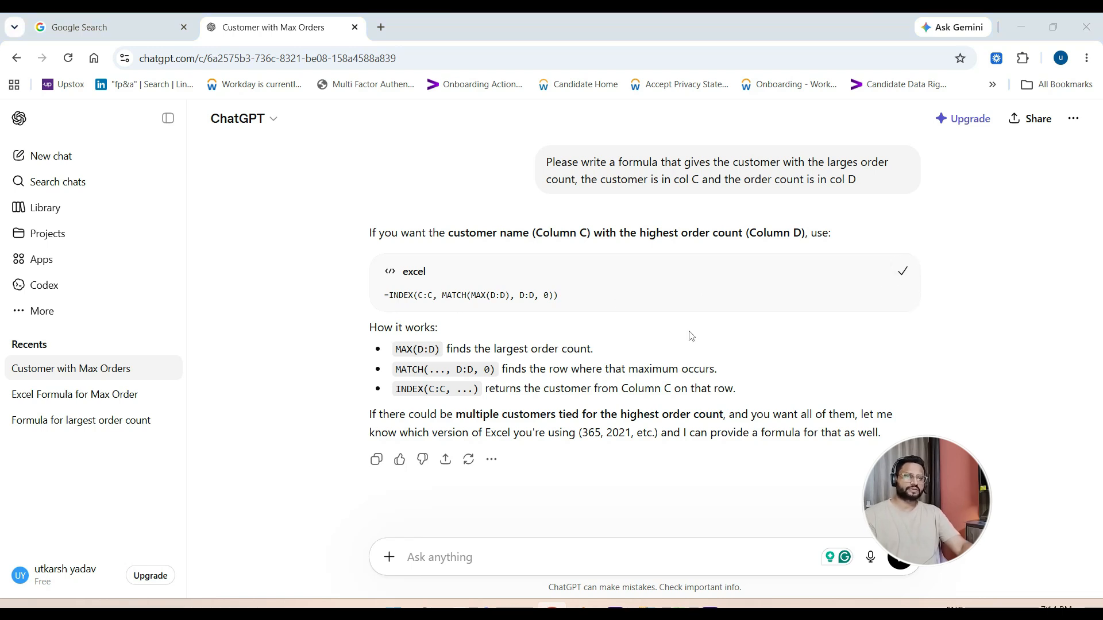
{"action": "key", "text": "alt+Tab"}
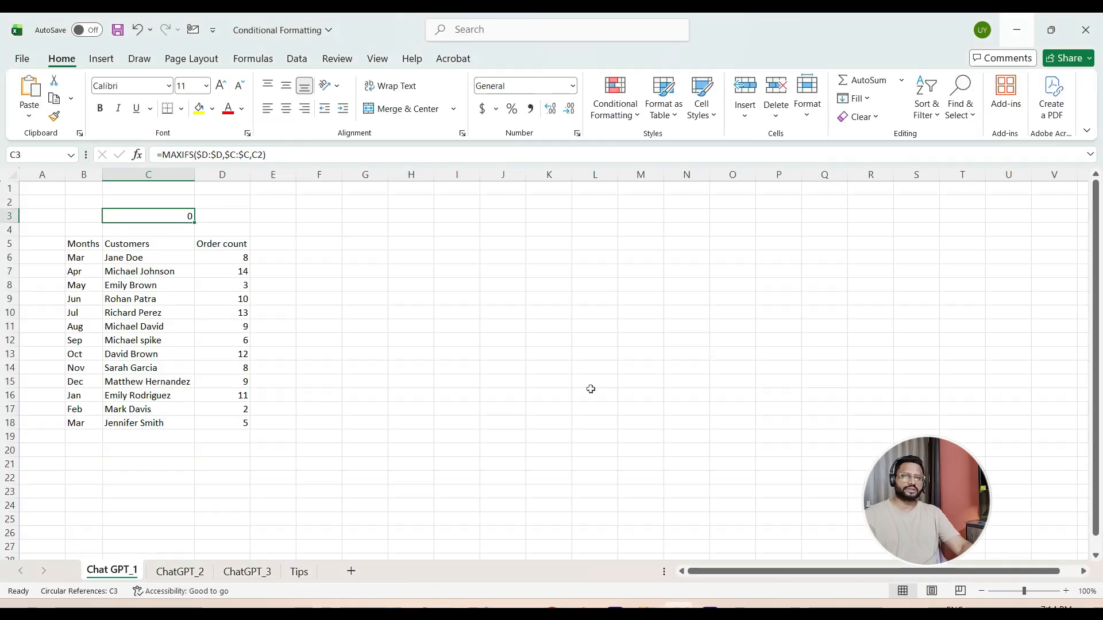
{"action": "left_click", "coordinate": [230, 205]}
{"action": "left_click", "coordinate": [230, 217]}
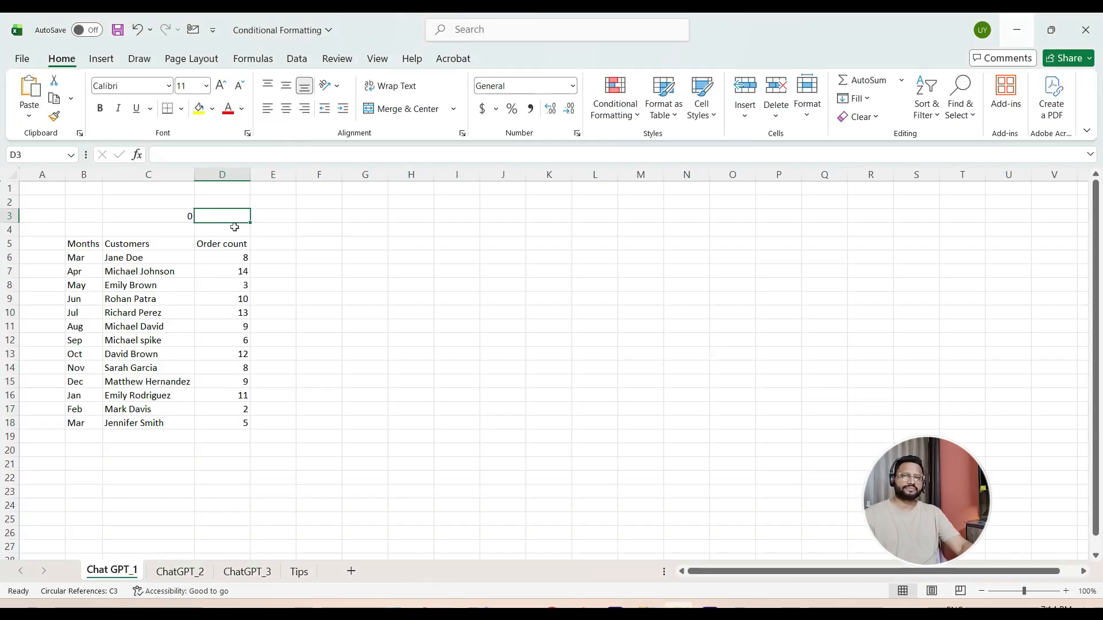
{"action": "left_click", "coordinate": [263, 222]}
{"action": "key", "text": "ctrl+v"}
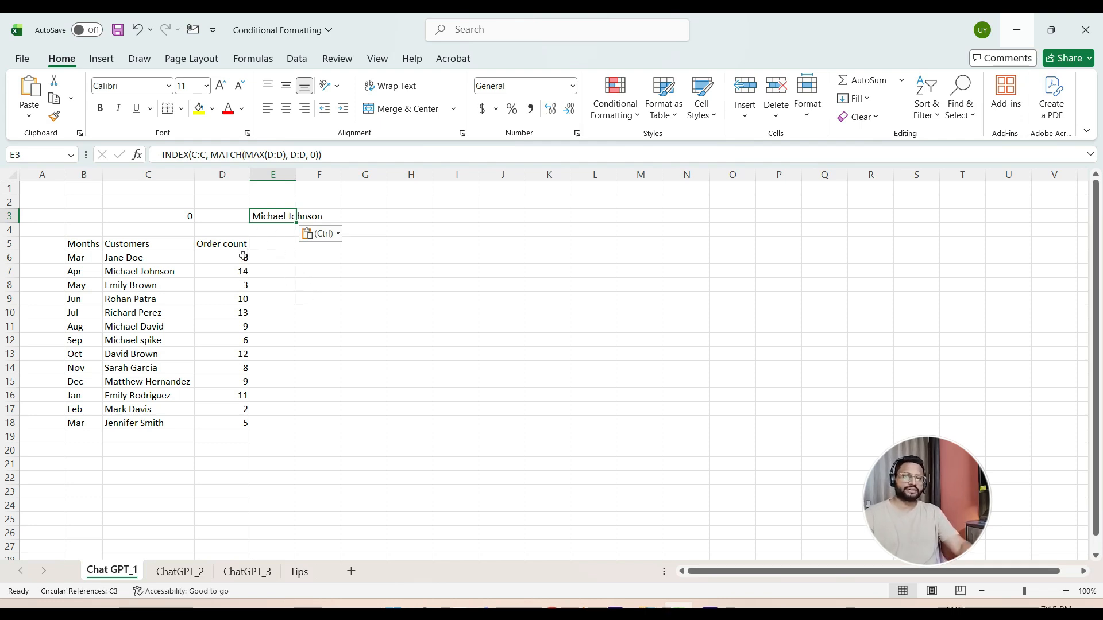
- Sort the Order count values in D6:D18 from smallest to largest, expanding the selection to the adjacent columns
{"action": "left_click", "coordinate": [156, 268]}
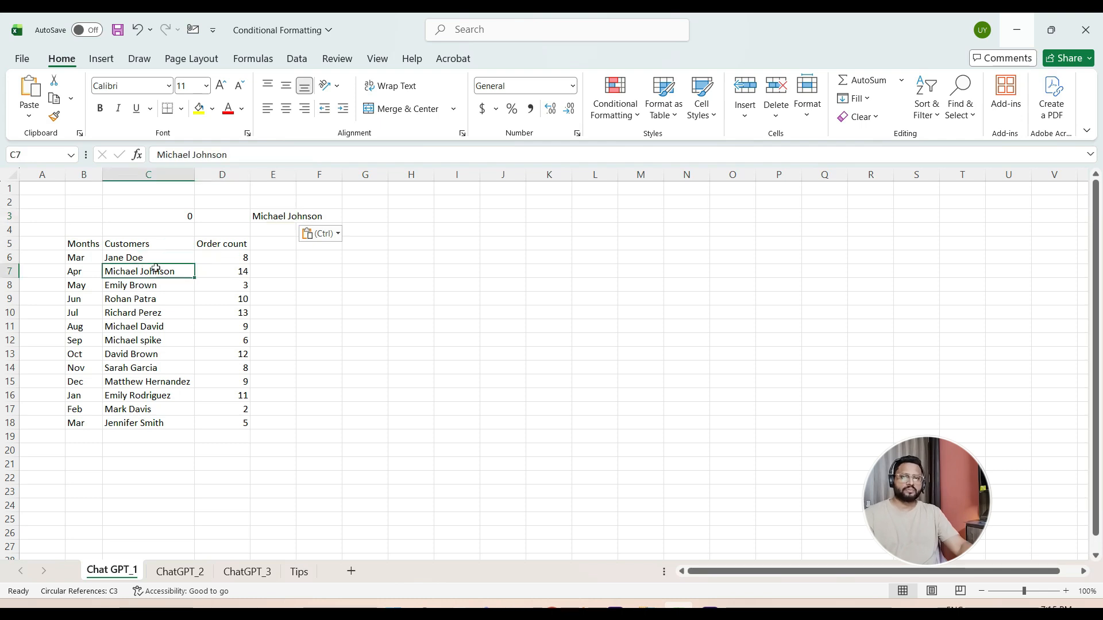
{"action": "left_click", "coordinate": [240, 273]}
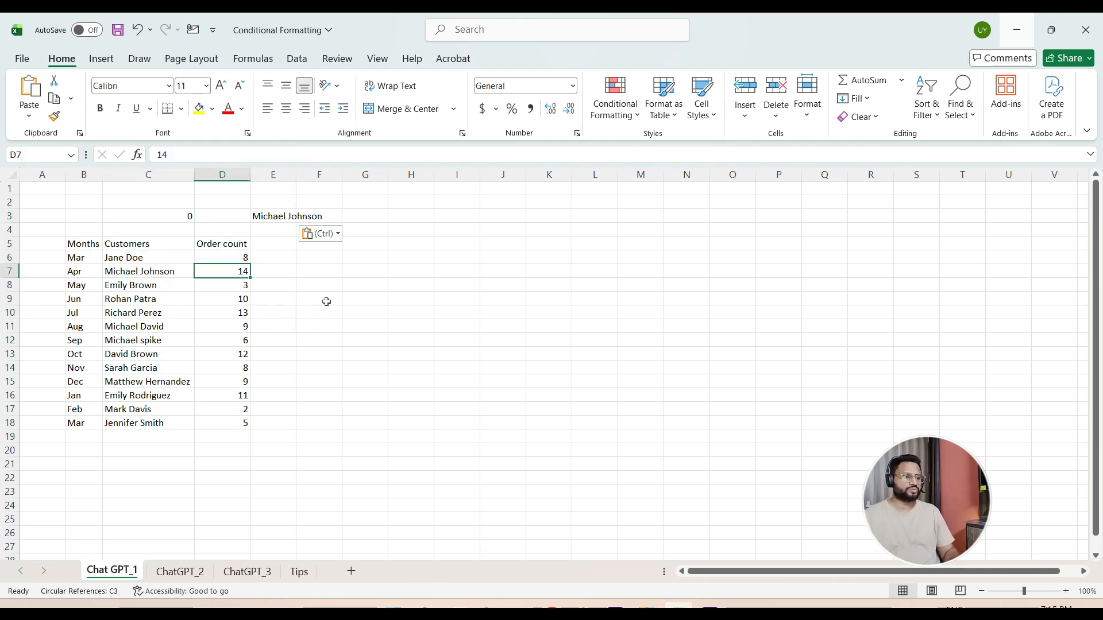
{"action": "key", "text": "Up"}
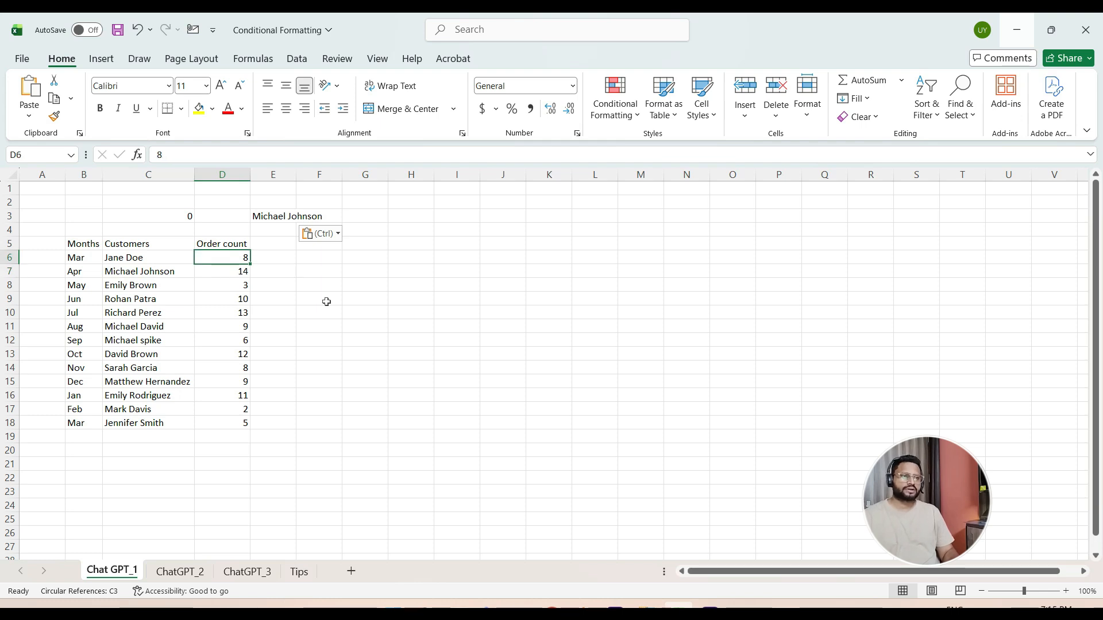
{"action": "key", "text": "ctrl+shift+Down"}
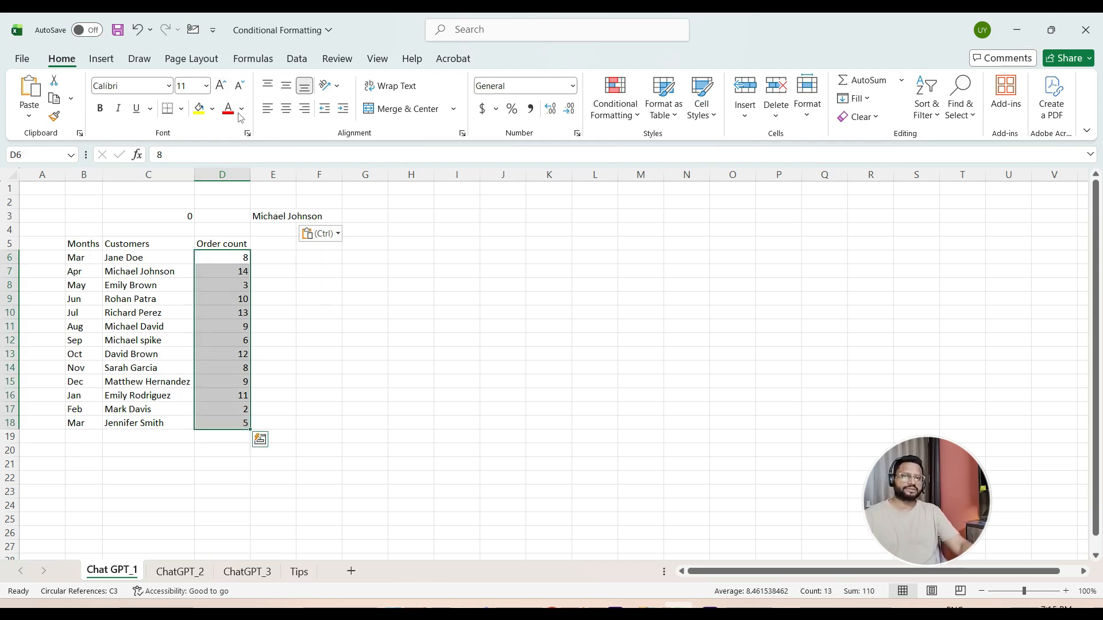
{"action": "right_click", "coordinate": [228, 296]}
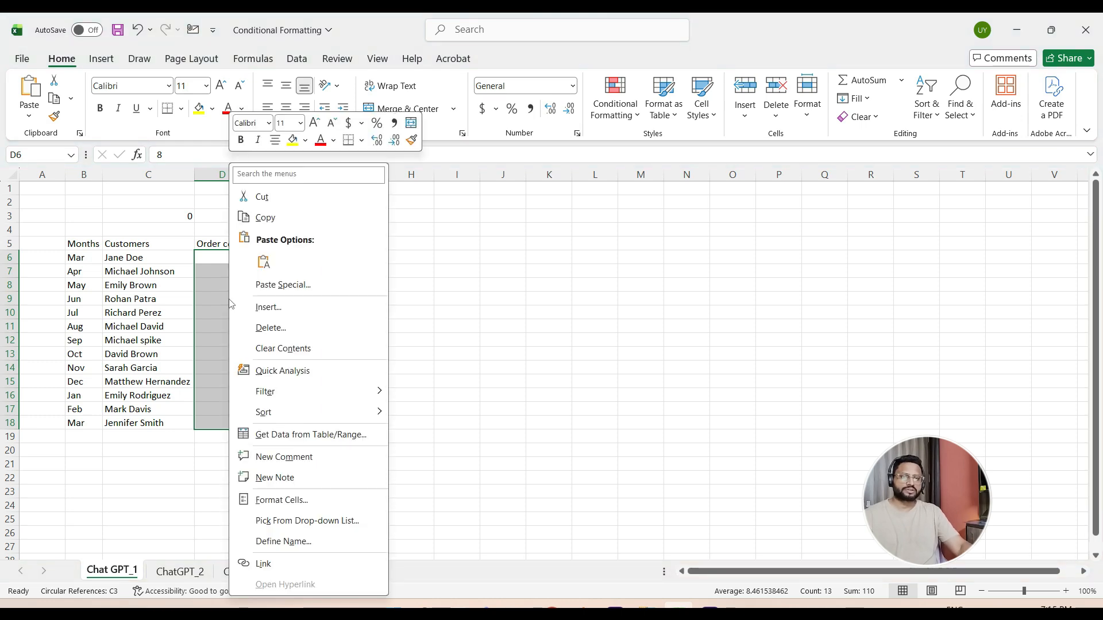
{"action": "mouse_move", "coordinate": [280, 411]}
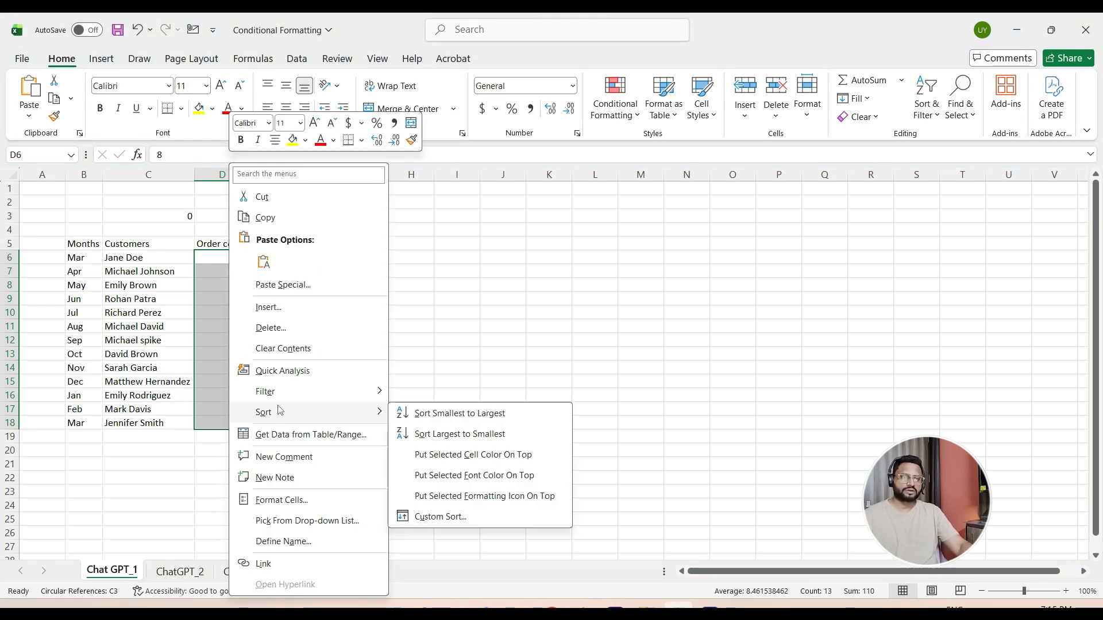
{"action": "left_click", "coordinate": [456, 414]}
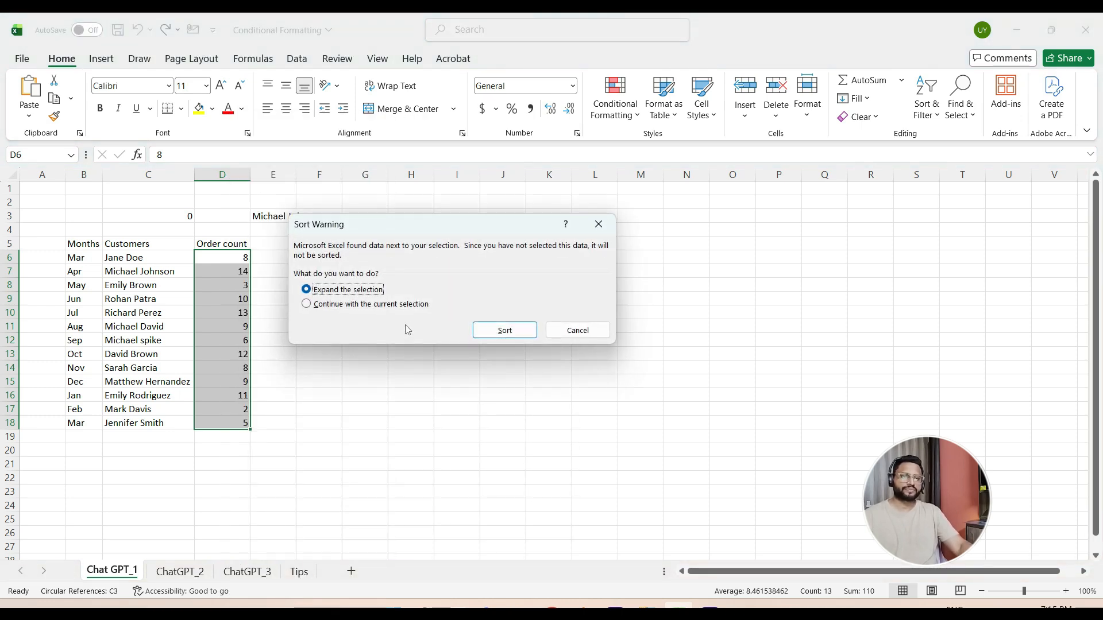
{"action": "left_click", "coordinate": [494, 331]}
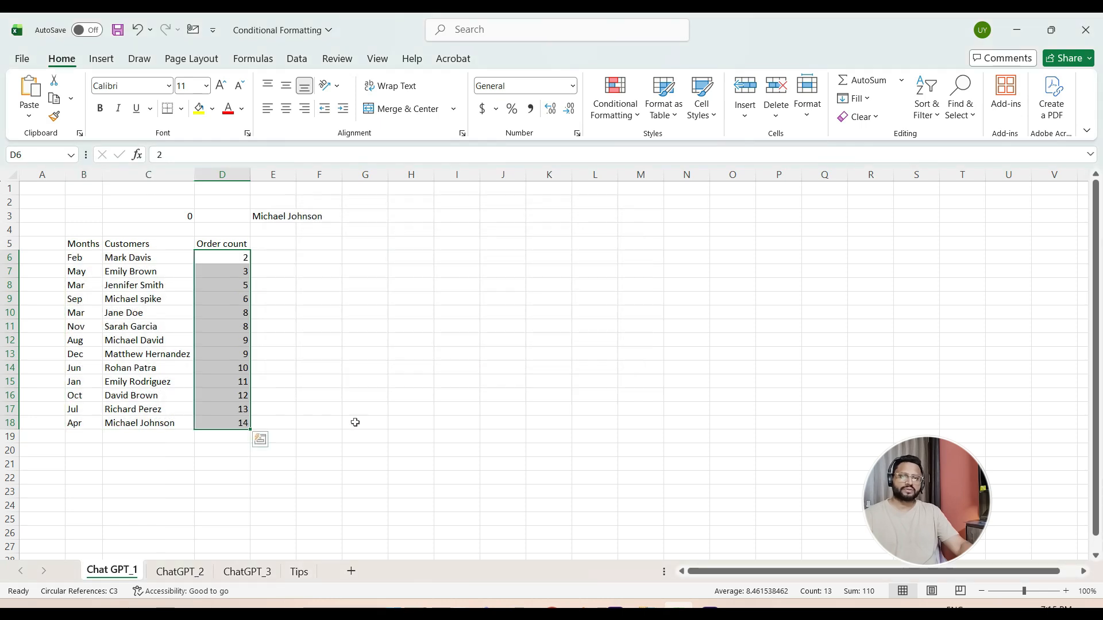
- Check the last row of the sorted table against the customer returned in E3 and review the order counts above it
{"action": "left_click", "coordinate": [228, 423]}
{"action": "key", "text": "shift+Left"}
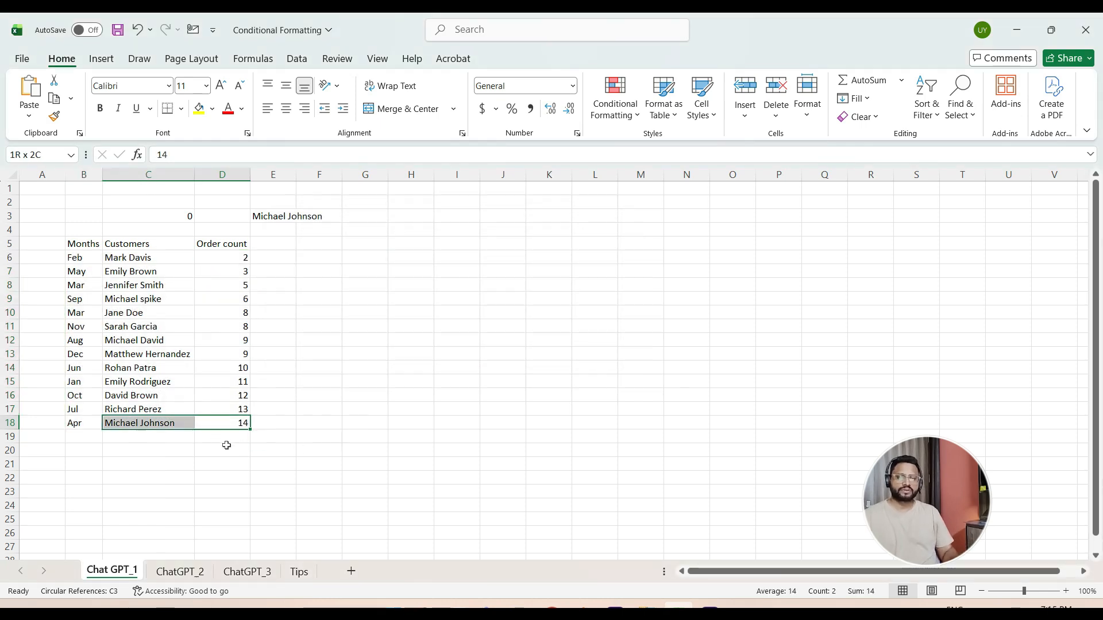
{"action": "key", "text": "shift+Left"}
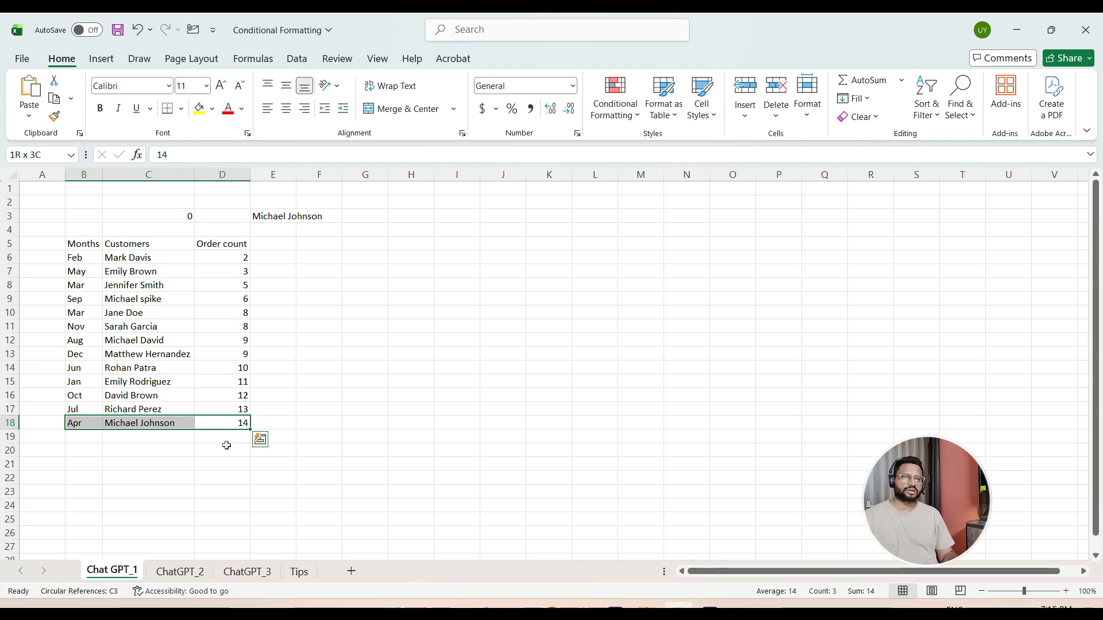
{"action": "key", "text": "shift+Right"}
{"action": "key", "text": "shift+Right"}
{"action": "key", "text": "Up"}
{"action": "key", "text": "Up"}
{"action": "key", "text": "Up"}
{"action": "key", "text": "Up"}
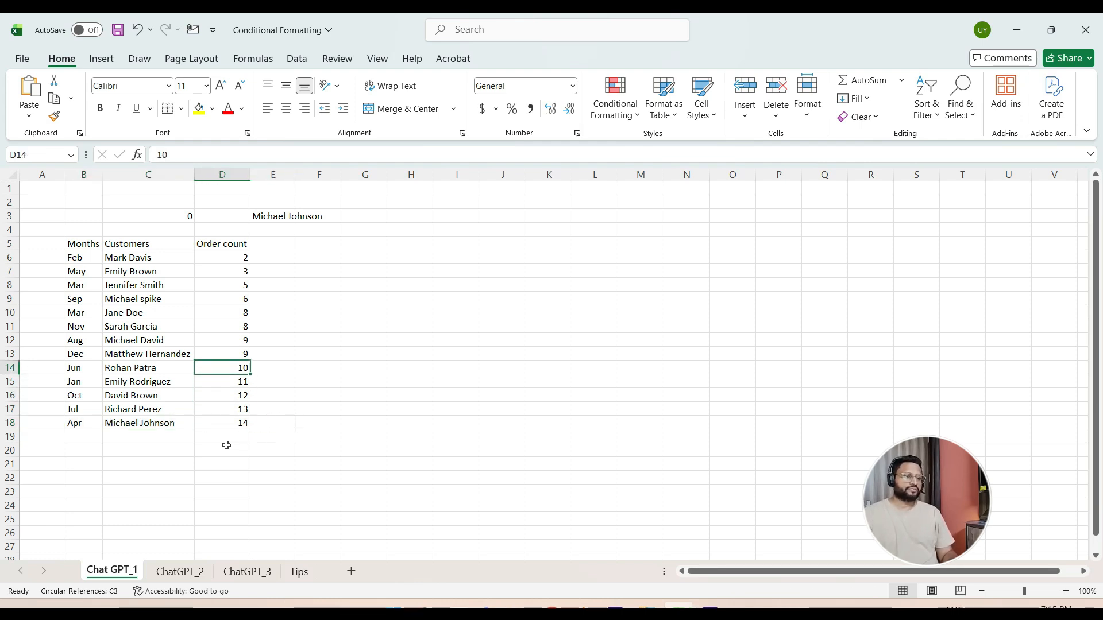
{"action": "key", "text": "Up"}
{"action": "key", "text": "Up"}
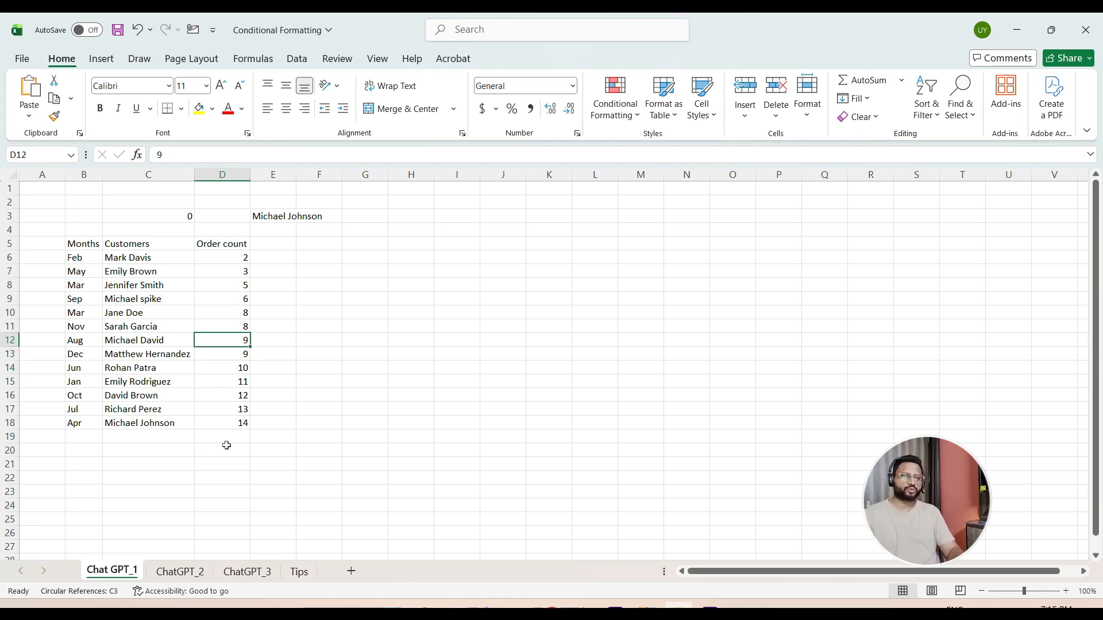
- Change the August order count in D12 to 20 and compare that row's customer with the formula result in E3
{"action": "type", "text": "20"}
{"action": "key", "text": "Return"}
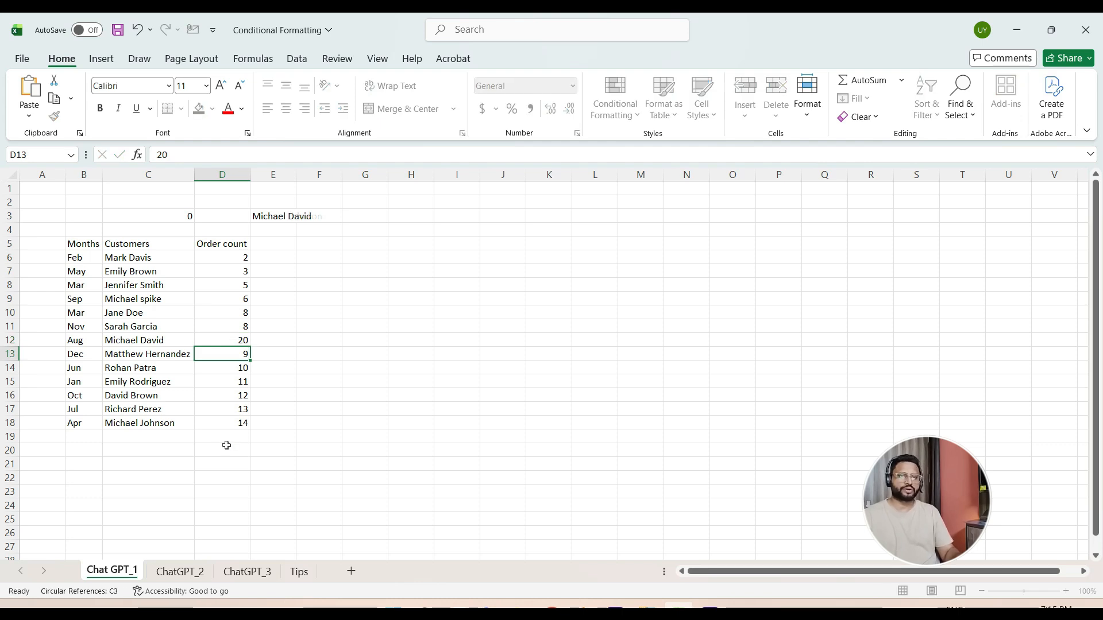
{"action": "key", "text": "Up"}
{"action": "key", "text": "Left"}
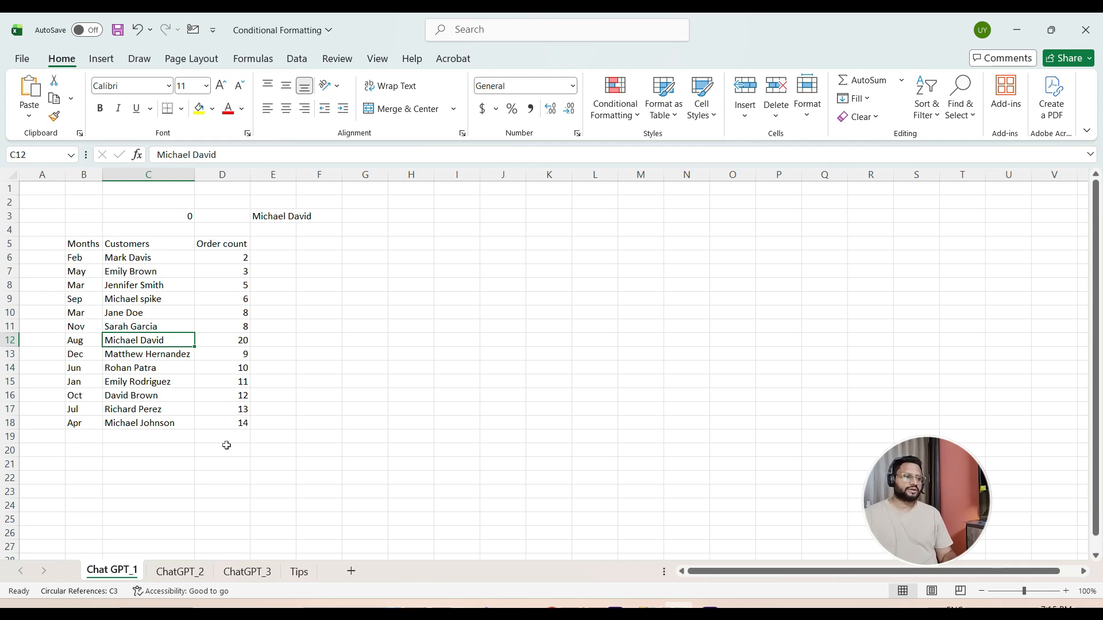
{"action": "key", "text": "Right"}
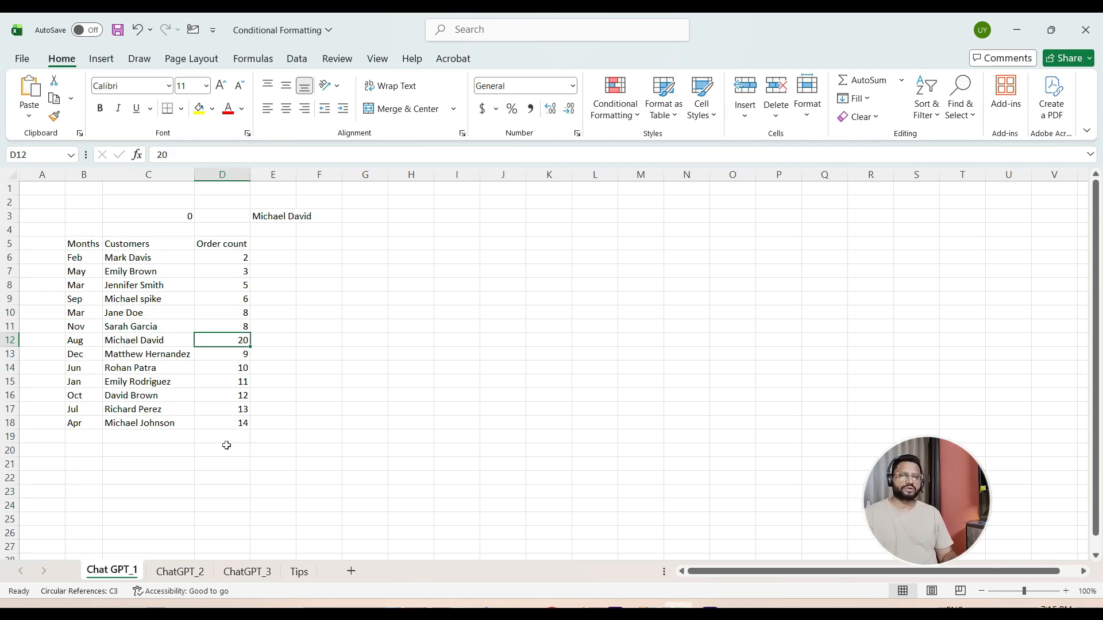
- Set the September order count in D9 to 50 to test the formula in E3 again
{"action": "key", "text": "Up"}
{"action": "key", "text": "Up"}
{"action": "key", "text": "Up"}
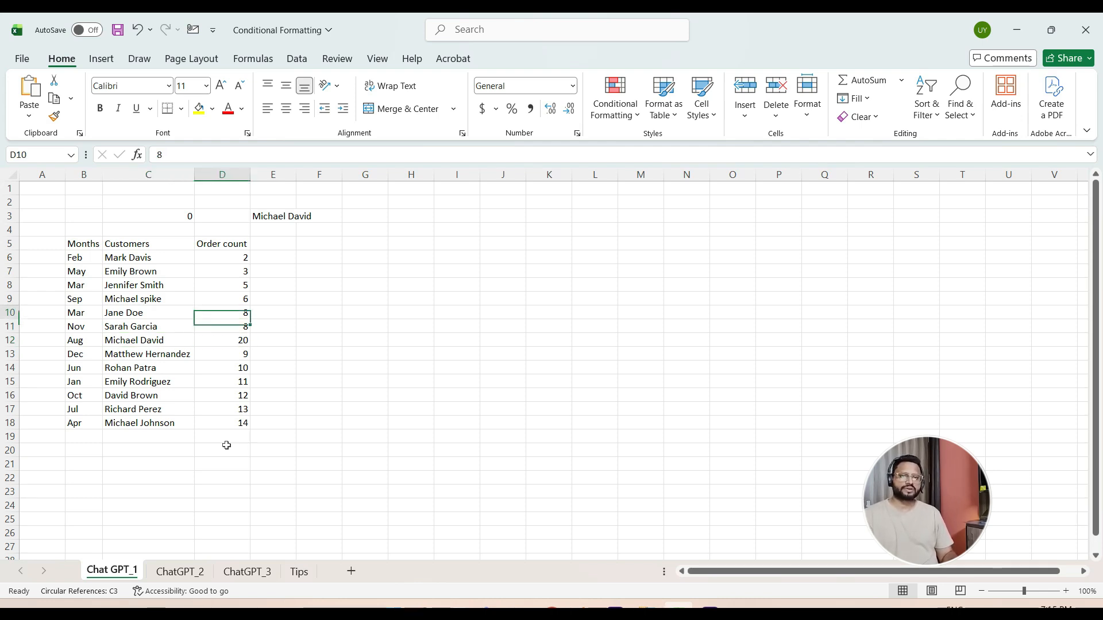
{"action": "type", "text": "50"}
{"action": "key", "text": "Return"}
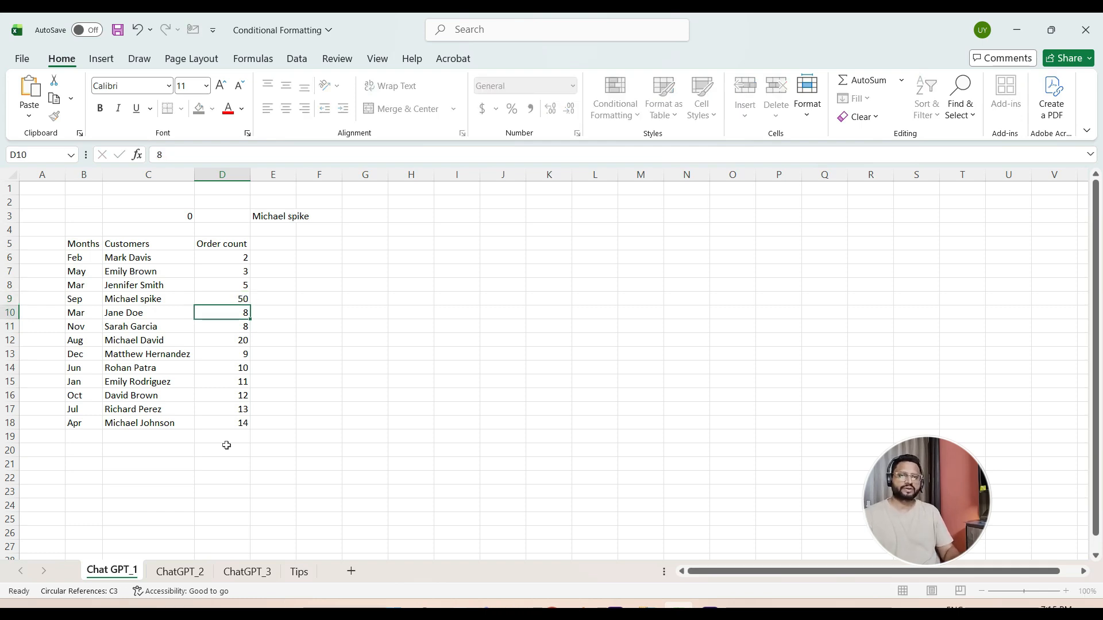
{"action": "key", "text": "Up"}
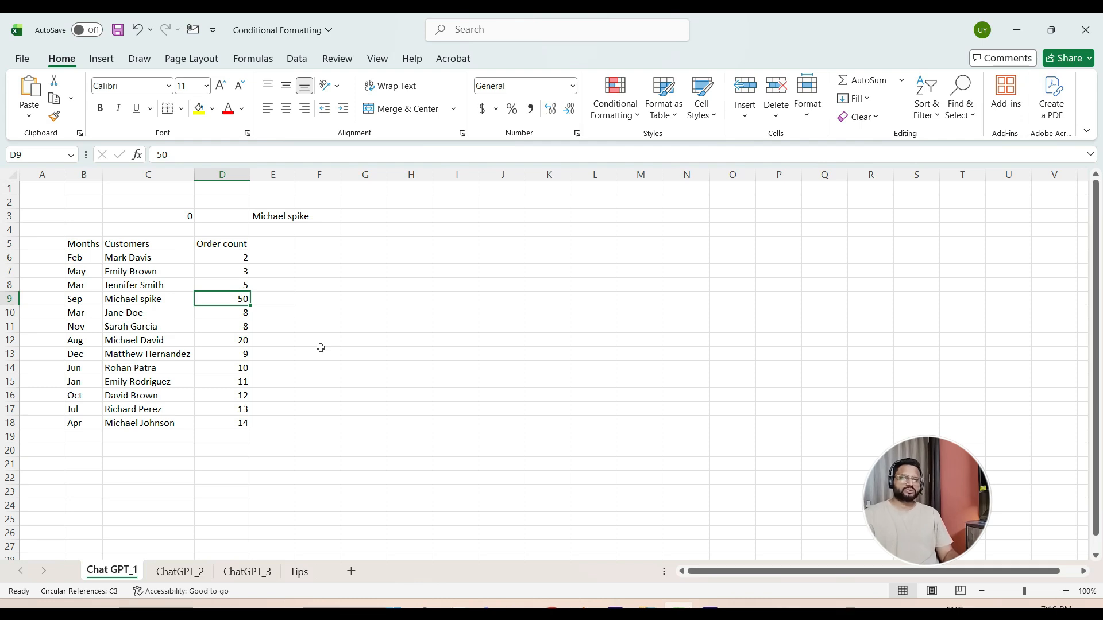
- Go to the ChatGPT_2 sheet and review its table of months, customers, brands, cities and sales
{"action": "key", "text": "ctrl+Page_Down"}
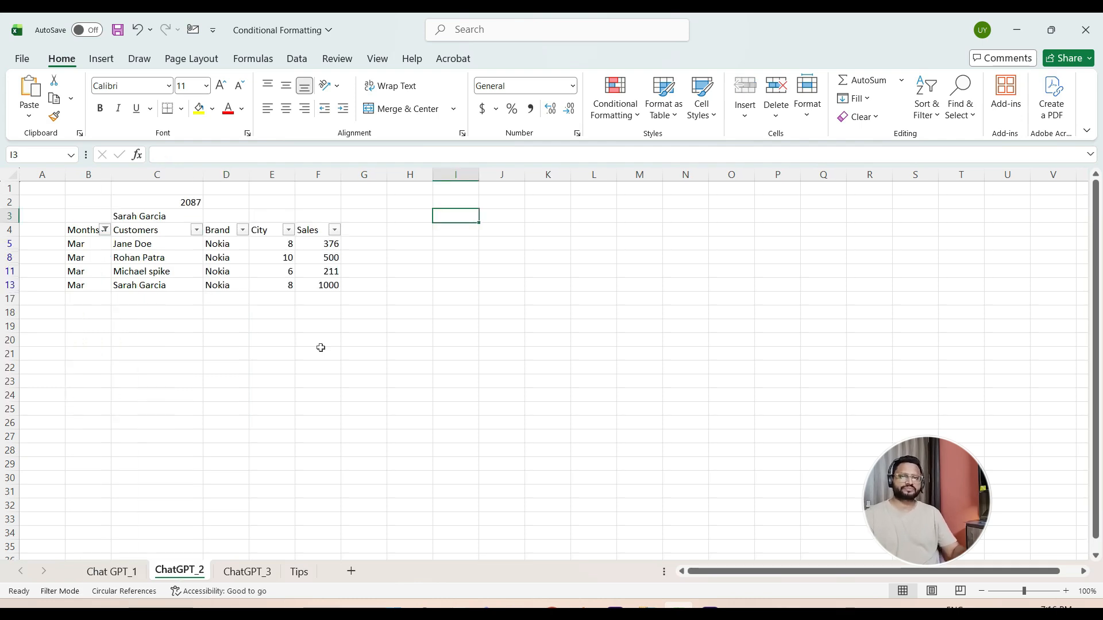
{"action": "left_click", "coordinate": [252, 340]}
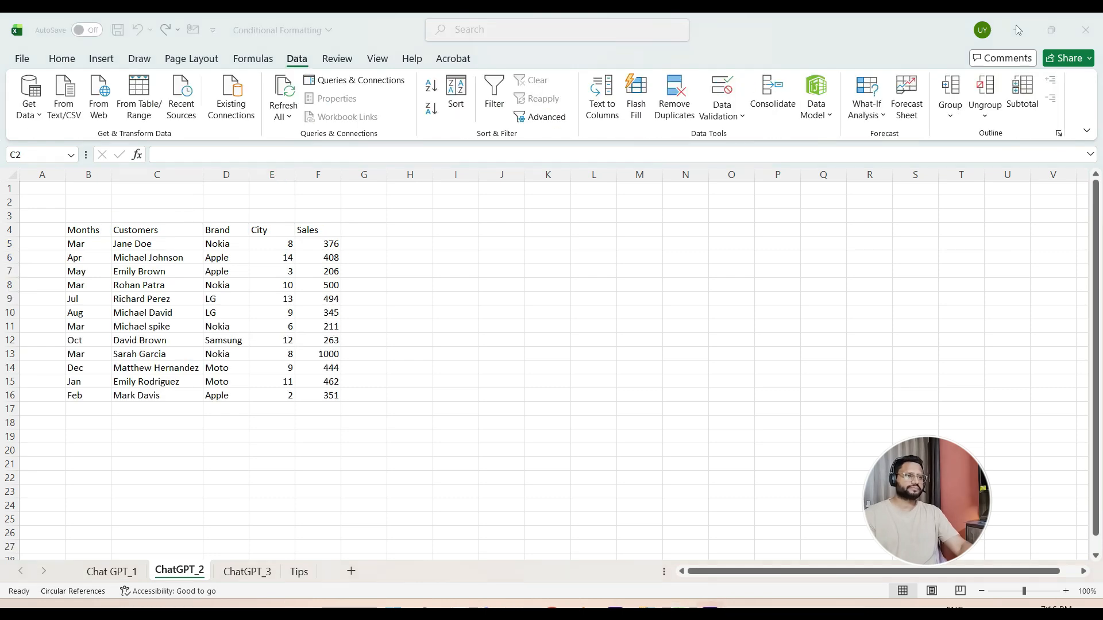
{"action": "left_click", "coordinate": [156, 452]}
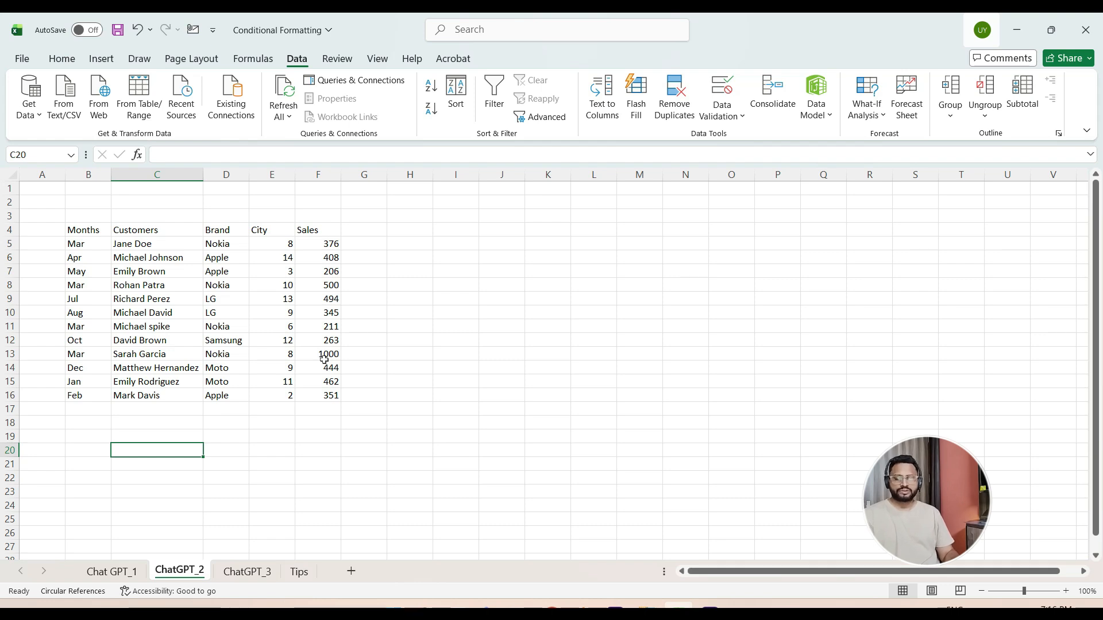
{"action": "key", "text": "Up"}
{"action": "key", "text": "Up"}
{"action": "key", "text": "Up"}
{"action": "key", "text": "Up"}
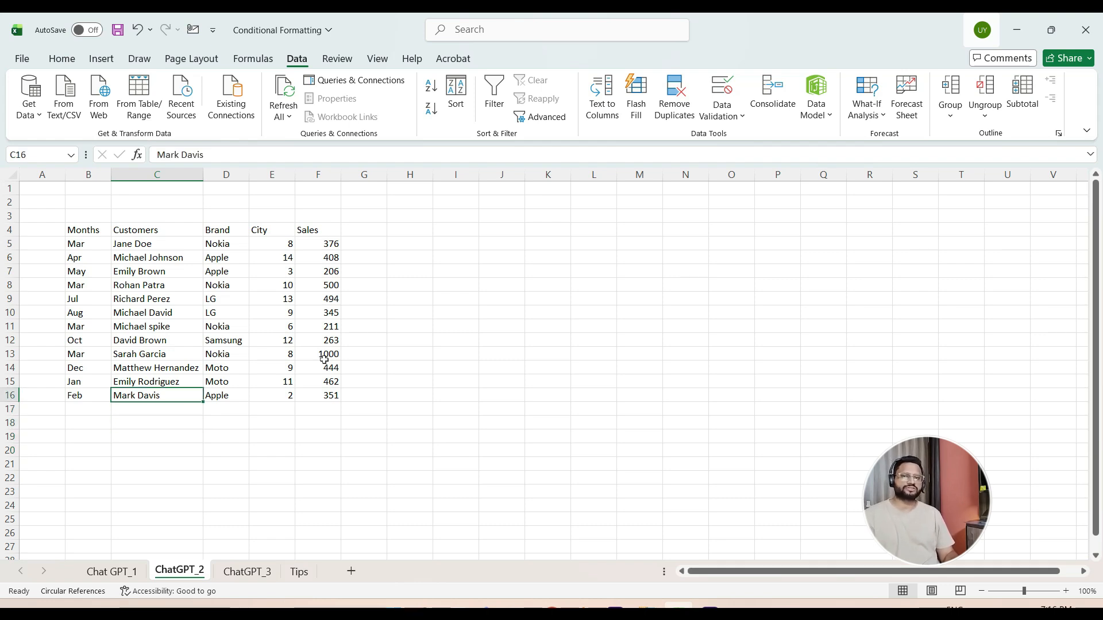
{"action": "key", "text": "Up"}
{"action": "key", "text": "Up"}
{"action": "key", "text": "Up"}
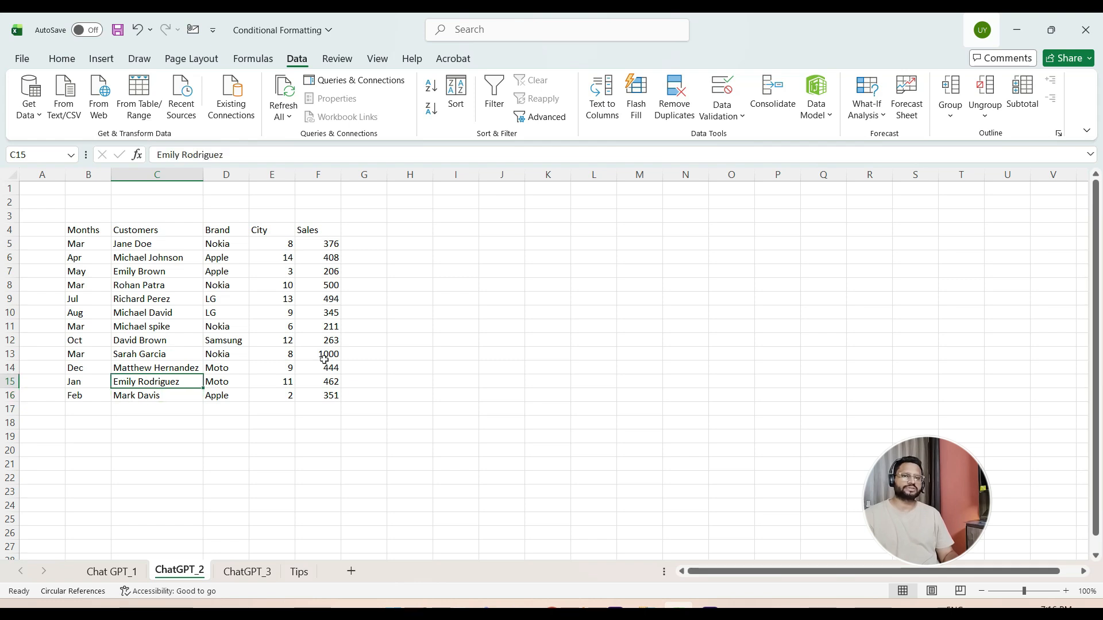
{"action": "key", "text": "Up"}
{"action": "key", "text": "Up"}
{"action": "key", "text": "Up"}
{"action": "key", "text": "Up"}
{"action": "key", "text": "Up"}
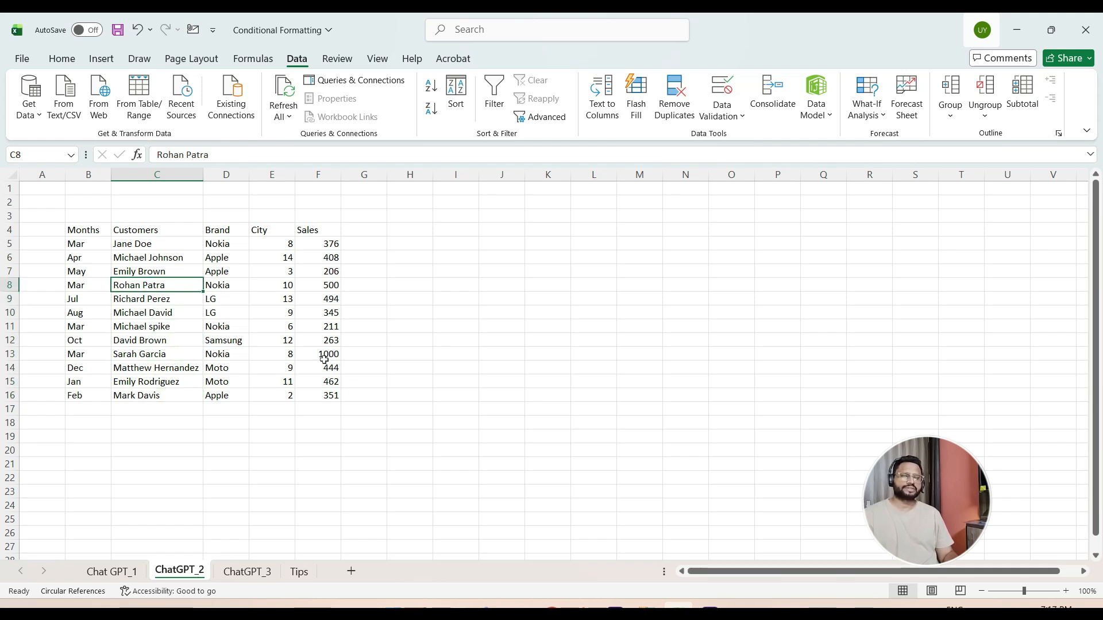
- Examine the Mar and Nokia entries in the Months and Brand columns of rows 5 to 8
{"action": "key", "text": "Right"}
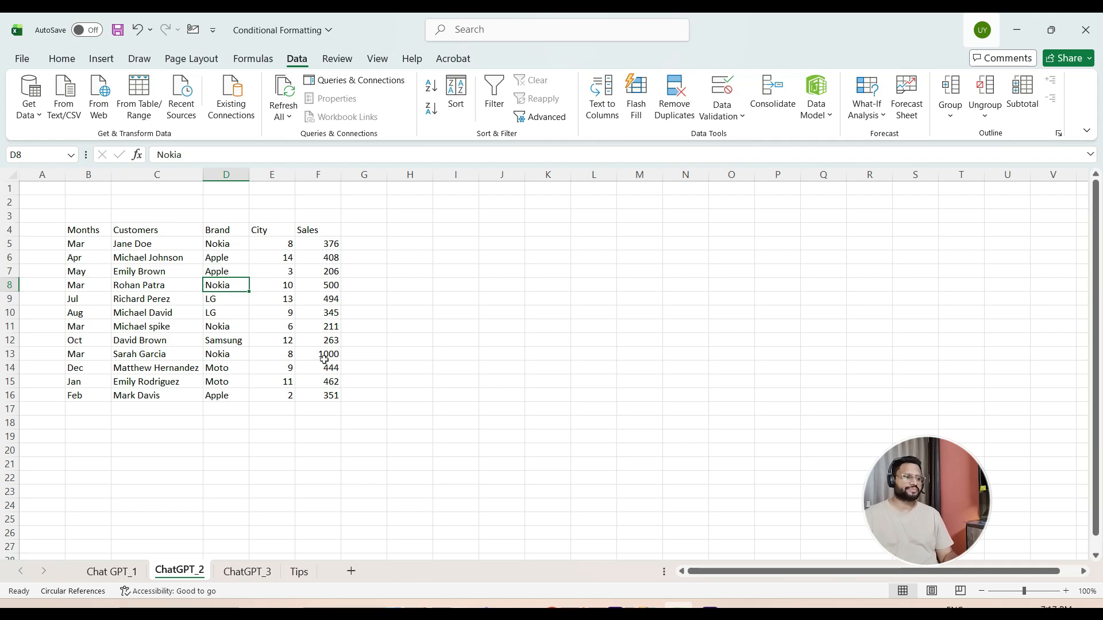
{"action": "key", "text": "Left"}
{"action": "key", "text": "Left"}
{"action": "key", "text": "Right"}
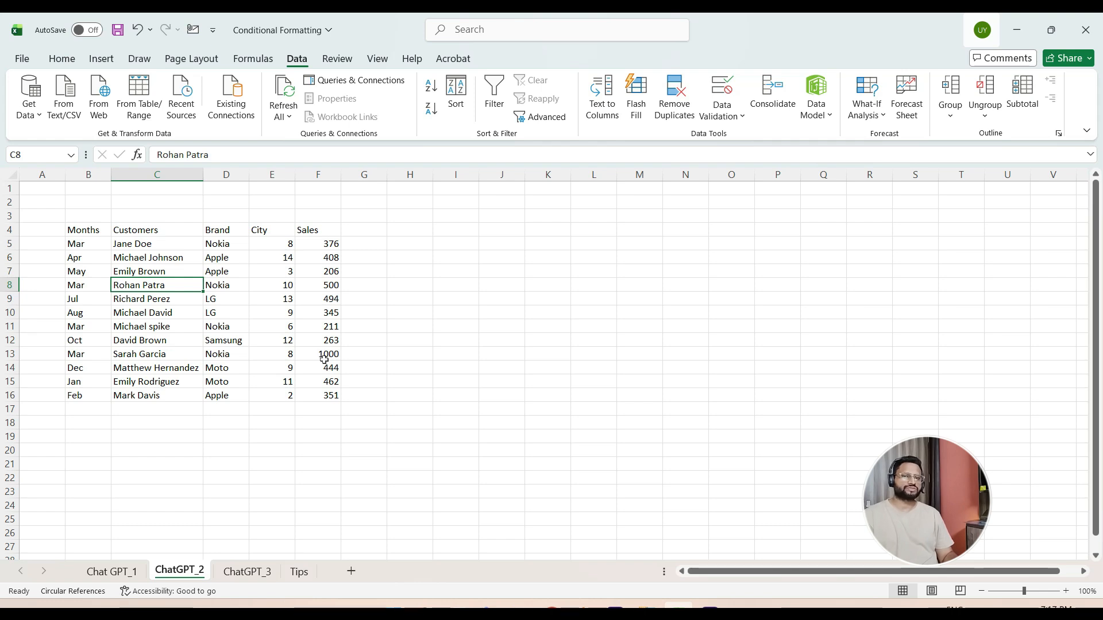
{"action": "key", "text": "Left"}
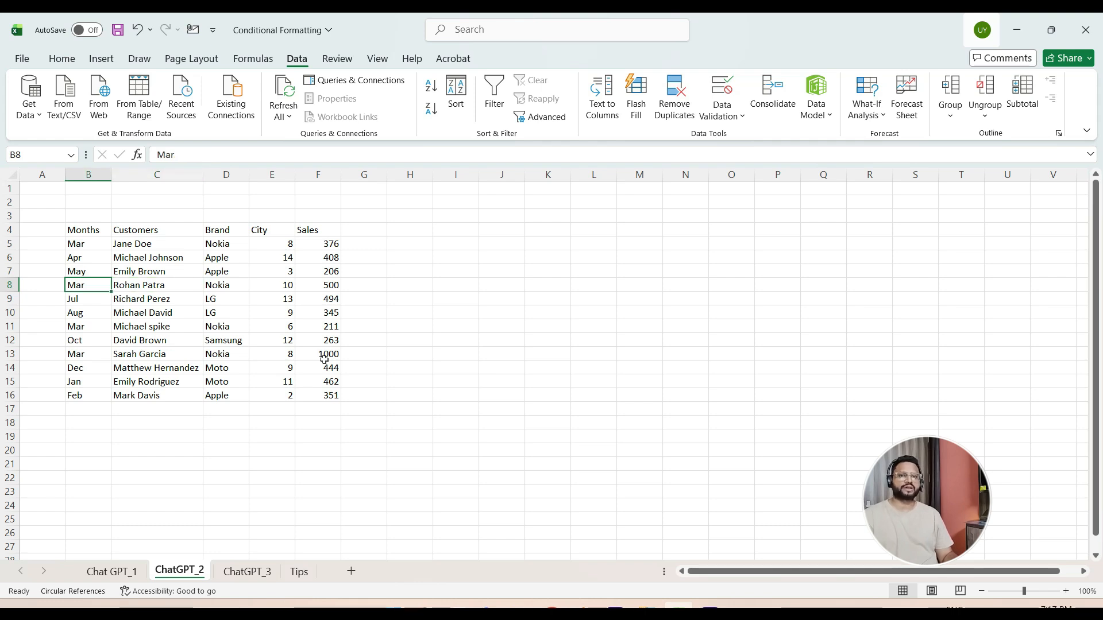
{"action": "key", "text": "Right"}
{"action": "key", "text": "Right"}
{"action": "key", "text": "Up"}
{"action": "key", "text": "Up"}
{"action": "key", "text": "Up"}
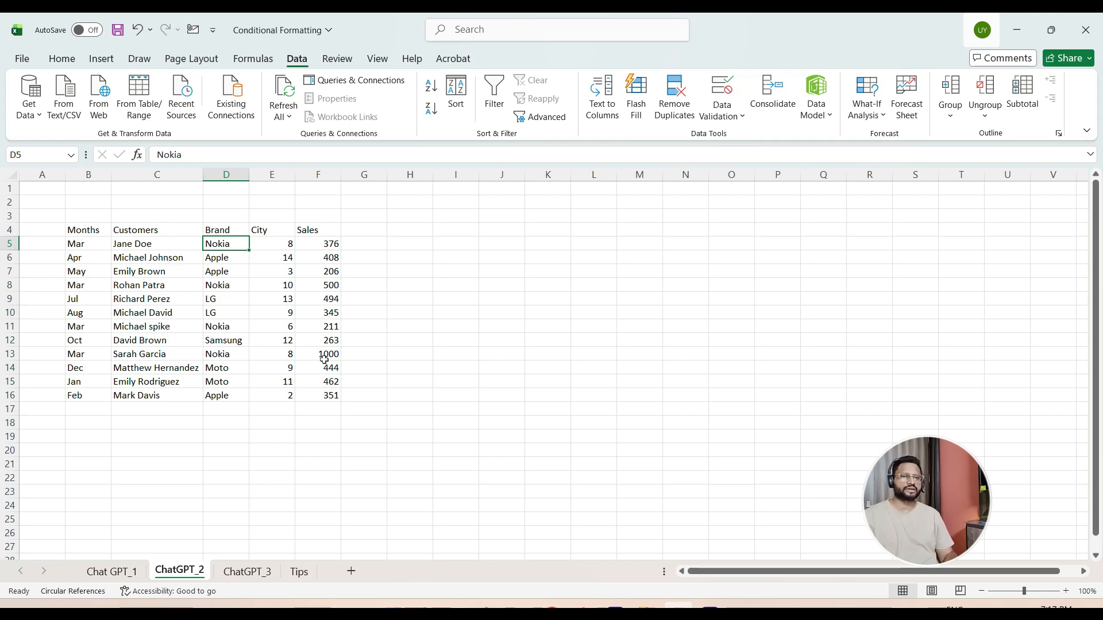
- Switch to ChatGPT in the browser and start a new prompt with "write me a formula to give me the total sales"
{"action": "key", "text": "alt+Tab"}
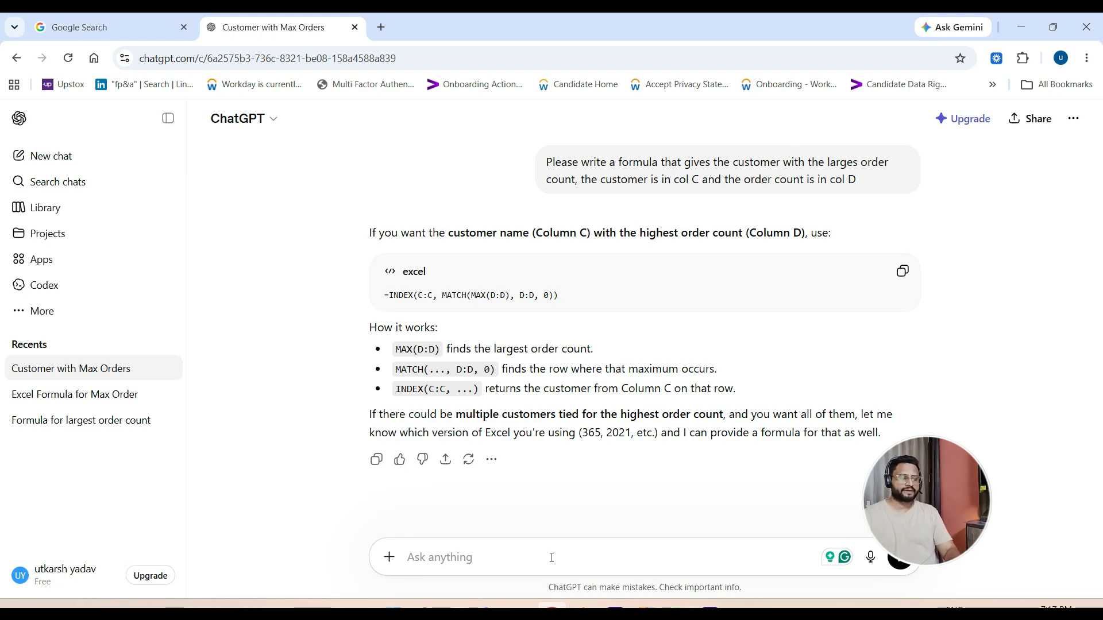
{"action": "type", "text": "w"}
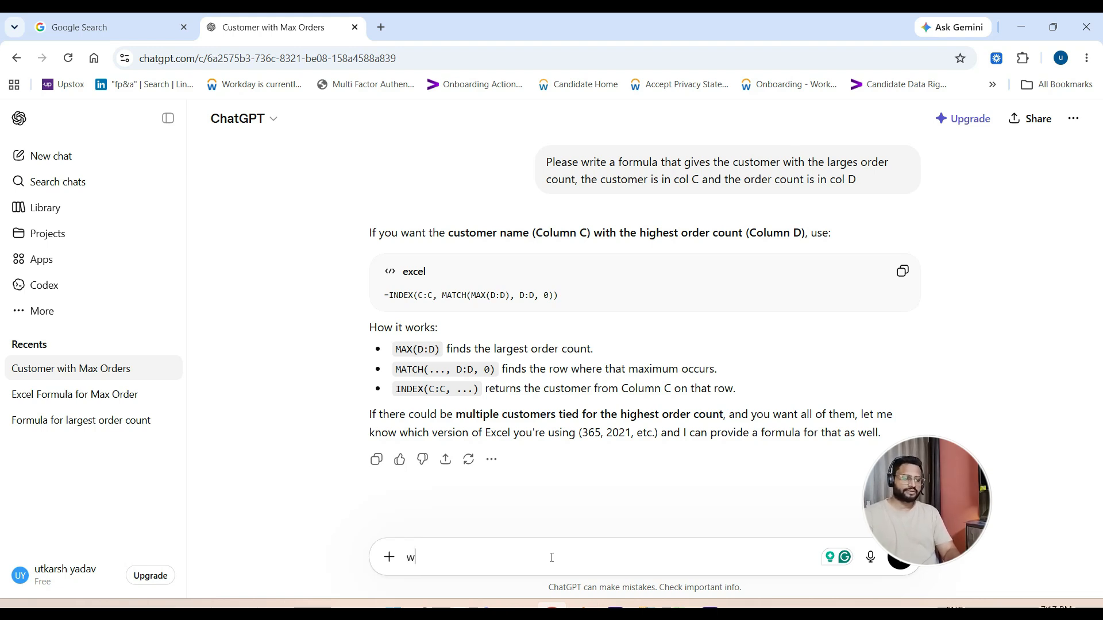
{"action": "type", "text": "rite me a for"}
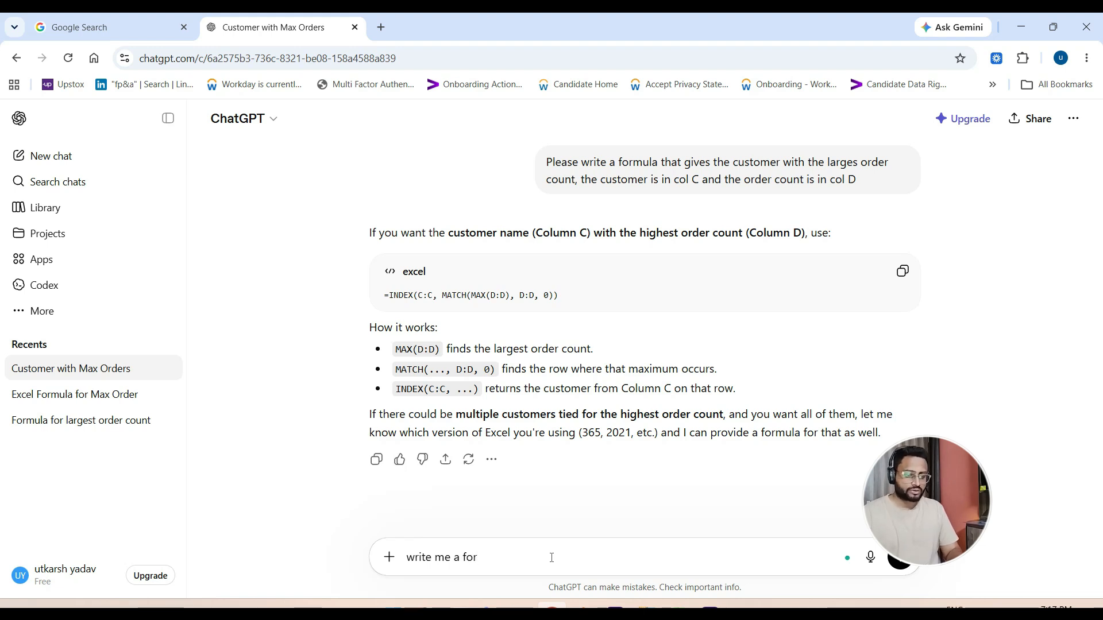
{"action": "type", "text": "mula"}
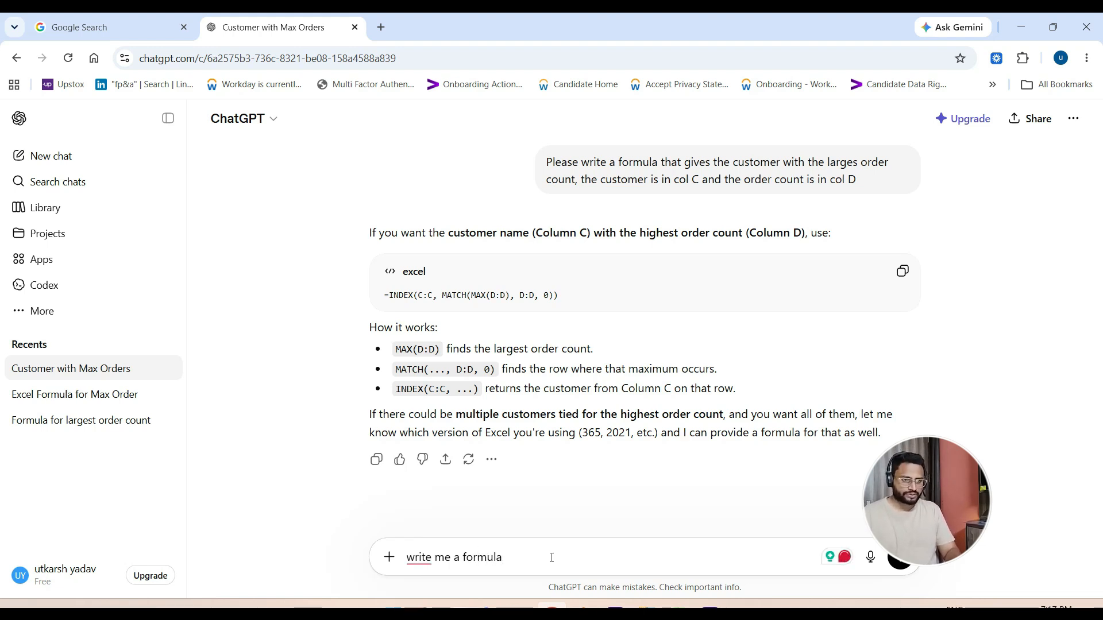
{"action": "type", "text": " to "}
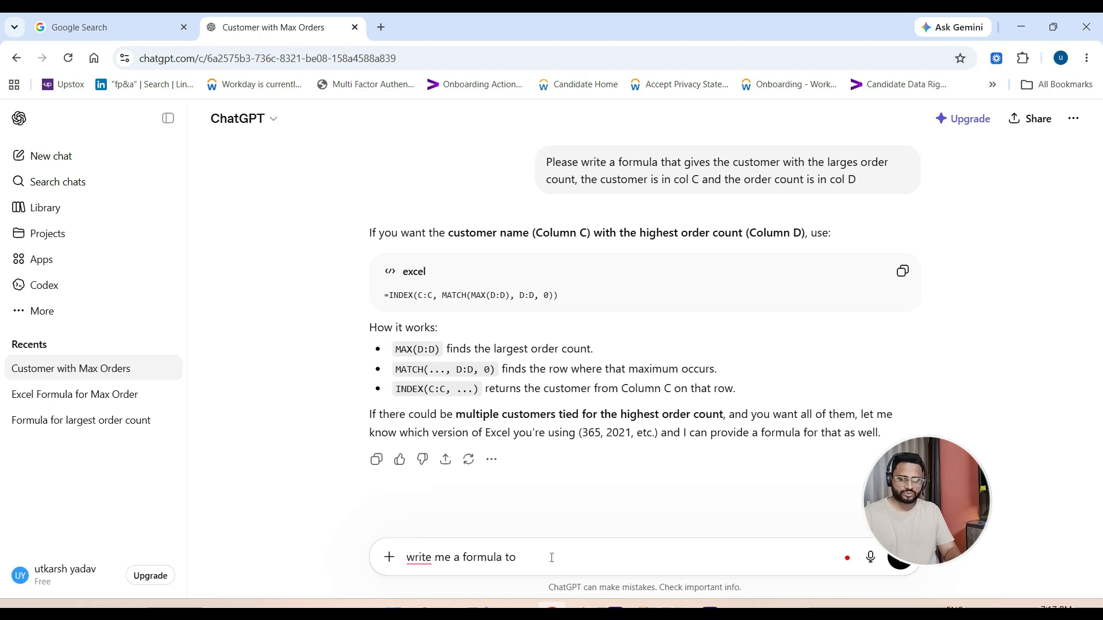
{"action": "type", "text": "give me the"}
{"action": "type", "text": "total s"}
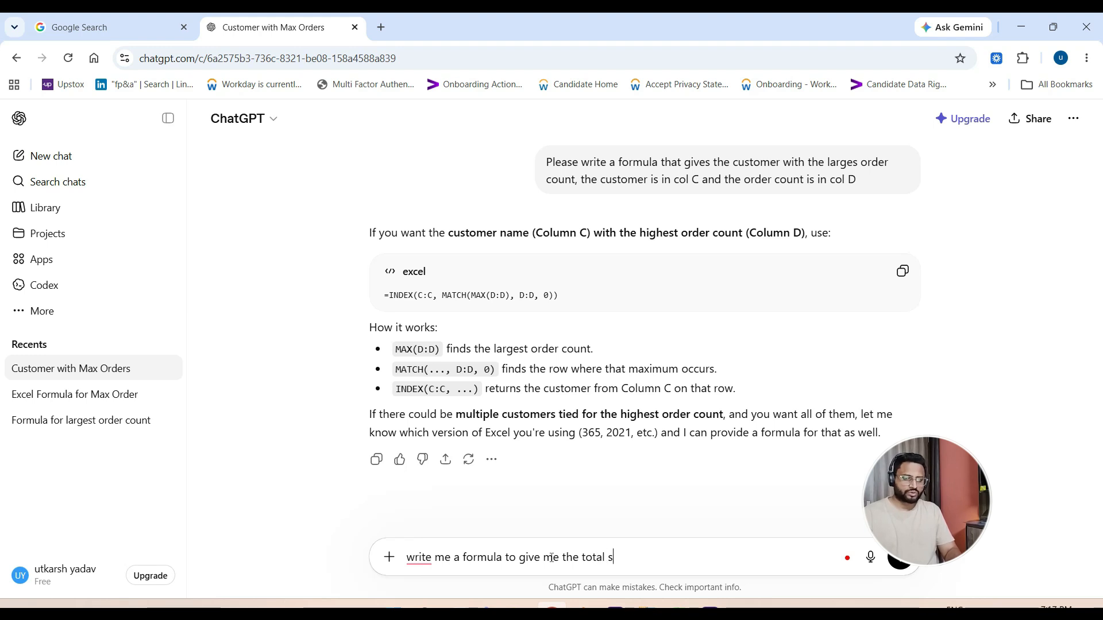
{"action": "type", "text": "ales for the the mo"}
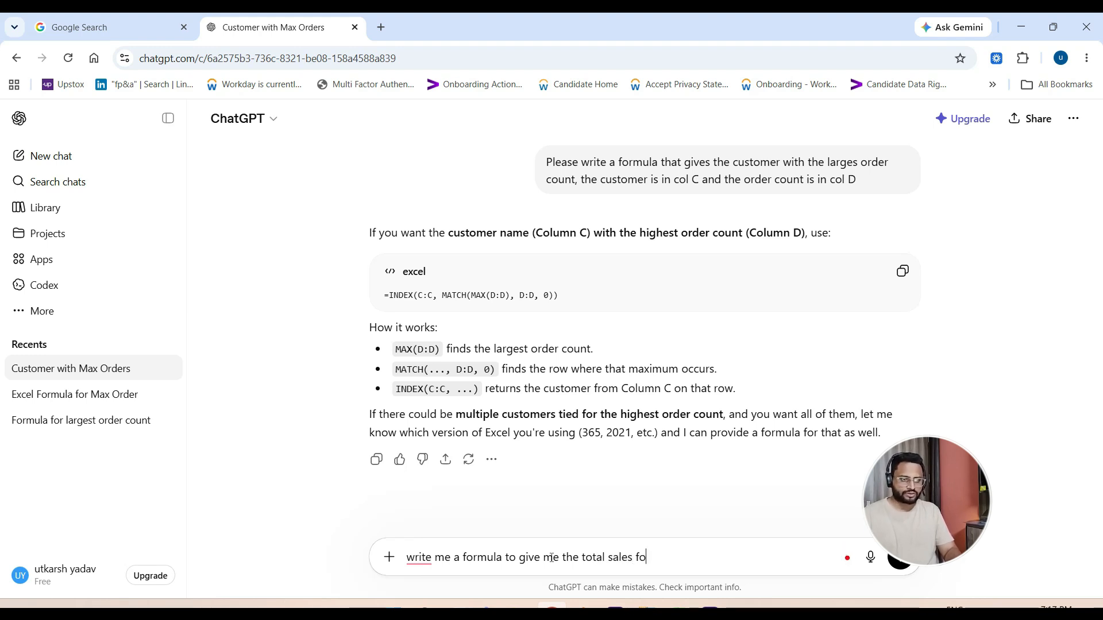
- Extend the prompt with "for the month of March and brand Nokia", correcting the typos
{"action": "key", "text": "BackSpace"}
{"action": "key", "text": "BackSpace"}
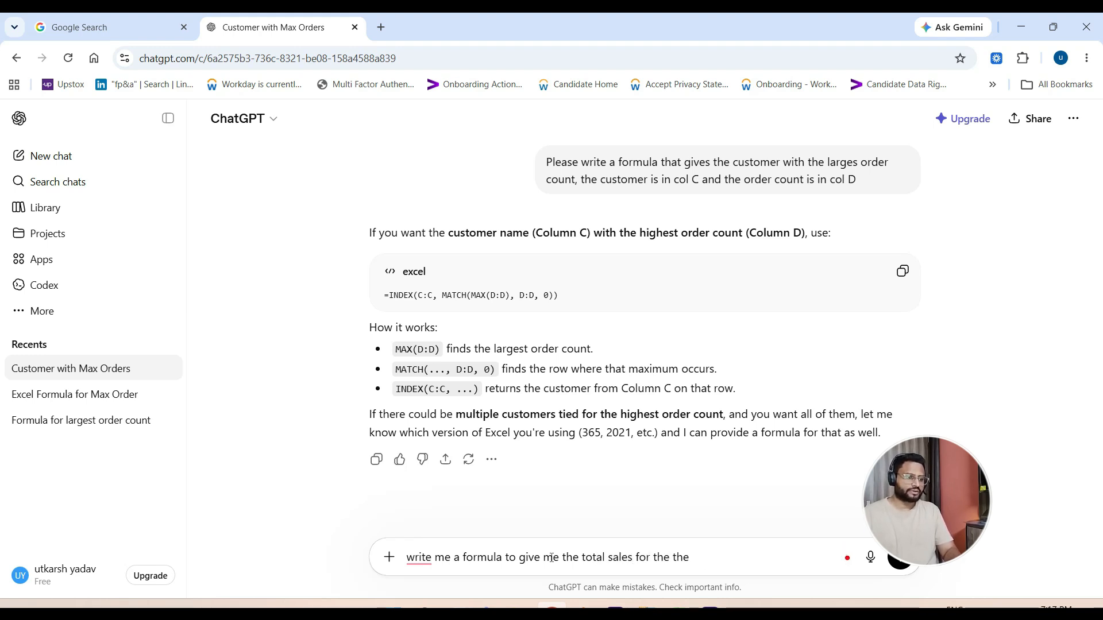
{"action": "key", "text": "BackSpace"}
{"action": "type", "text": "monht"}
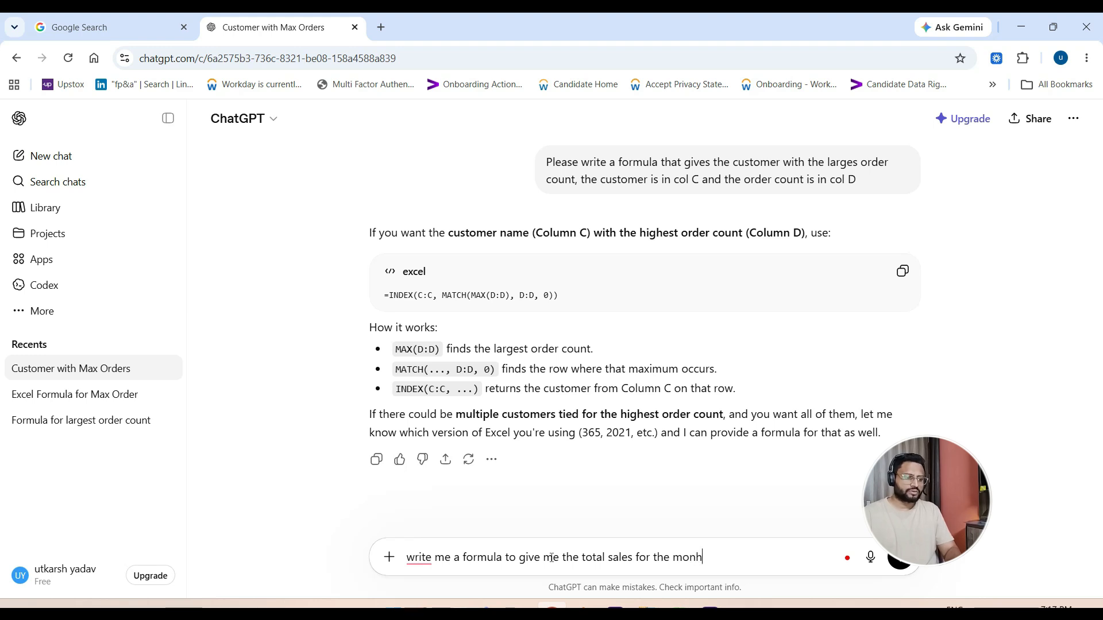
{"action": "key", "text": "BackSpace"}
{"action": "key", "text": "BackSpace"}
{"action": "key", "text": "BackSpace"}
{"action": "type", "text": "th "}
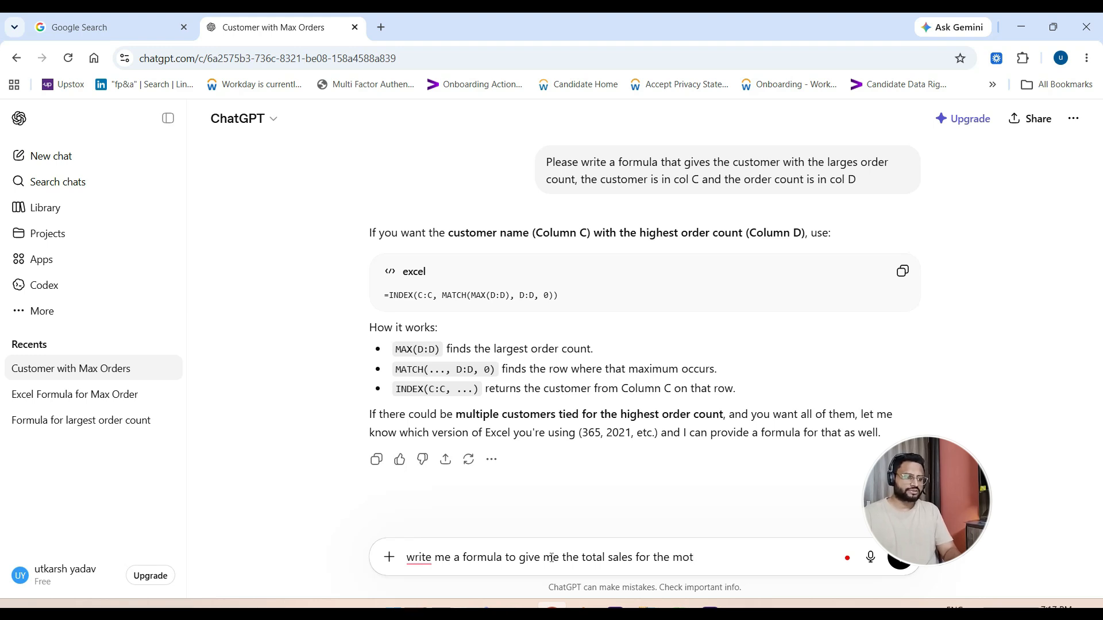
{"action": "type", "text": "th of Mar"}
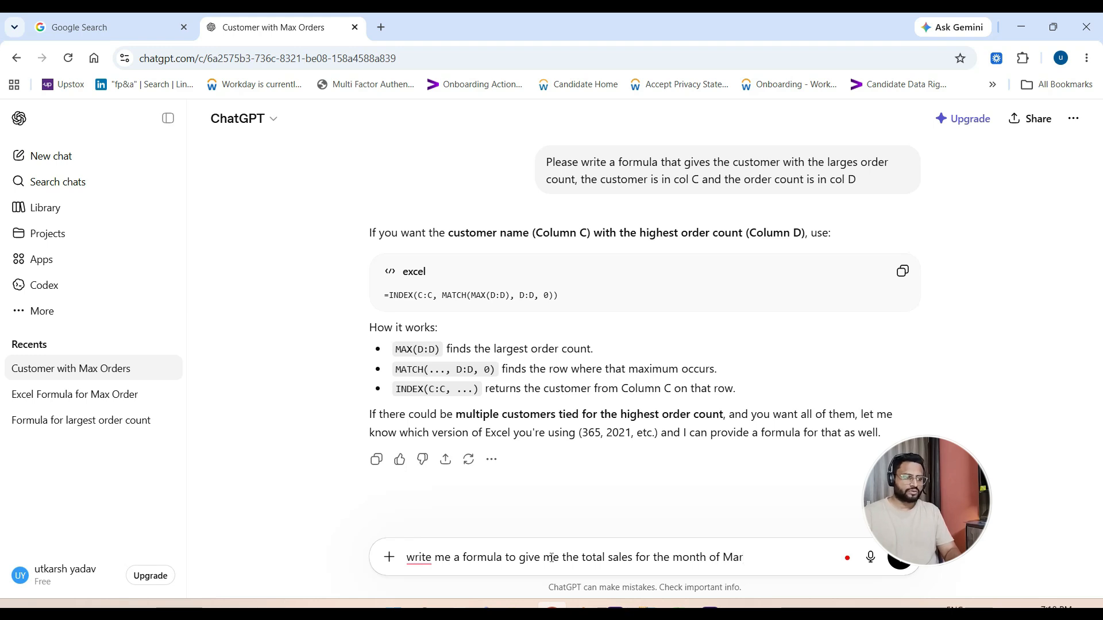
{"action": "type", "text": "ch"}
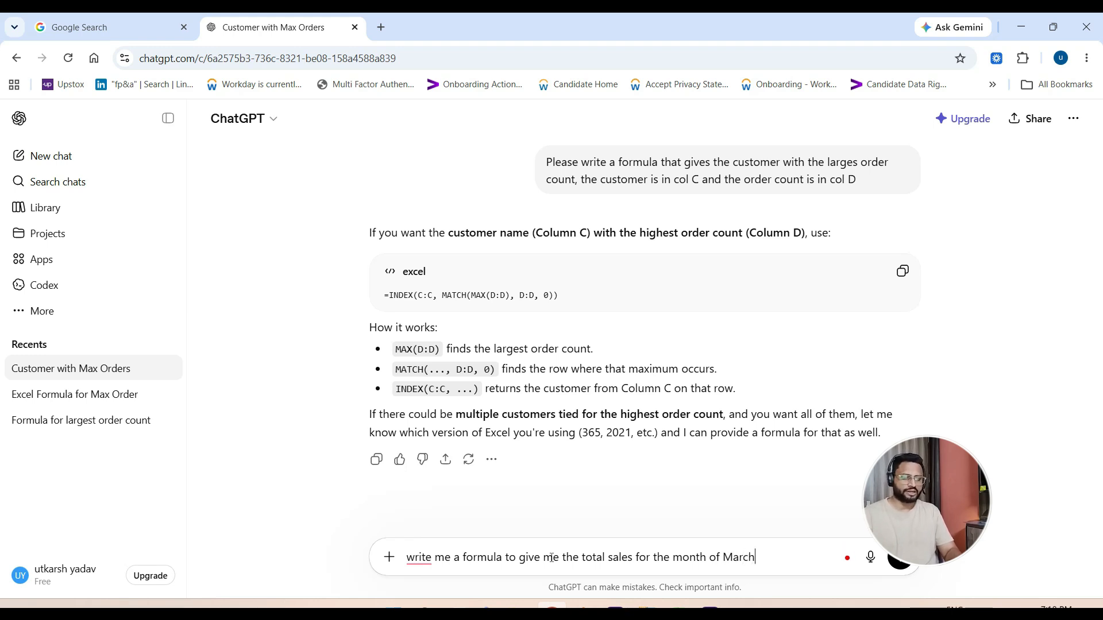
{"action": "type", "text": " and brand Noi"}
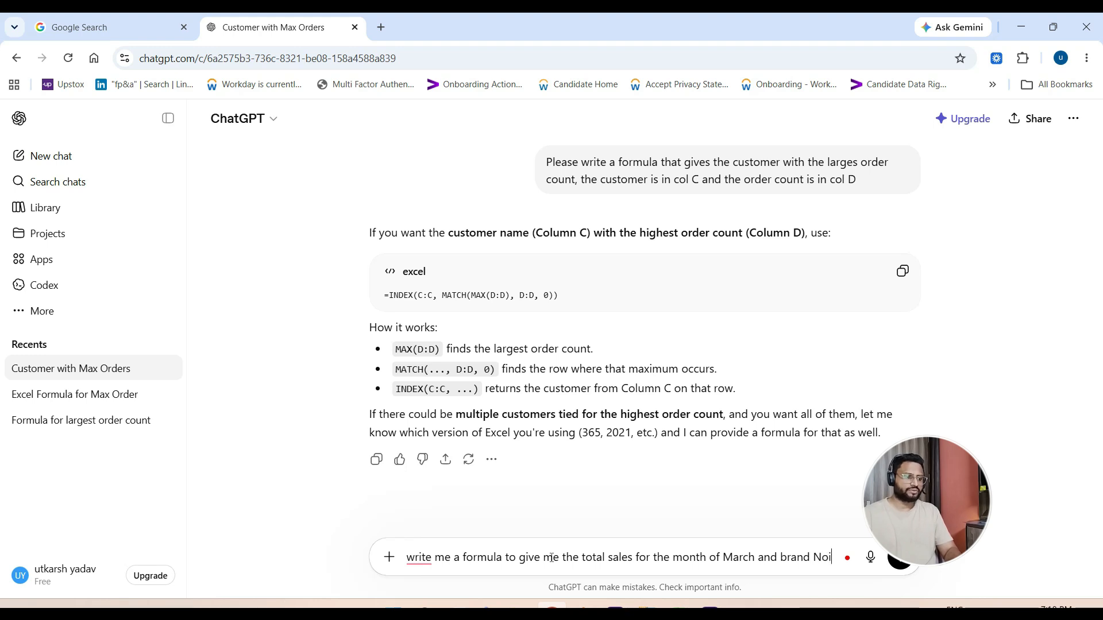
{"action": "key", "text": "BackSpace"}
{"action": "type", "text": "kia"}
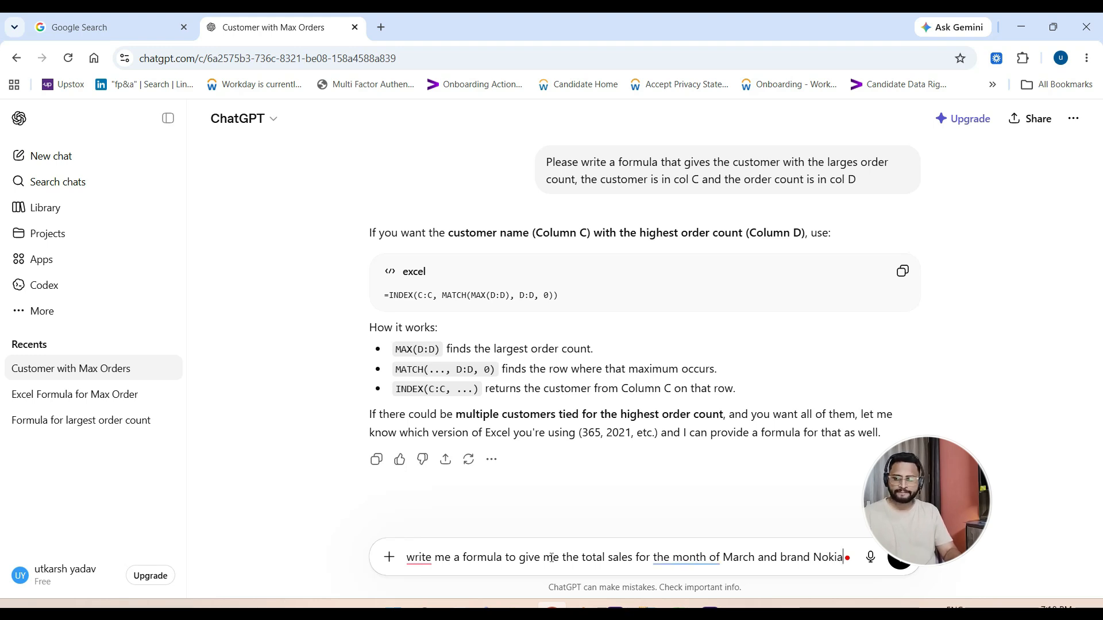
{"action": "type", "text": ".Months"}
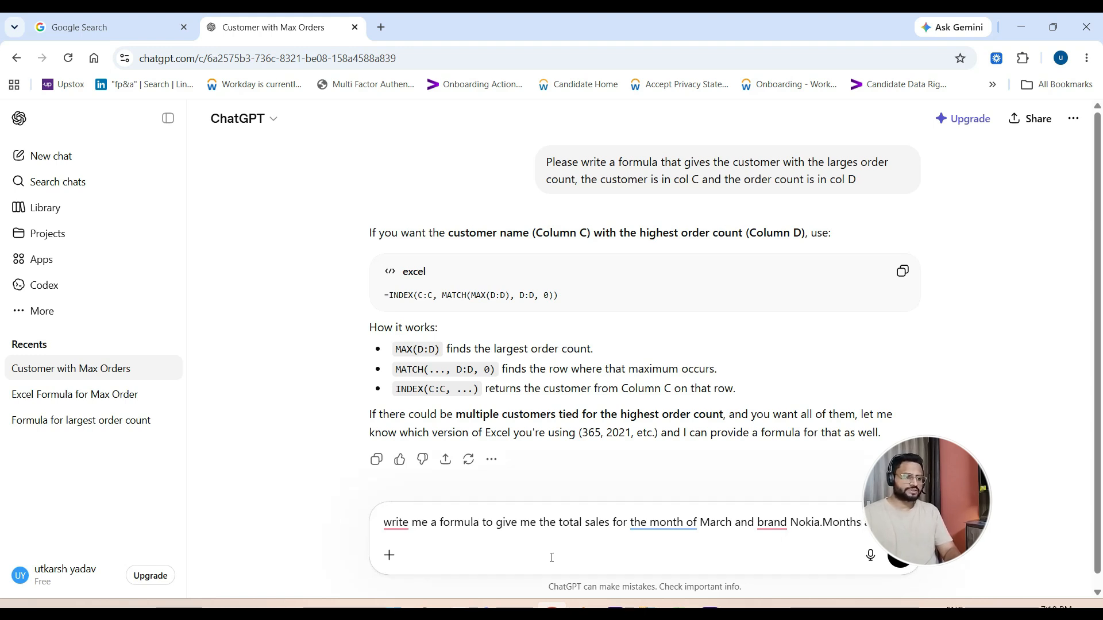
- Extend the prompt with "Months are in col B and brand are in col D"
{"action": "type", "text": "col"}
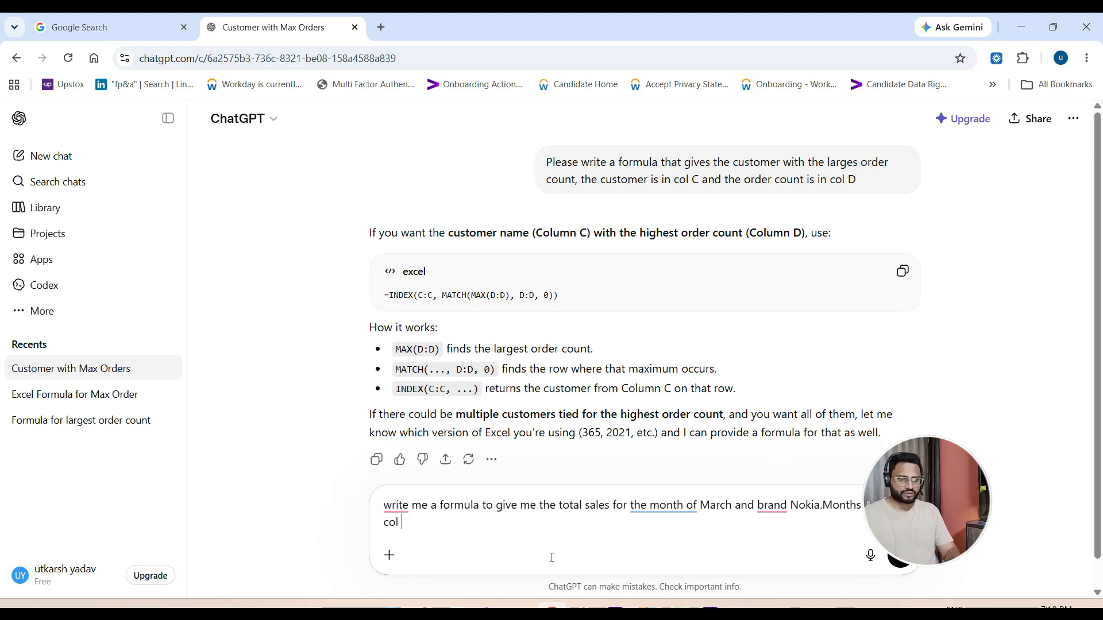
{"action": "type", "text": " B and "}
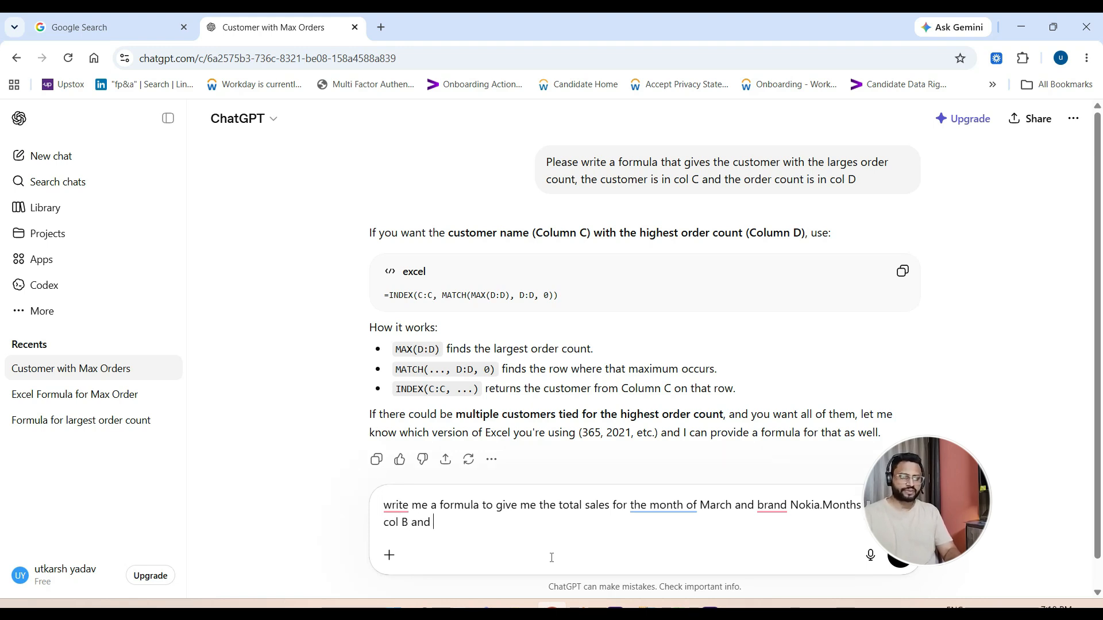
{"action": "type", "text": "brand"}
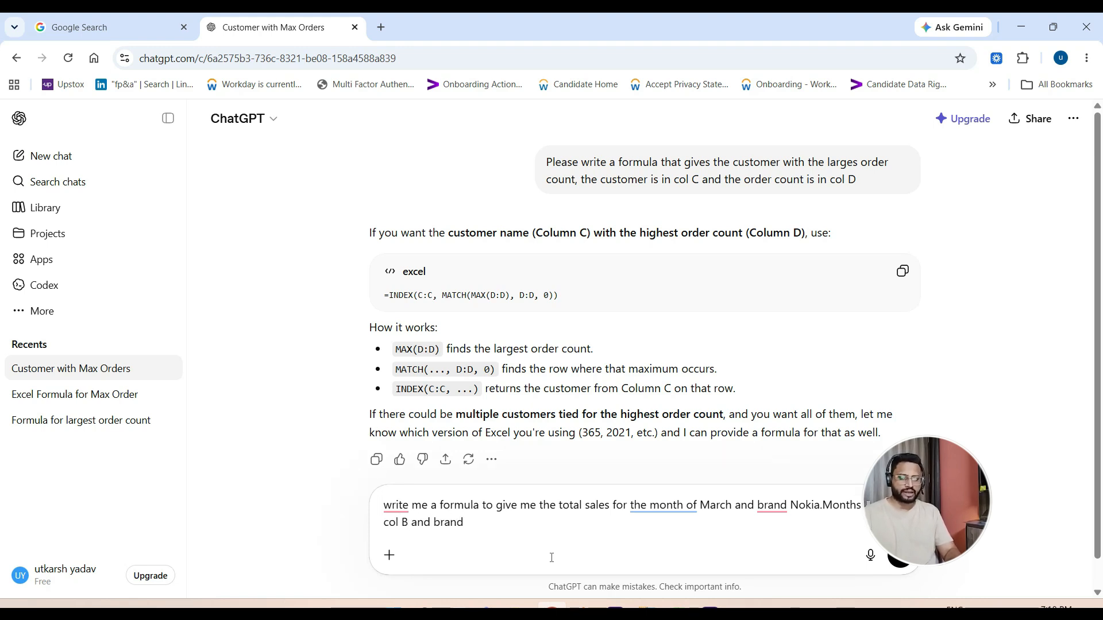
{"action": "type", "text": " are in c"}
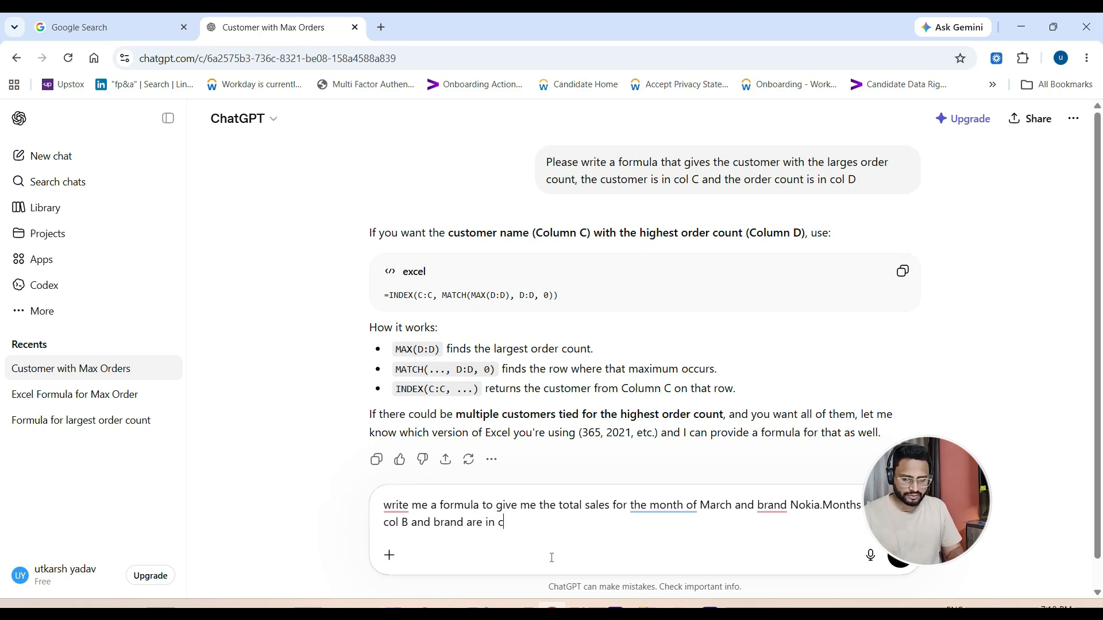
{"action": "type", "text": "ol D "}
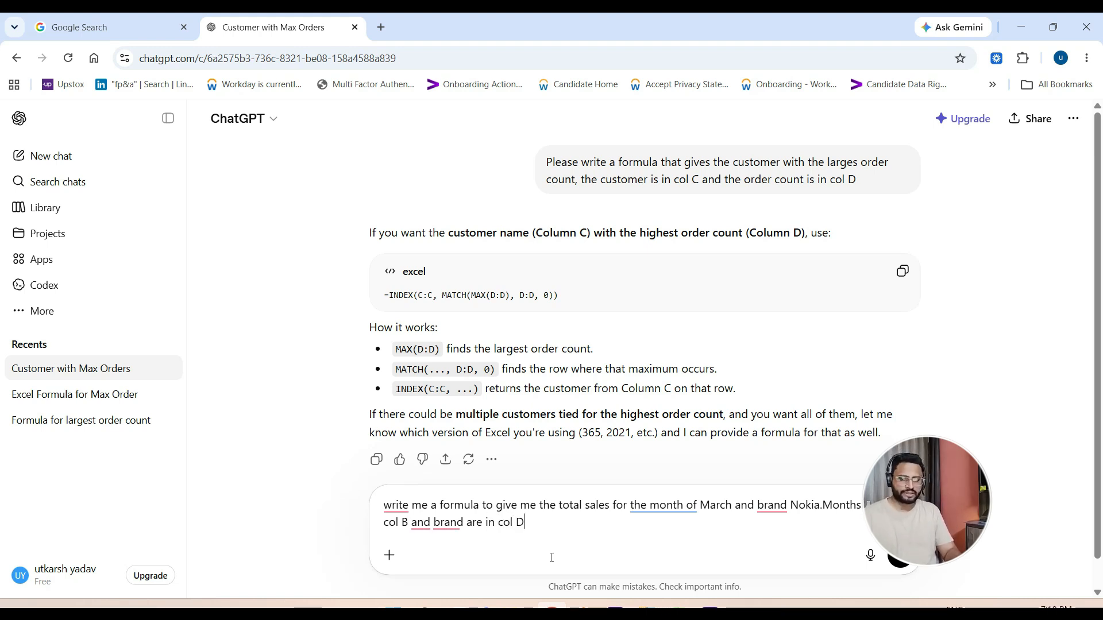
{"action": "type", "text": "and sal"}
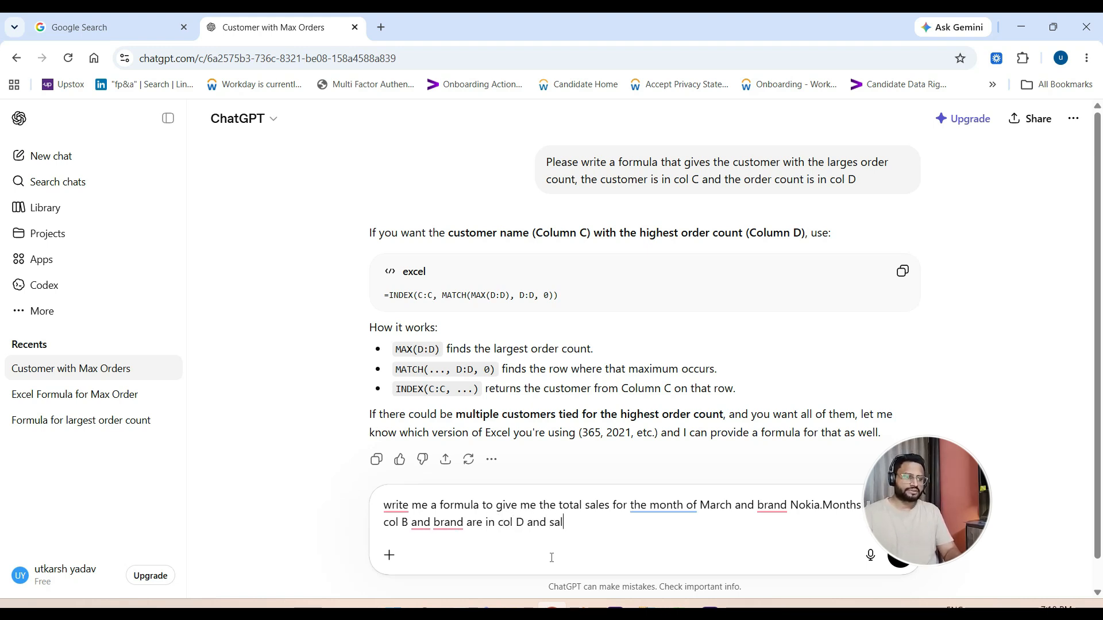
{"action": "type", "text": "es figures are in"}
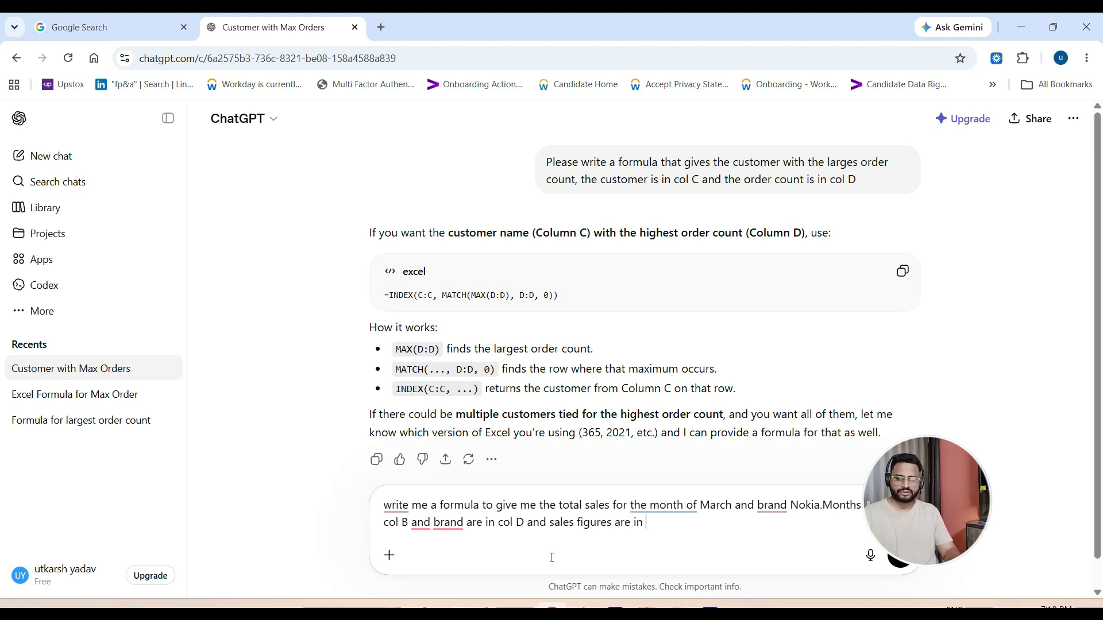
{"action": "type", "text": " col "}
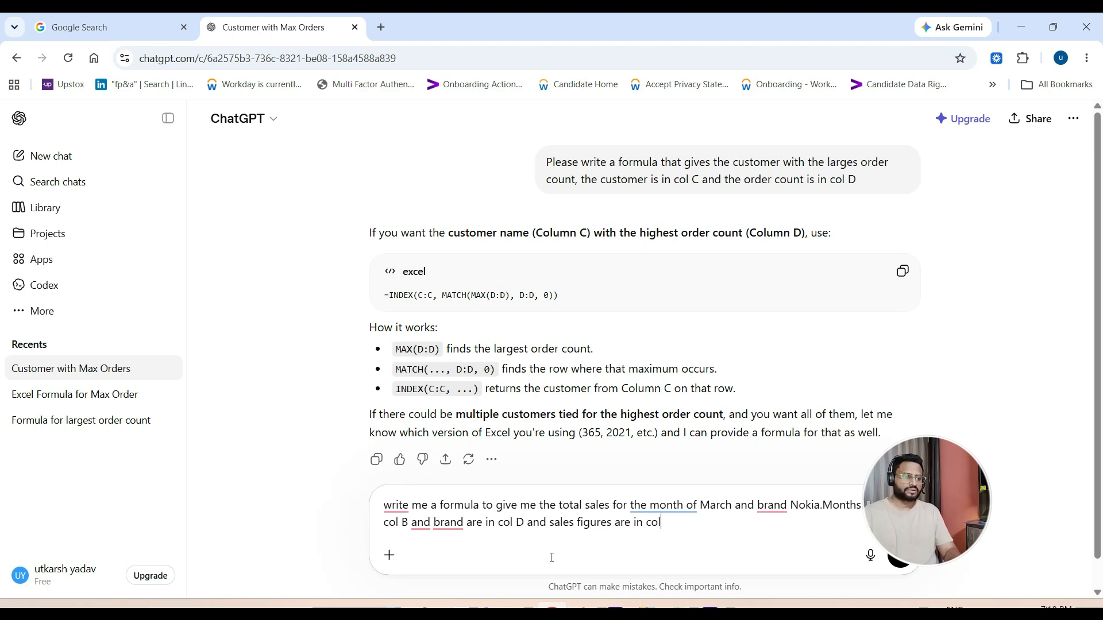
{"action": "type", "text": "F"}
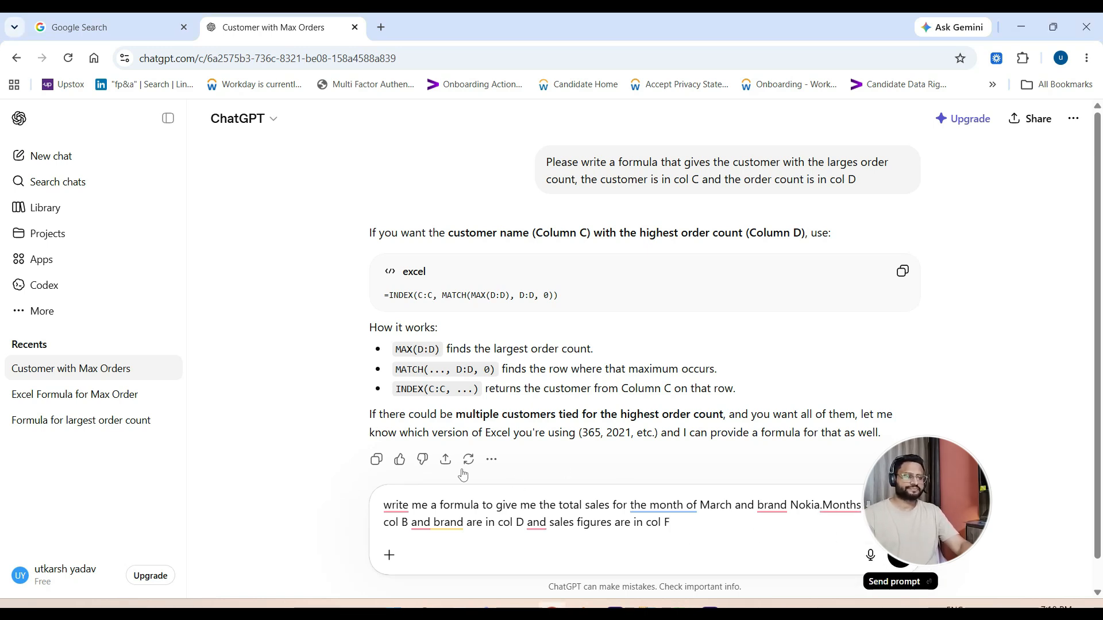
- Complete the prompt with "and sales figures are in col F" and send it to ChatGPT
{"action": "left_click", "coordinate": [899, 556]}
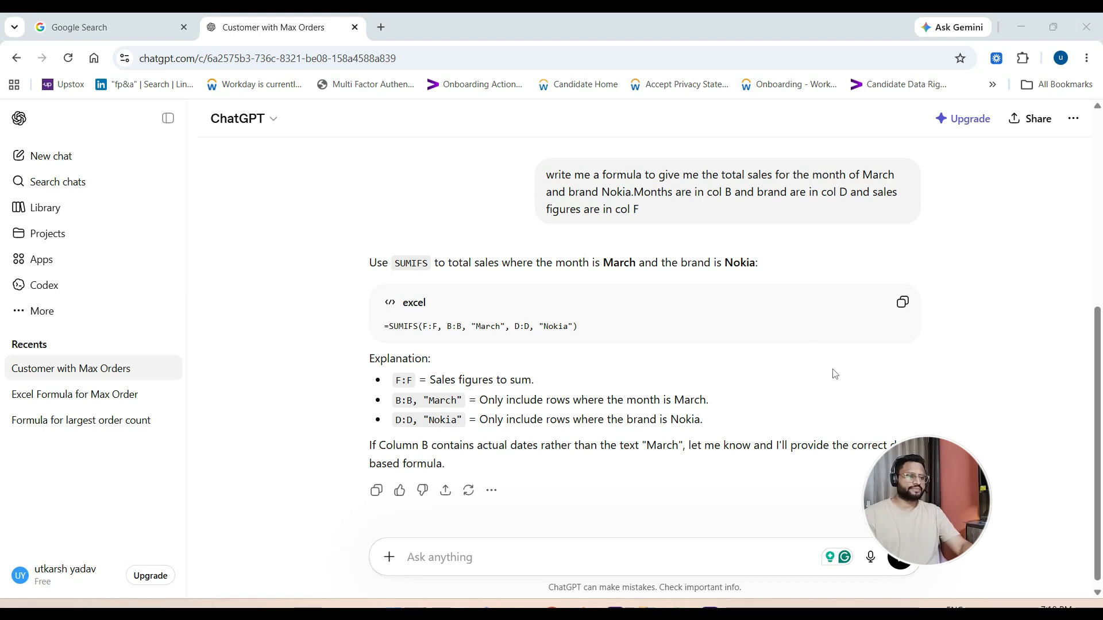
- Copy the generated SUMIFS formula, switch to Excel and paste it into cell C2 of the ChatGPT_2 sheet
{"action": "left_click", "coordinate": [904, 303]}
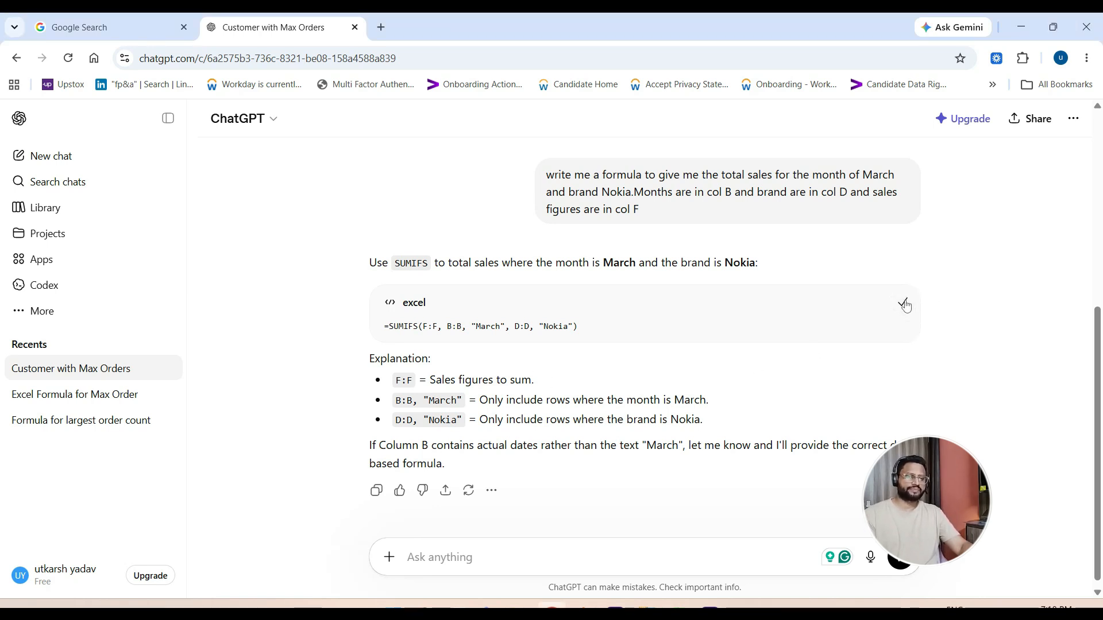
{"action": "key", "text": "alt+Tab"}
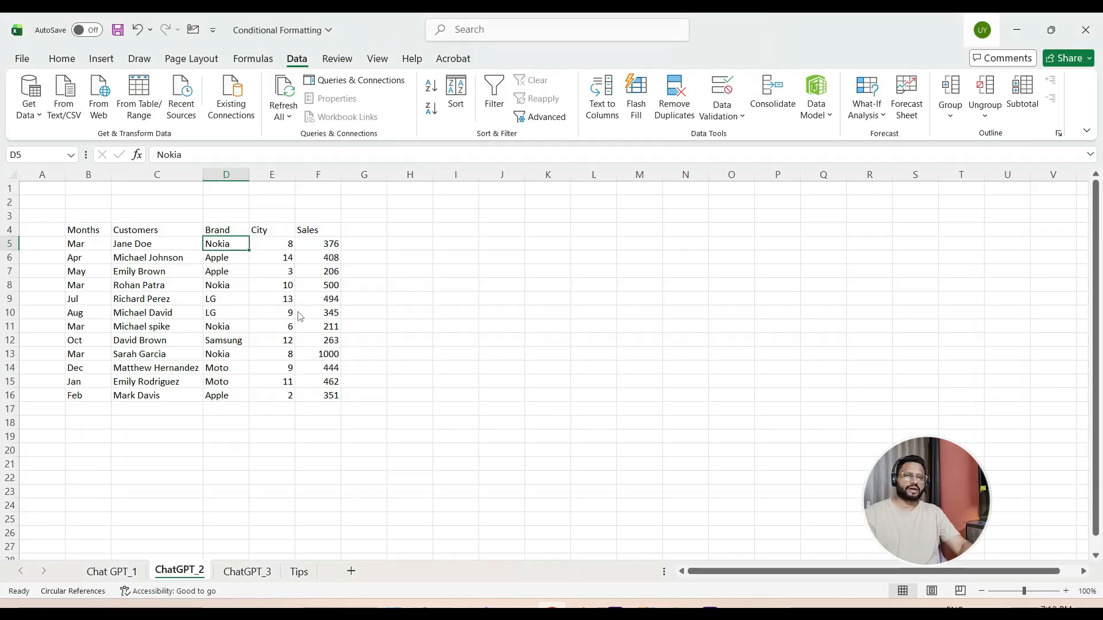
{"action": "left_click", "coordinate": [191, 203]}
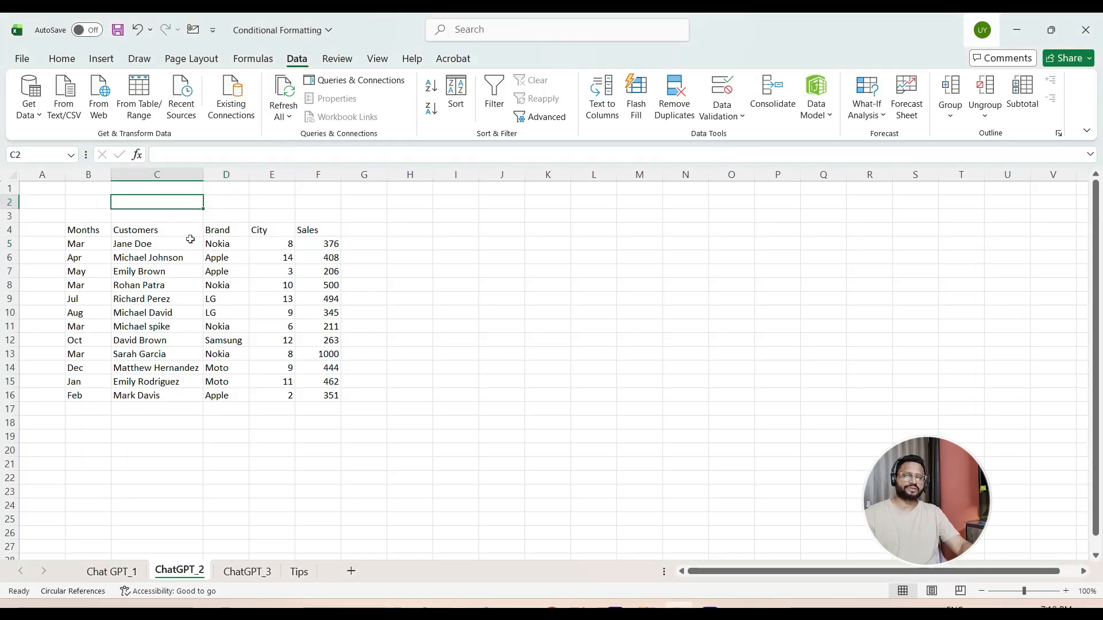
{"action": "key", "text": "ctrl+v"}
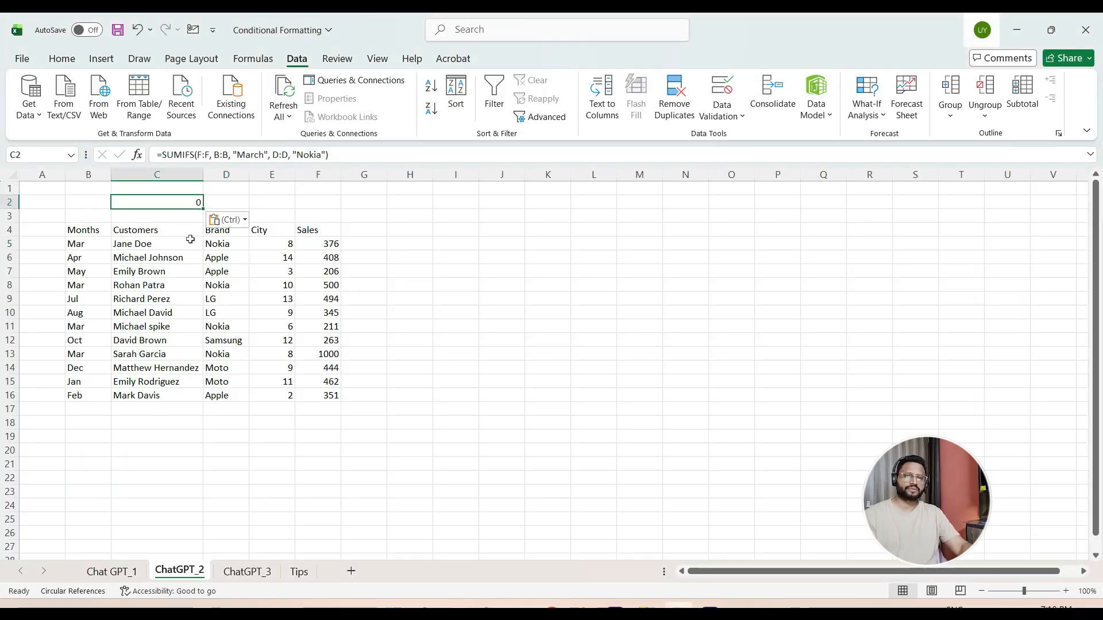
{"action": "left_click", "coordinate": [1018, 33]}
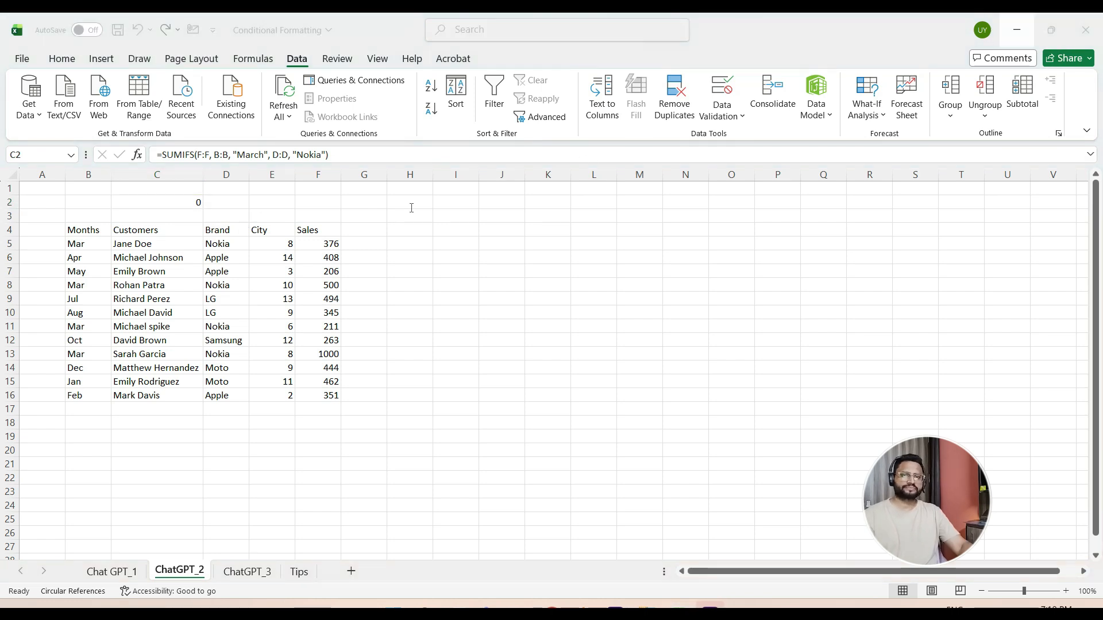
- Change the month criterion in the C2 formula to "Mar" so it matches the Months column entries
{"action": "left_click", "coordinate": [182, 207]}
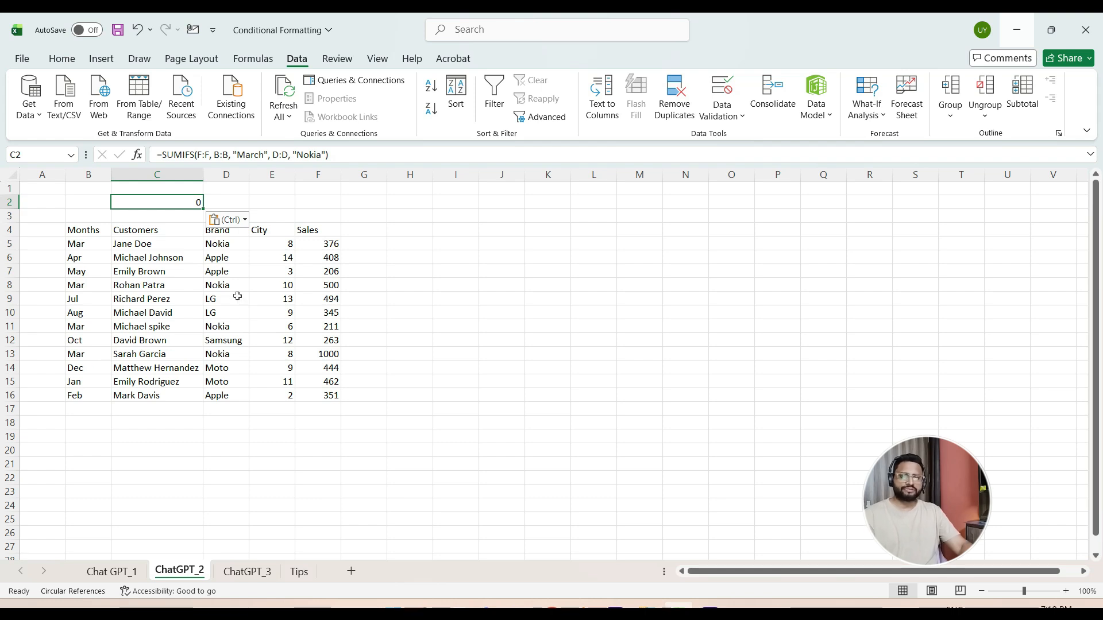
{"action": "left_click", "coordinate": [260, 154]}
{"action": "key", "text": "BackSpace"}
{"action": "key", "text": "BackSpace"}
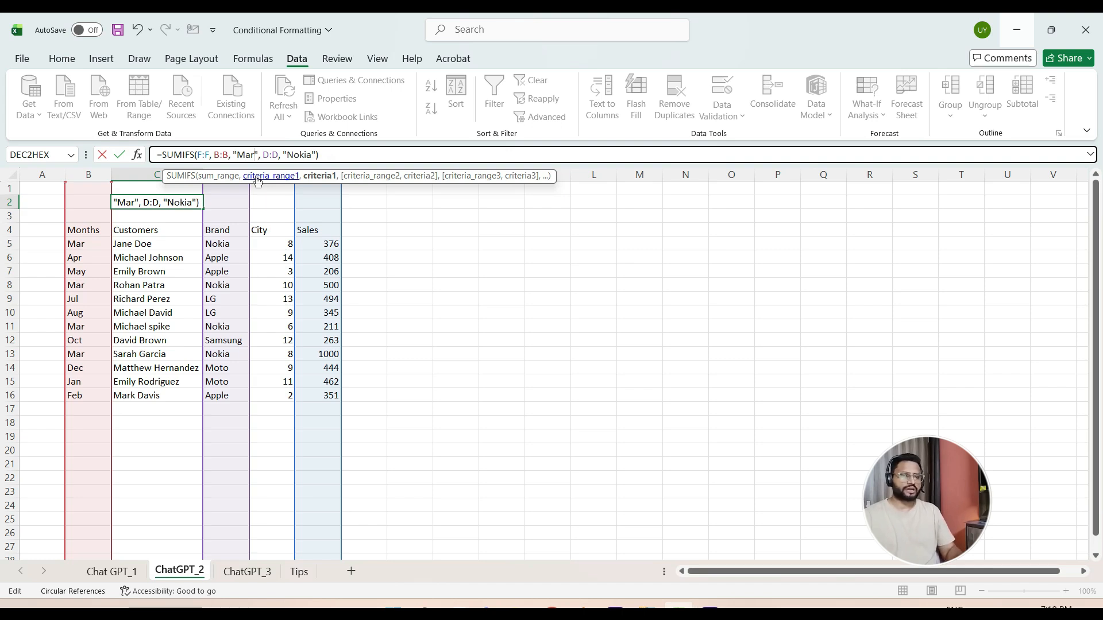
{"action": "key", "text": "ctrl+Return"}
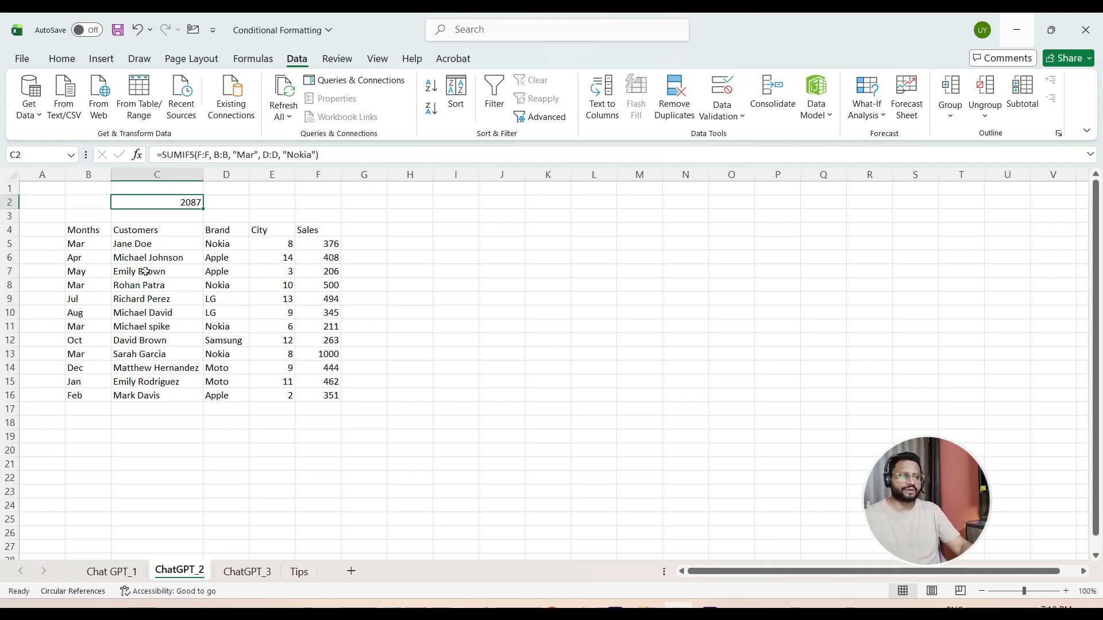
- Add filters to the table's header row and go to the Months header in B4
{"action": "left_click", "coordinate": [161, 230]}
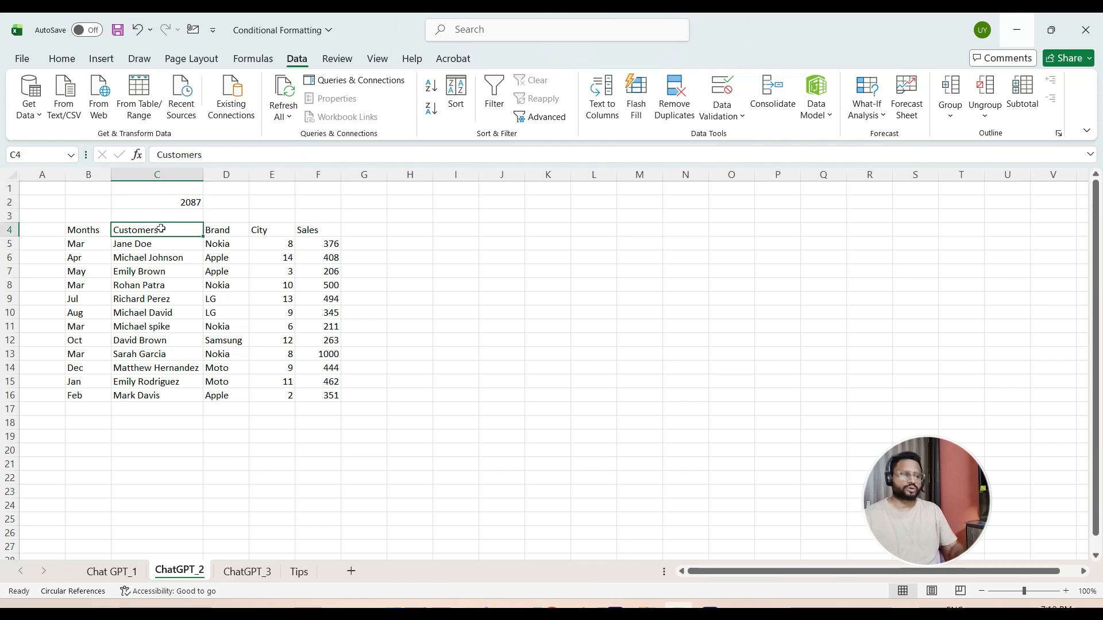
{"action": "key", "text": "Left"}
{"action": "key", "text": "Right"}
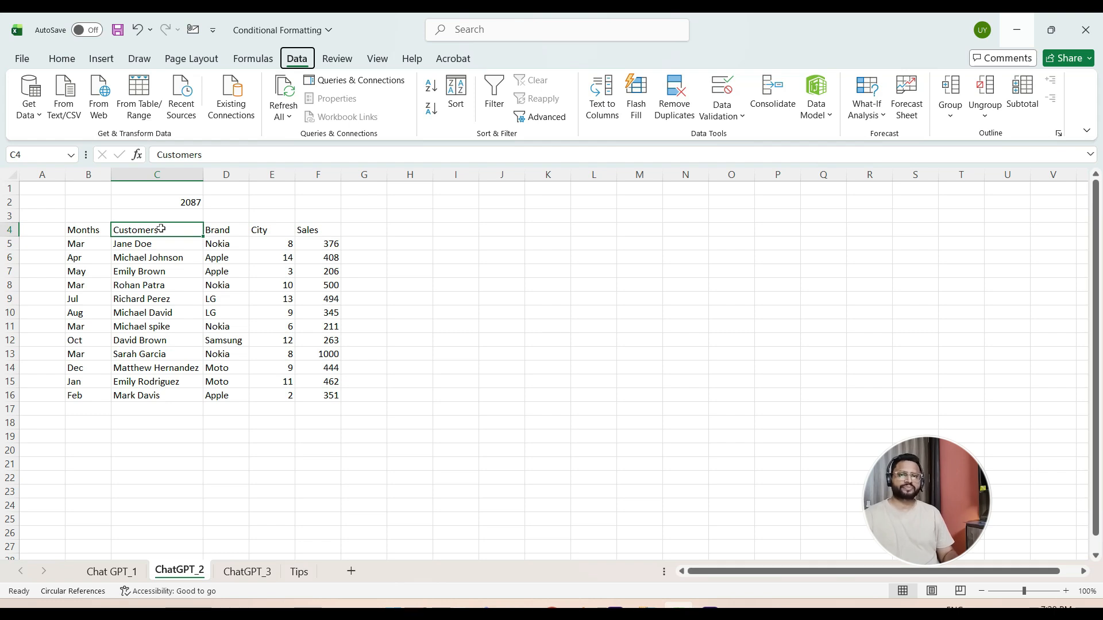
{"action": "key", "text": "ctrl+shift+l"}
{"action": "key", "text": "Down"}
{"action": "key", "text": "Up"}
{"action": "key", "text": "Left"}
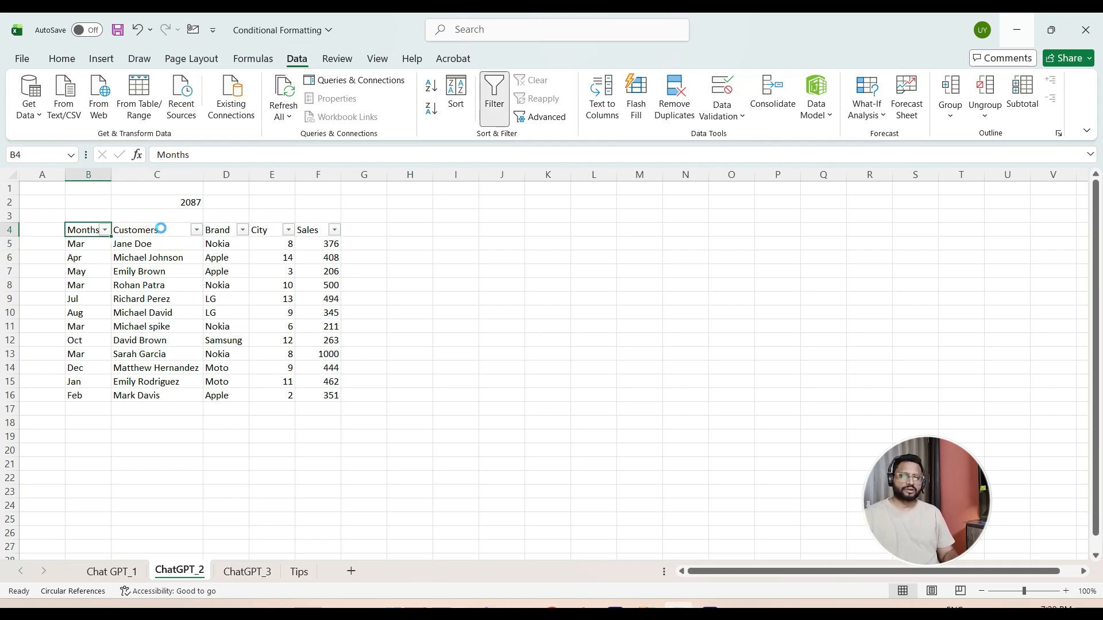
- Filter the Months column to show only Mar
{"action": "key", "text": "alt+Down"}
{"action": "key", "text": "Down"}
{"action": "key", "text": "Down"}
{"action": "key", "text": "Down"}
{"action": "key", "text": "Down"}
{"action": "key", "text": "Down"}
{"action": "key", "text": "Down"}
{"action": "key", "text": "Down"}
{"action": "key", "text": "Down"}
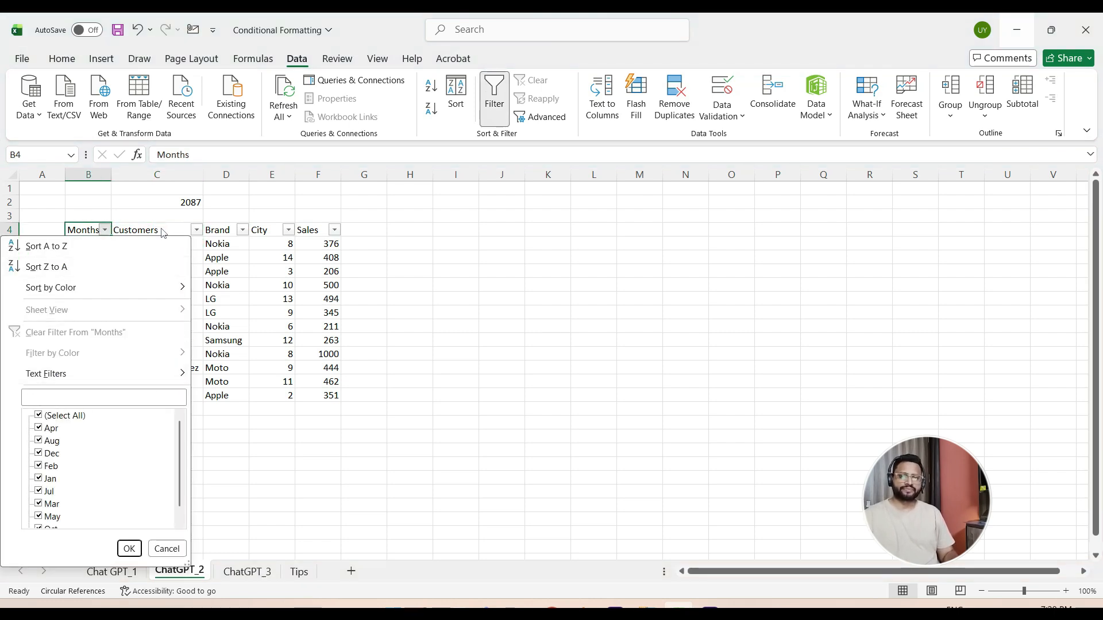
{"action": "key", "text": "space"}
{"action": "key", "text": "Down"}
{"action": "key", "text": "Down"}
{"action": "key", "text": "Down"}
{"action": "key", "text": "Down"}
{"action": "key", "text": "Down"}
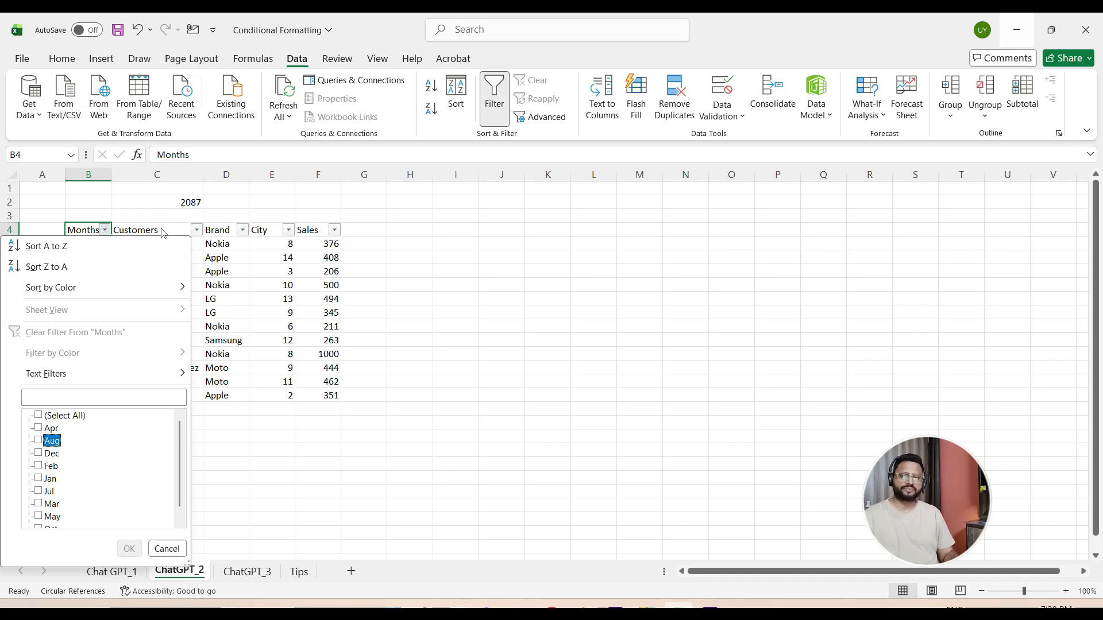
{"action": "key", "text": "Down"}
{"action": "key", "text": "Down"}
{"action": "key", "text": "space"}
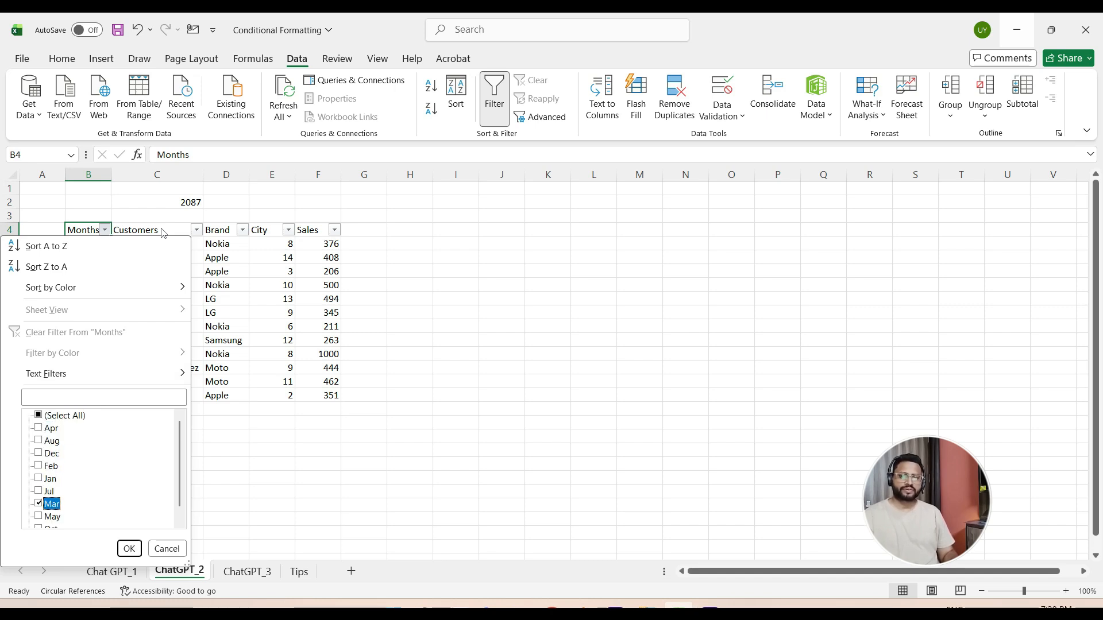
{"action": "key", "text": "Return"}
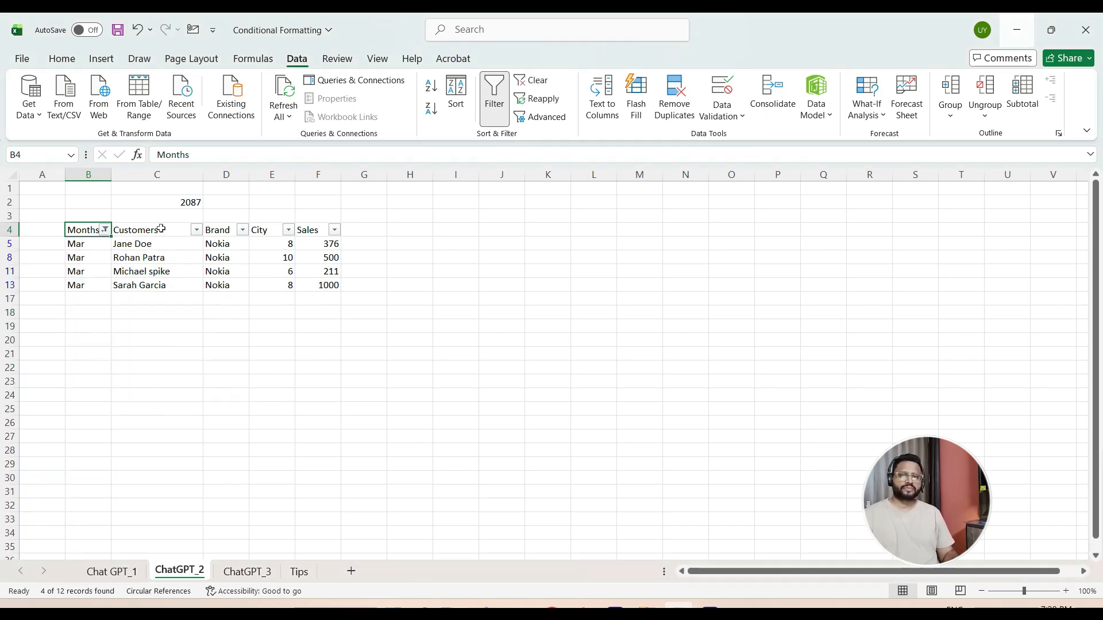
- Check the brands in the filtered rows and select the visible Sales values in column F to examine their sum
{"action": "key", "text": "Right"}
{"action": "key", "text": "Right"}
{"action": "key", "text": "Down"}
{"action": "key", "text": "Down"}
{"action": "key", "text": "Up"}
{"action": "key", "text": "Up"}
{"action": "key", "text": "Right"}
{"action": "key", "text": "Right"}
{"action": "key", "text": "Down"}
{"action": "key", "text": "ctrl+shift+Down"}
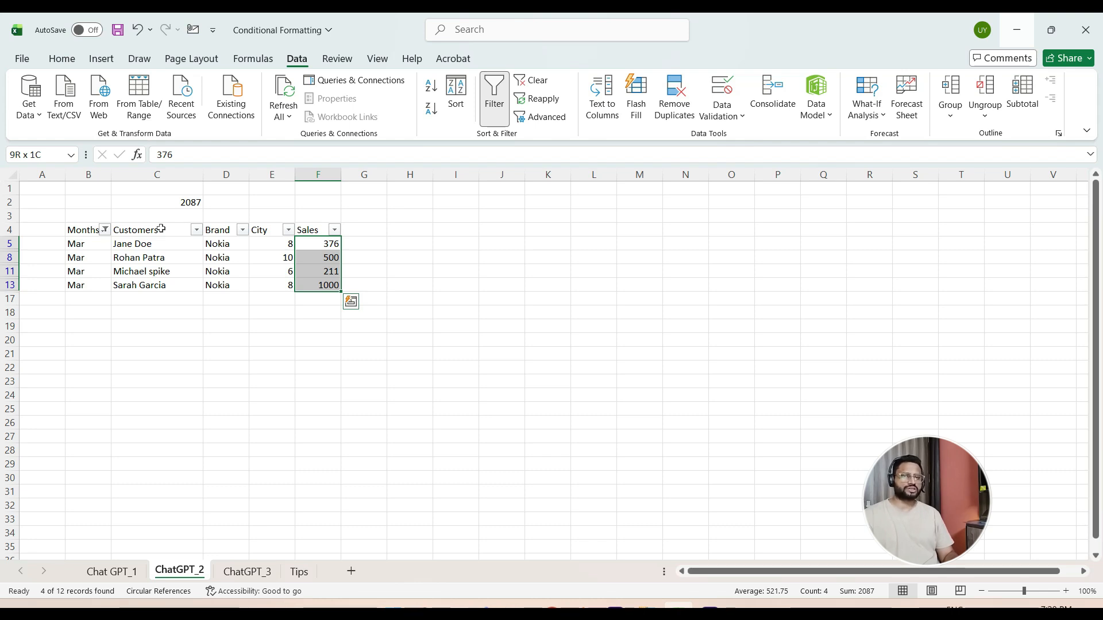
- Remove the filters from the table to bring back all rows
{"action": "key", "text": "Left"}
{"action": "key", "text": "Left"}
{"action": "key", "text": "Left"}
{"action": "key", "text": "Up"}
{"action": "key", "text": "Right"}
{"action": "key", "text": "Right"}
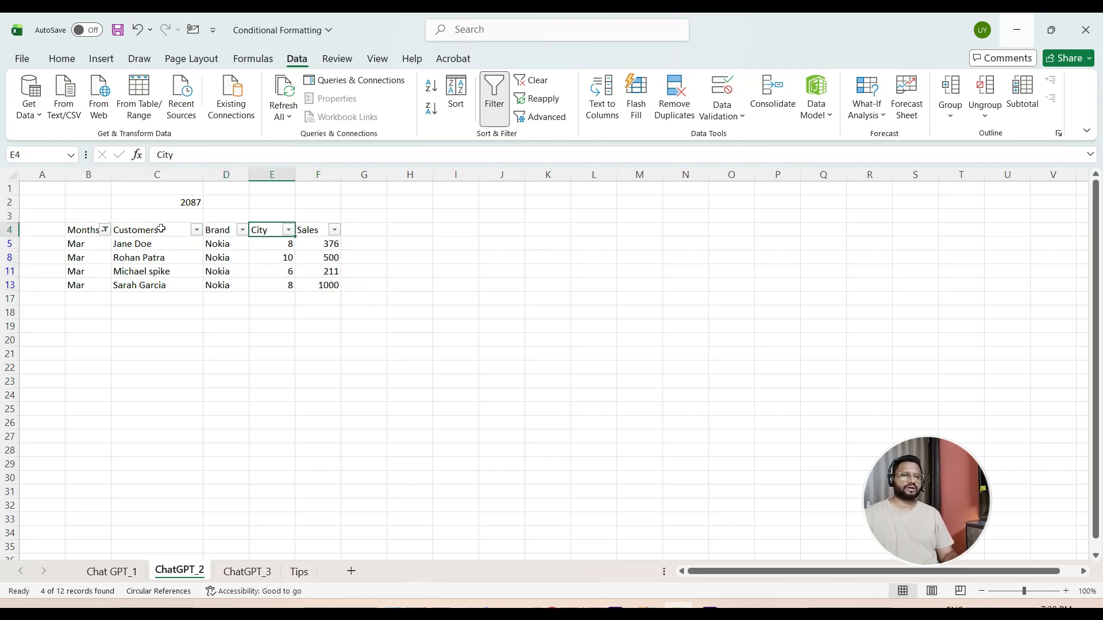
{"action": "key", "text": "Right"}
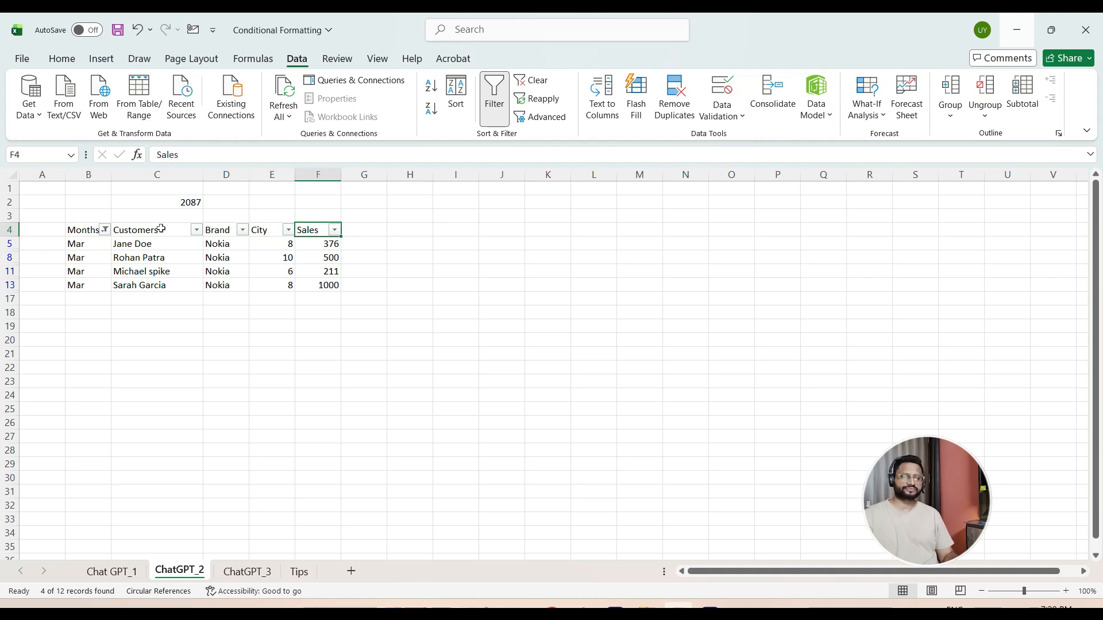
{"action": "key", "text": "ctrl+shift+l"}
{"action": "key", "text": "Down"}
{"action": "key", "text": "Left"}
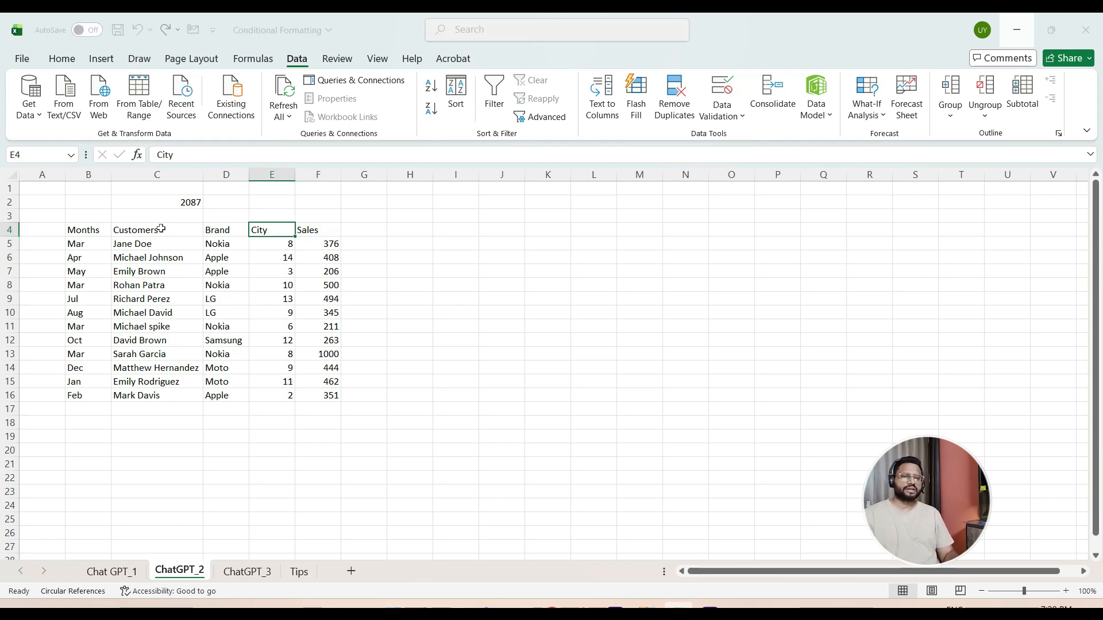
{"action": "key", "text": "alt+Tab"}
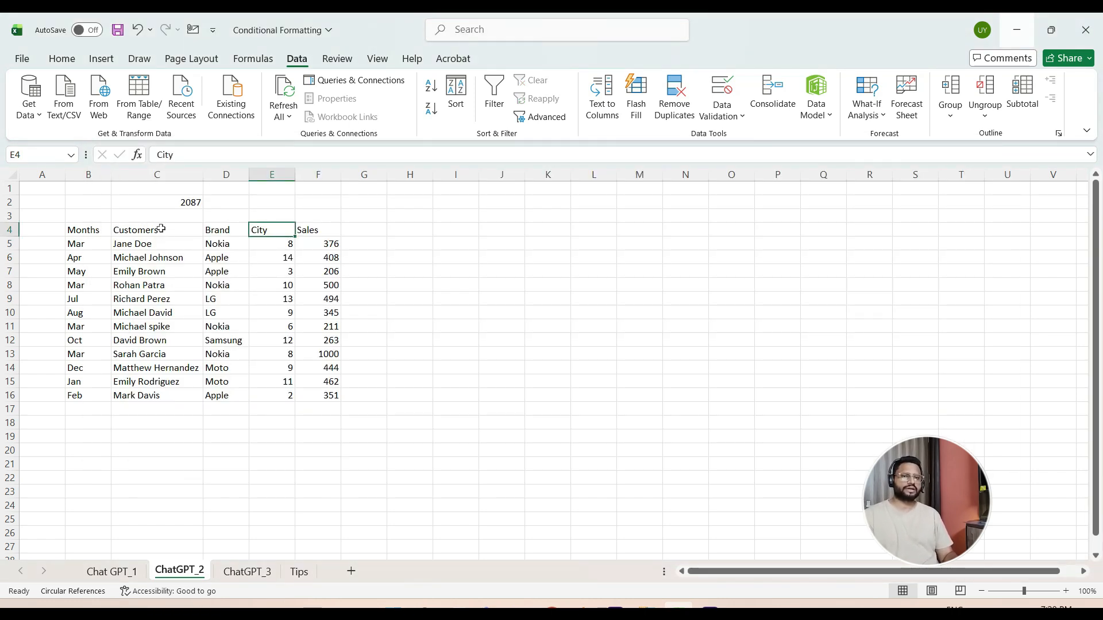
{"action": "key", "text": "Left"}
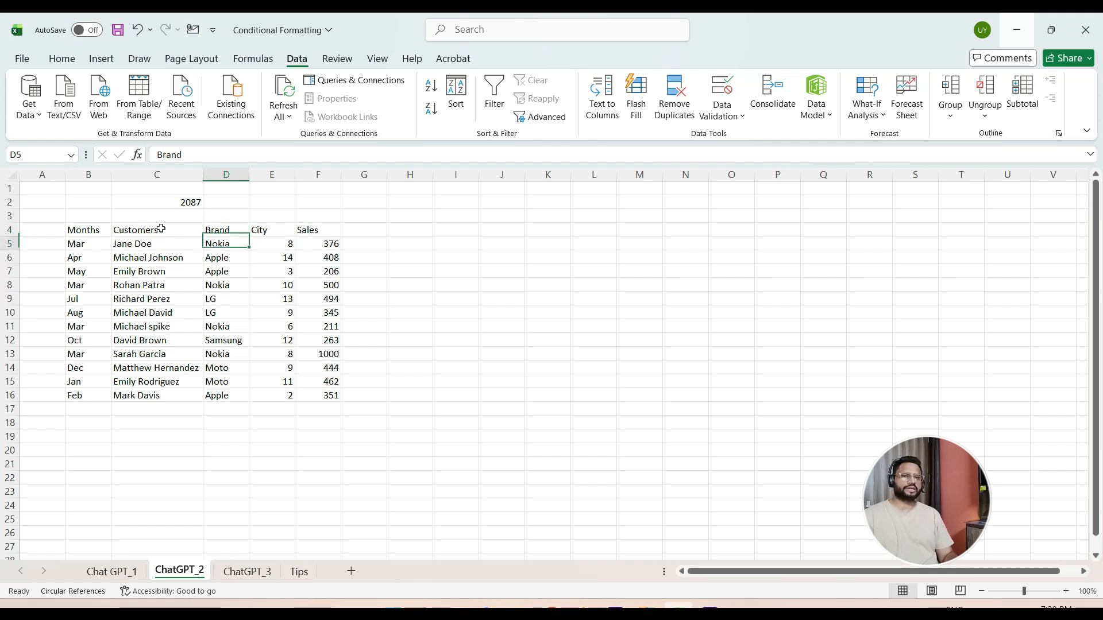
{"action": "key", "text": "Up"}
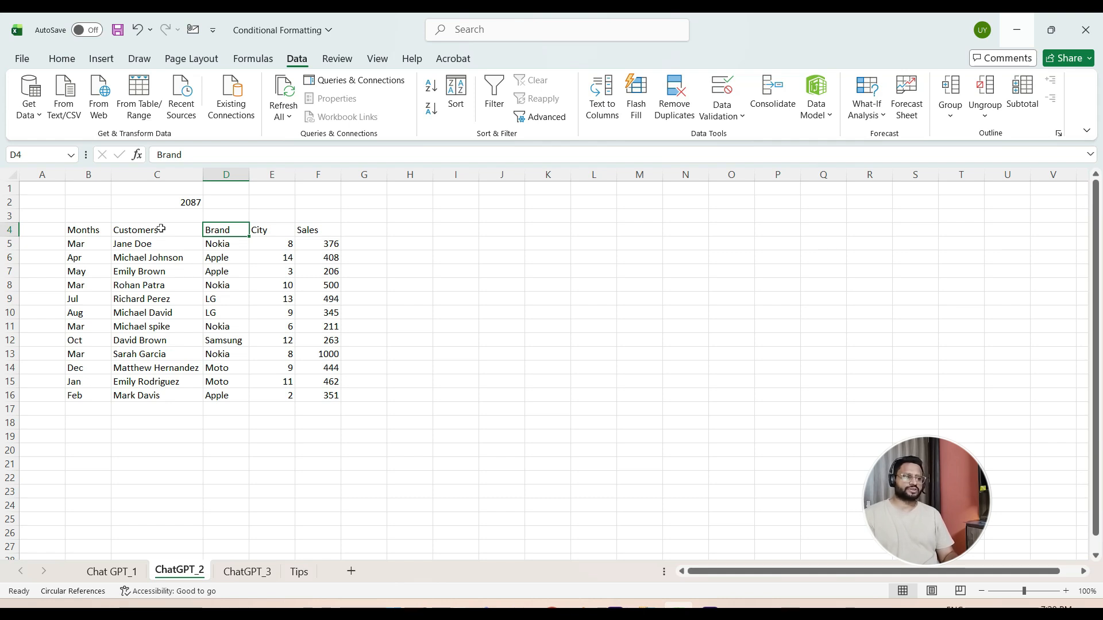
{"action": "key", "text": "Left"}
{"action": "key", "text": "Left"}
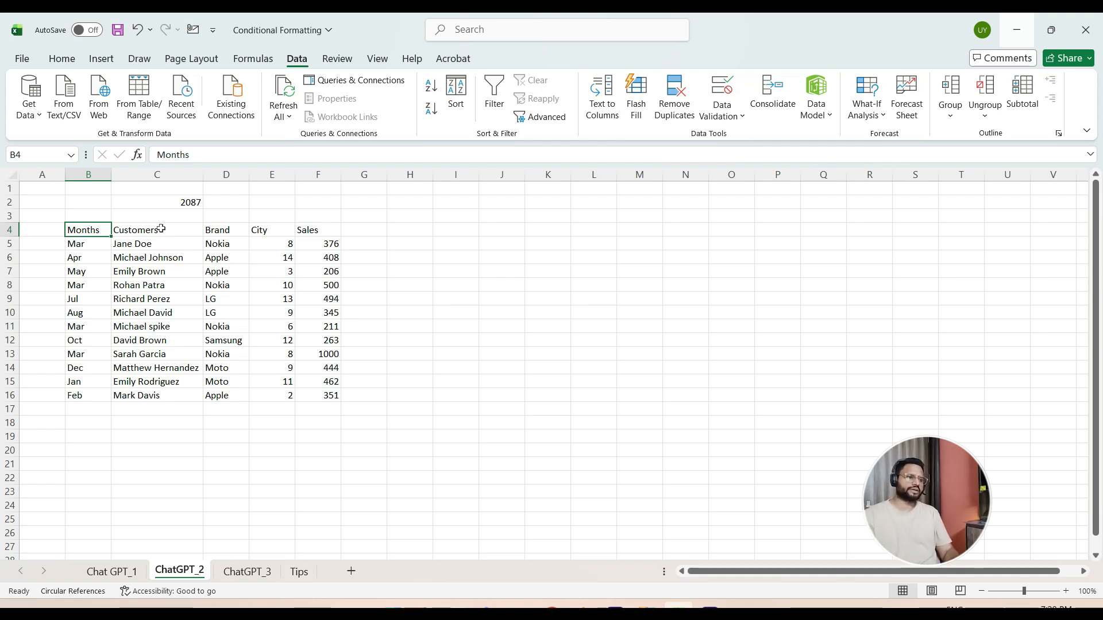
- Switch to ChatGPT and begin a new prompt with "Can you also give me a formula to give the customer name"
{"action": "key", "text": "alt+Tab"}
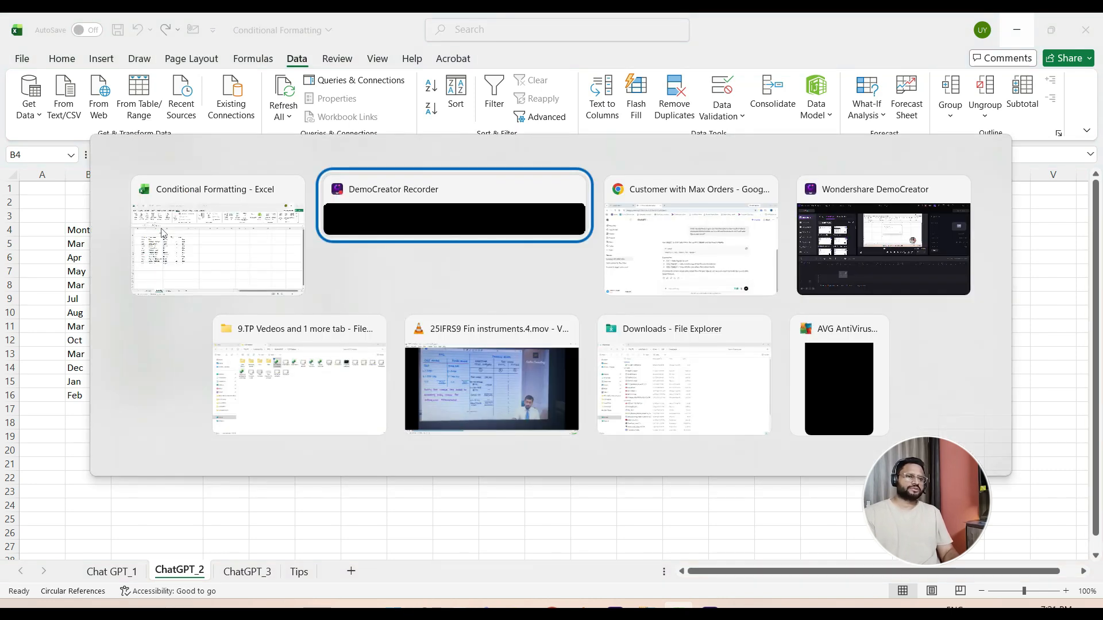
{"action": "key", "text": "alt+Tab"}
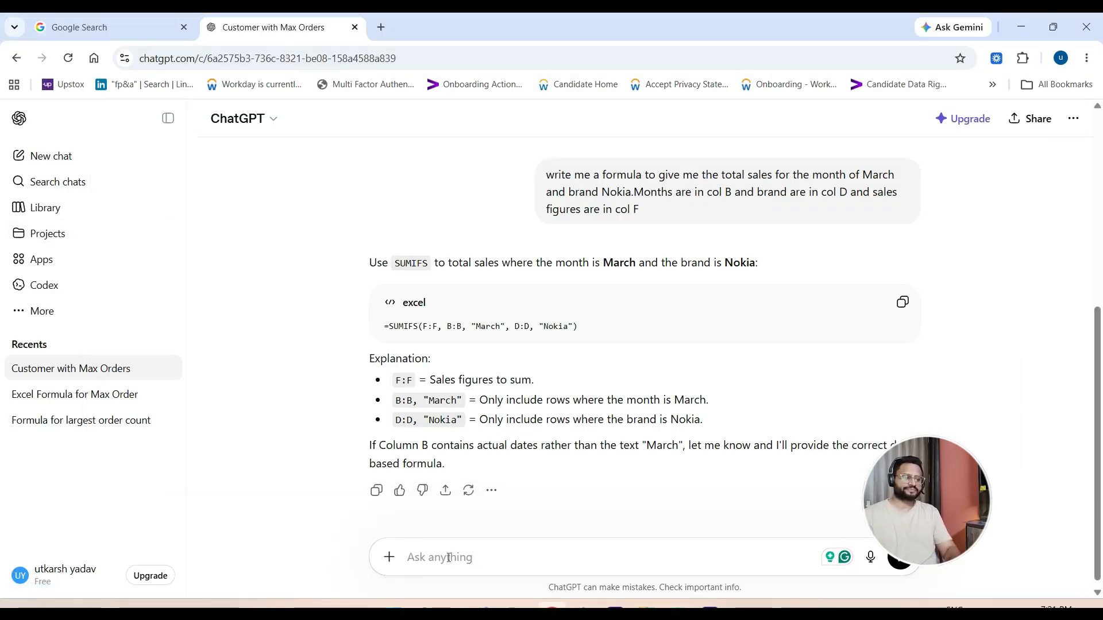
{"action": "type", "text": "Can you also give me a "}
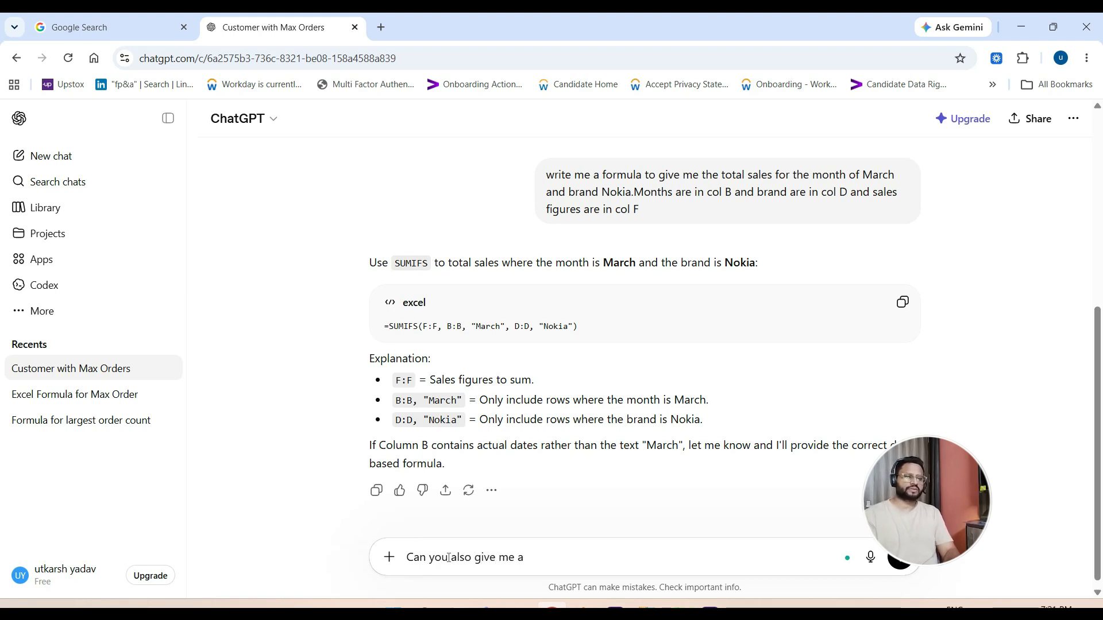
{"action": "type", "text": "formula to"}
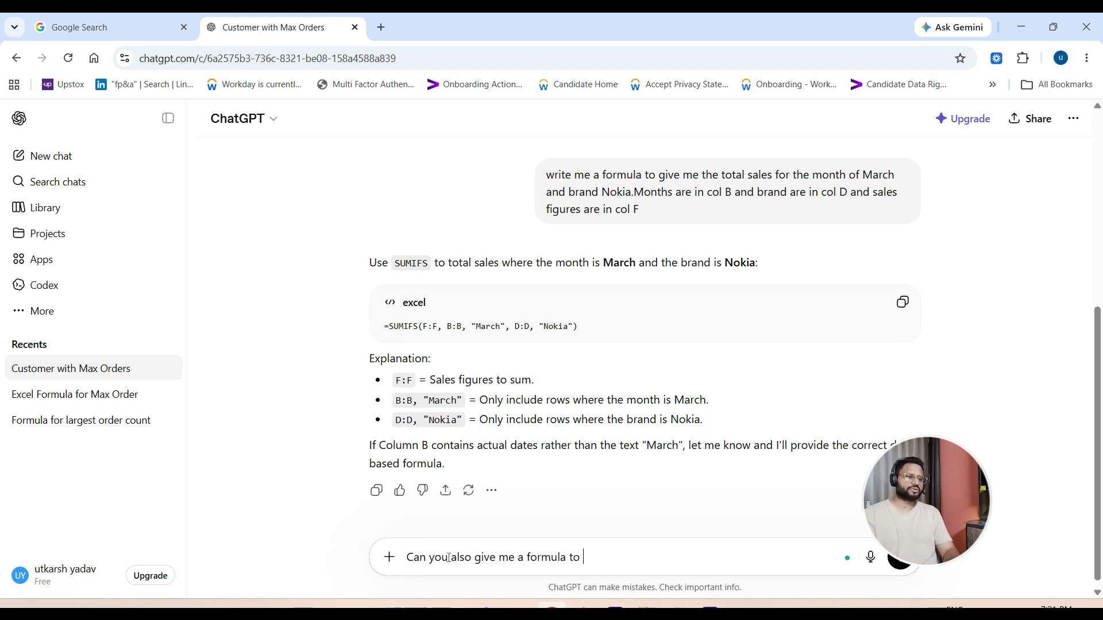
{"action": "type", "text": " give the customer"}
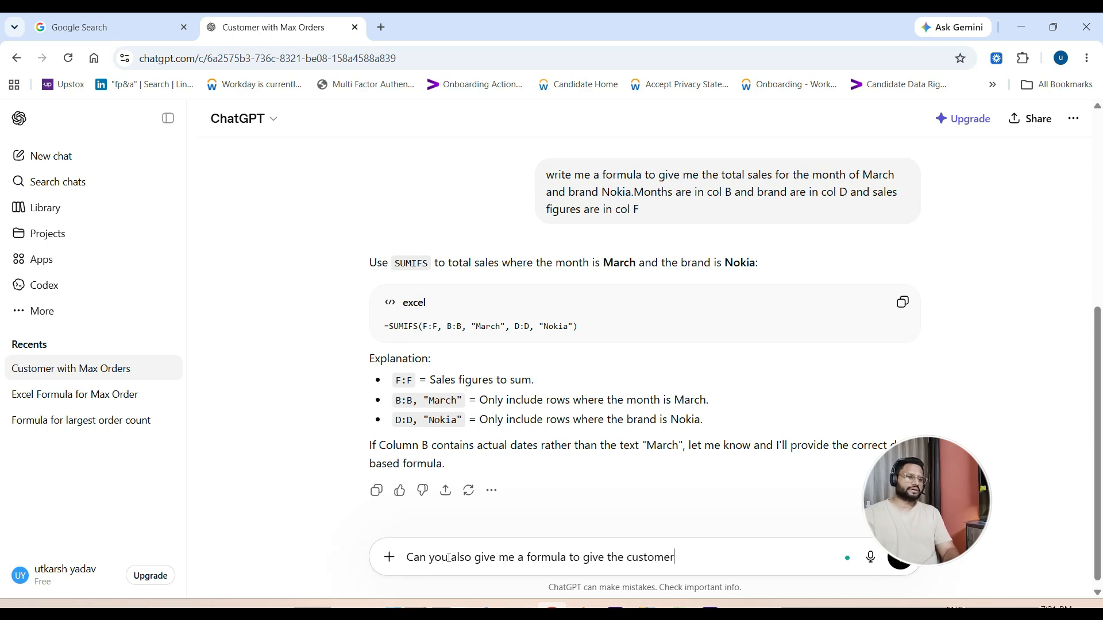
{"action": "type", "text": " name "}
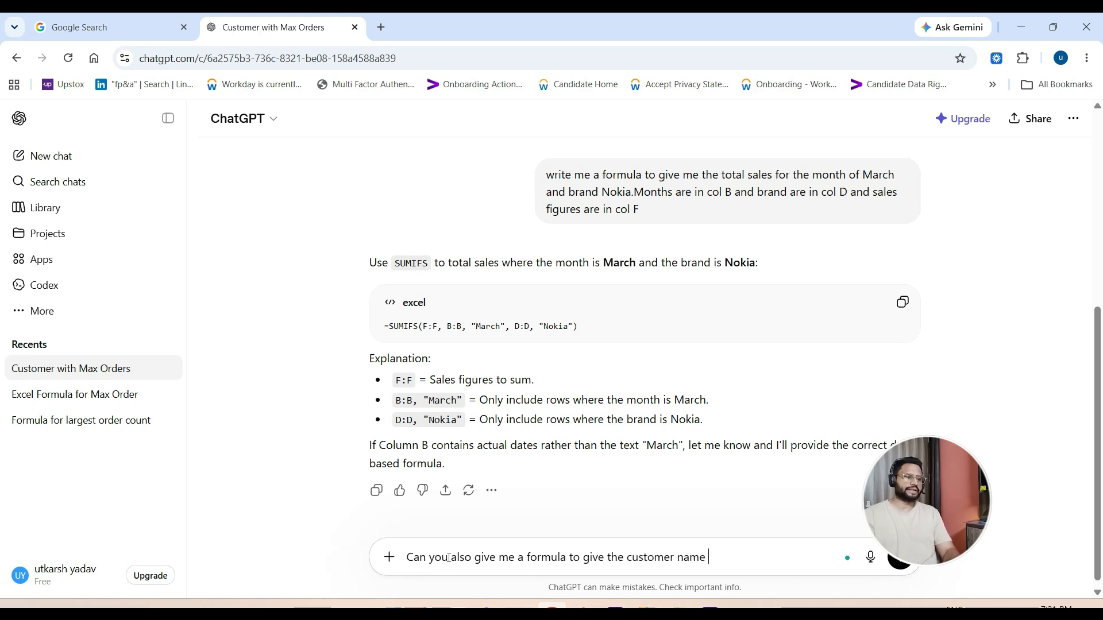
{"action": "type", "text": "for the a"}
- Continue the prompt with "for the largest sales for month mar and brand Nokia."
{"action": "key", "text": "BackSpace"}
{"action": "type", "text": "bo"}
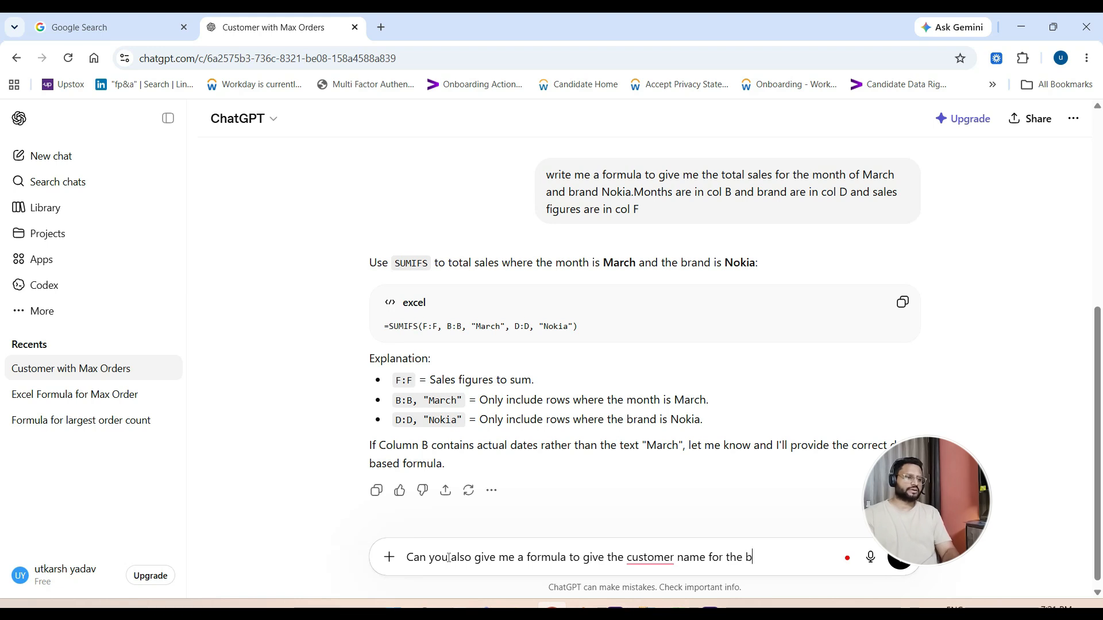
{"action": "key", "text": "BackSpace"}
{"action": "key", "text": "BackSpace"}
{"action": "type", "text": "ad"}
{"action": "key", "text": "BackSpace"}
{"action": "key", "text": "BackSpace"}
{"action": "type", "text": "larg"}
{"action": "type", "text": "est"}
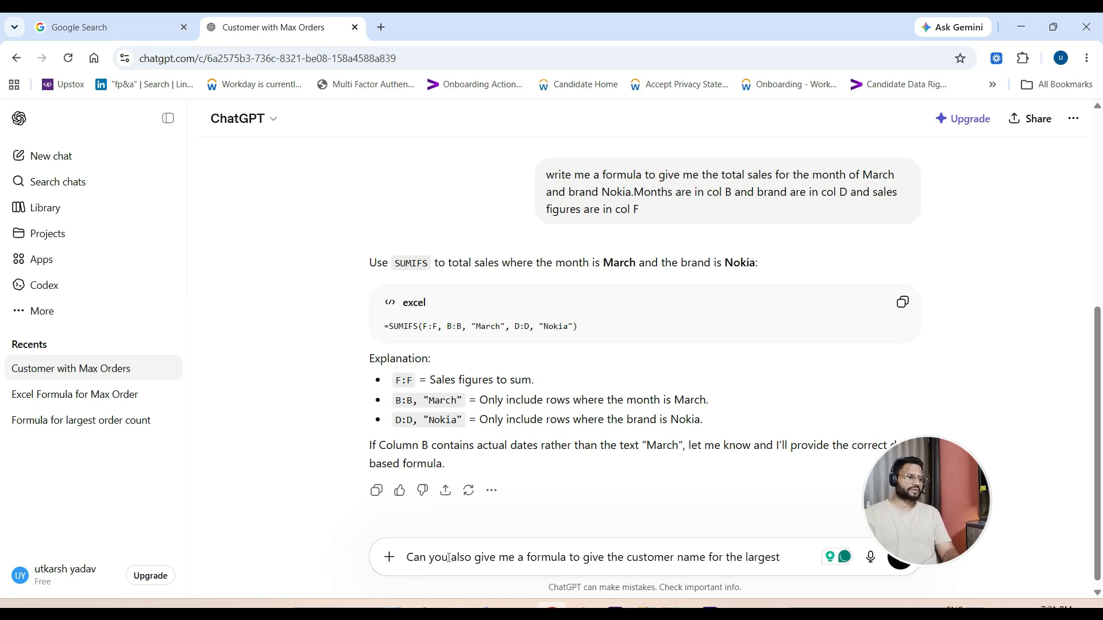
{"action": "type", "text": "sales "}
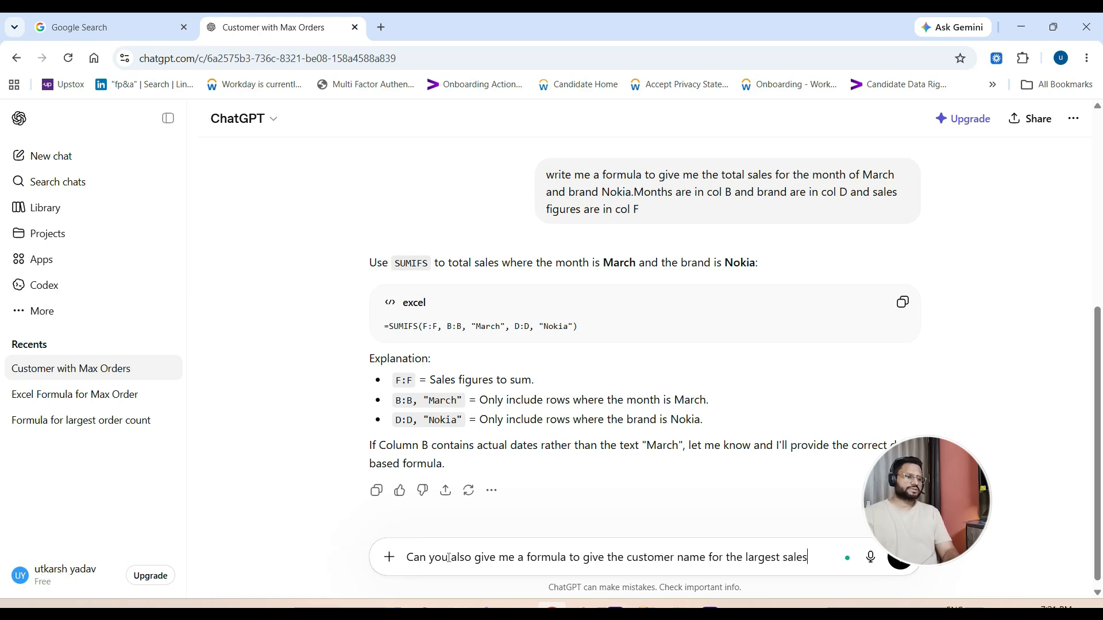
{"action": "type", "text": "for month"}
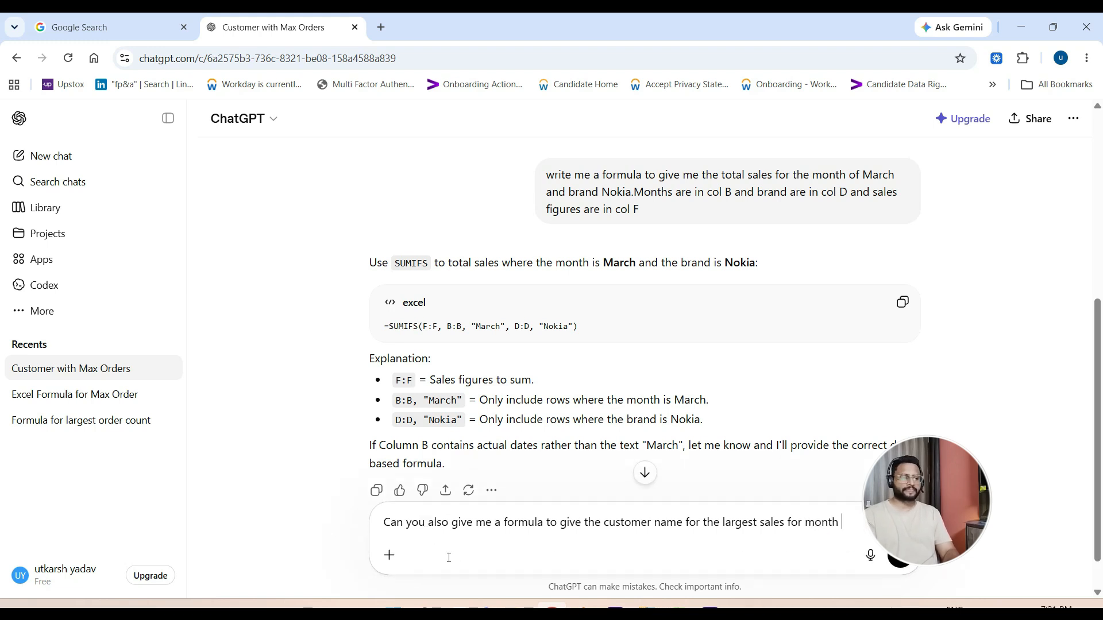
{"action": "type", "text": " mar an"}
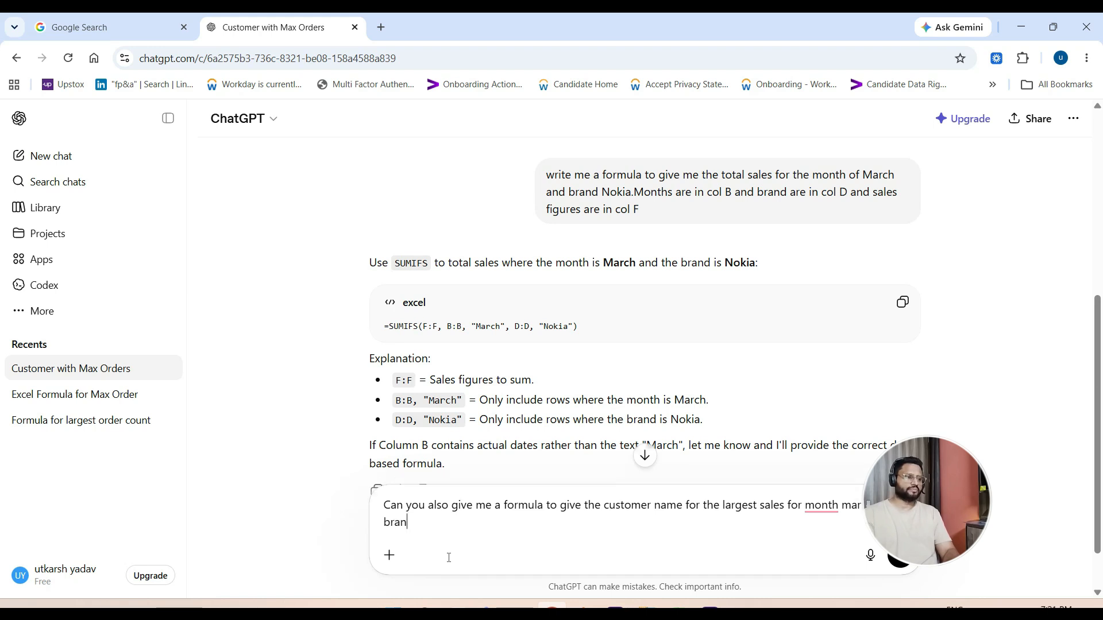
{"action": "type", "text": "d brand Noki"}
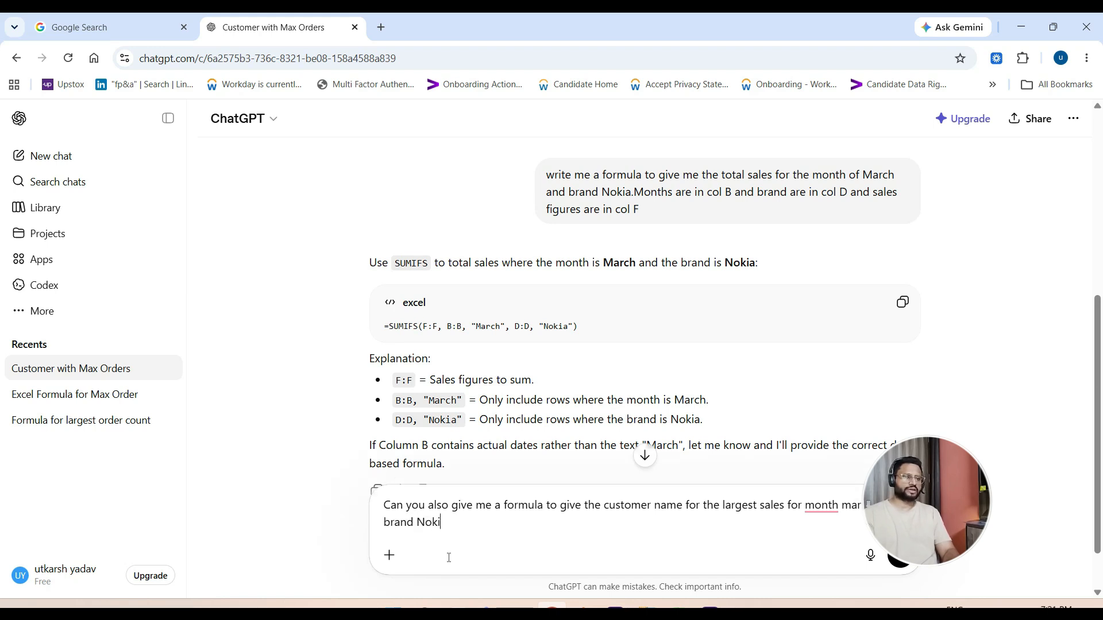
{"action": "type", "text": "a. cust"}
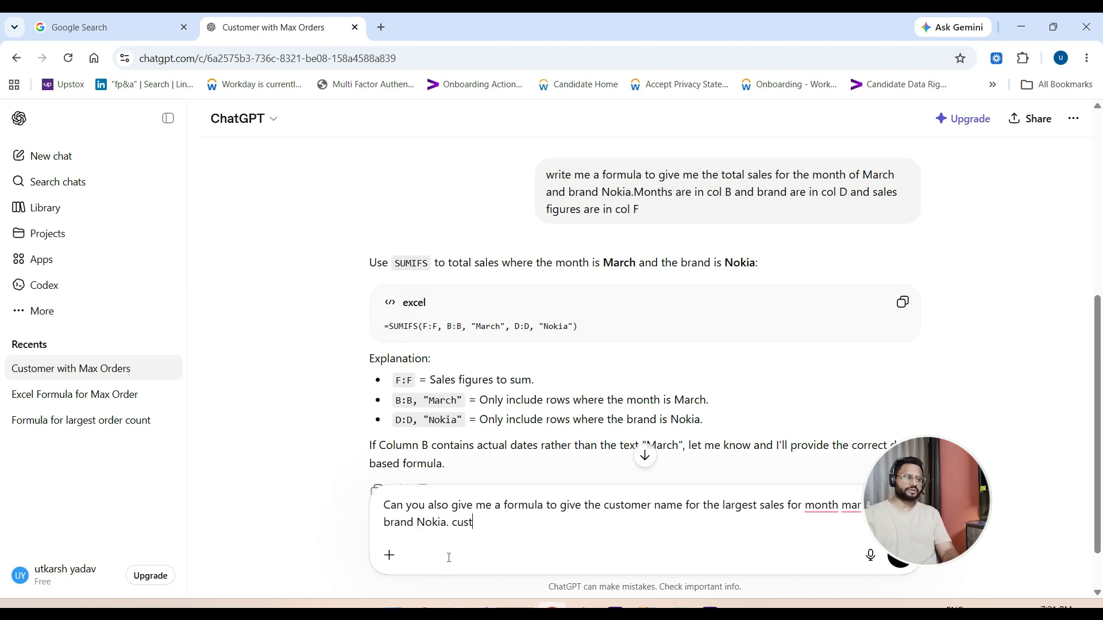
{"action": "type", "text": "omer n"}
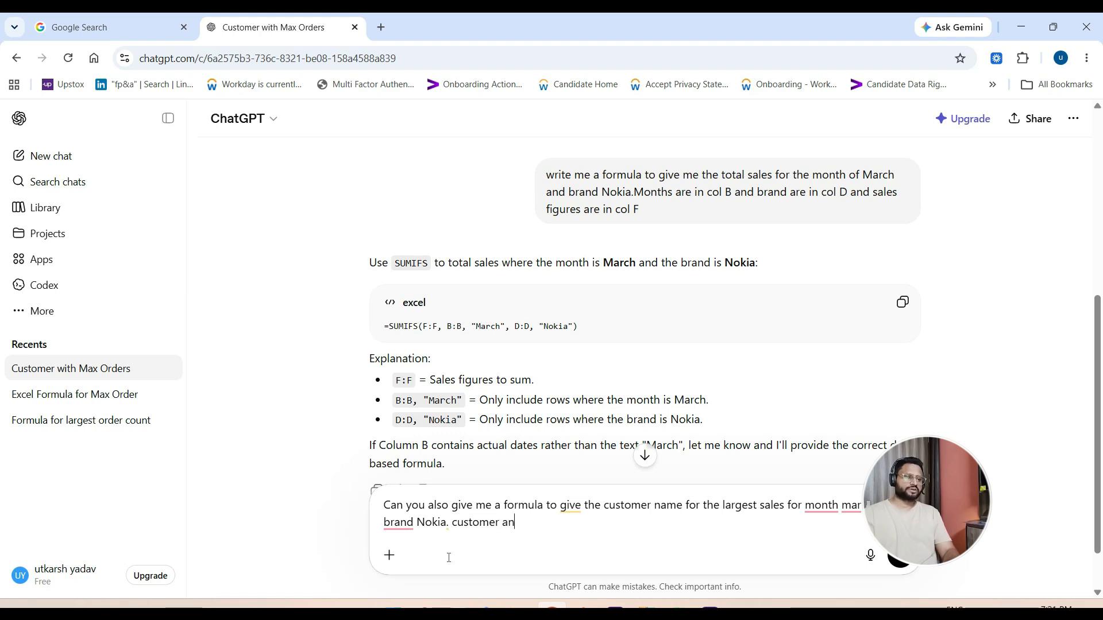
{"action": "type", "text": "ames are in col"}
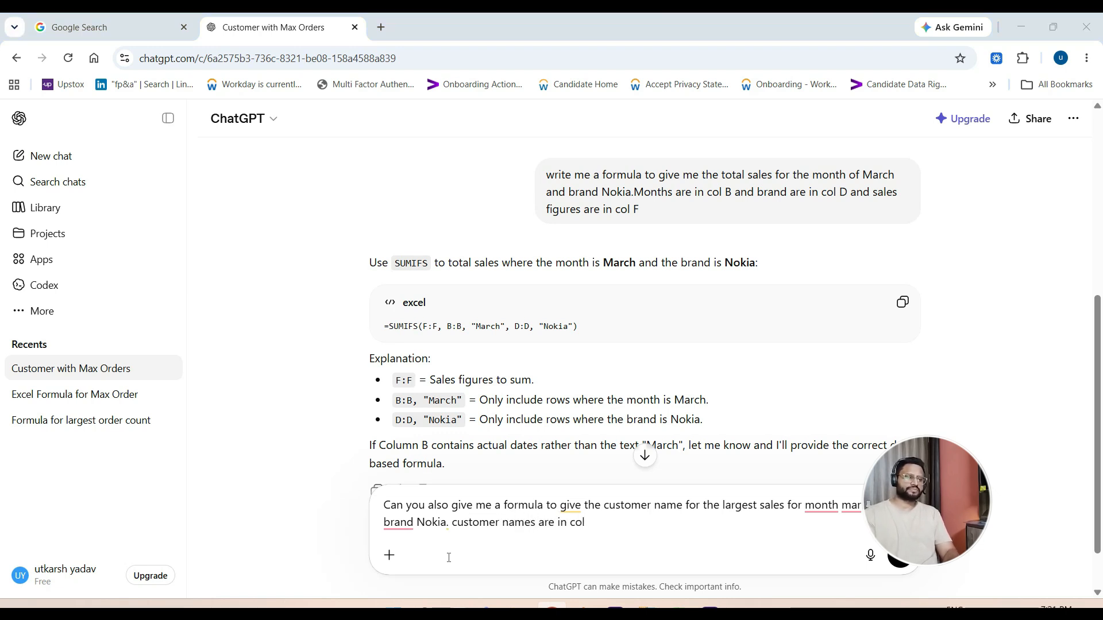
- Complete the prompt with "customer names are in col c", checking the column in the workbook, and send it
{"action": "key", "text": "alt+Tab"}
{"action": "key", "text": "alt+Tab"}
{"action": "type", "text": "c"}
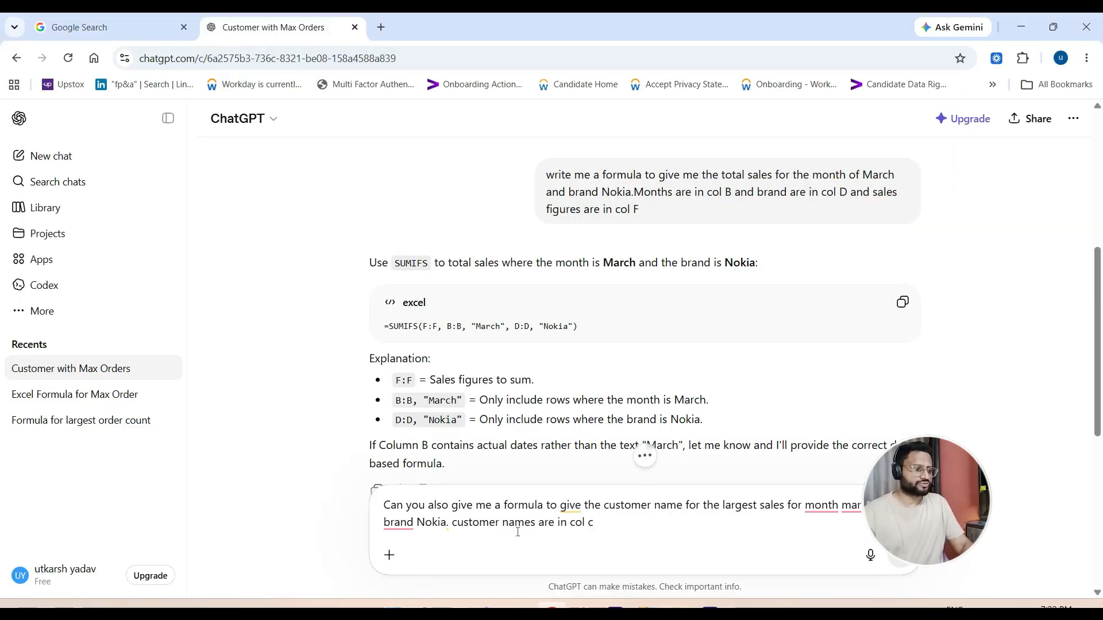
{"action": "key", "text": "Return"}
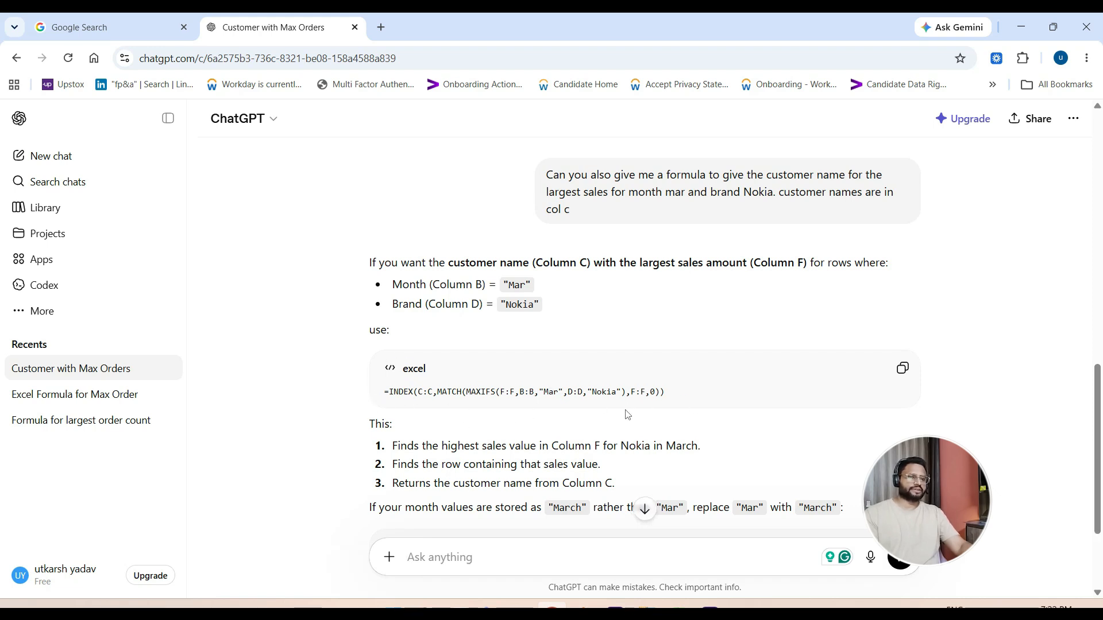
- Copy the generated INDEX/MATCH formula with MAXIFS and paste it into cell C3 of the ChatGPT_2 sheet in Excel
{"action": "left_click", "coordinate": [903, 372]}
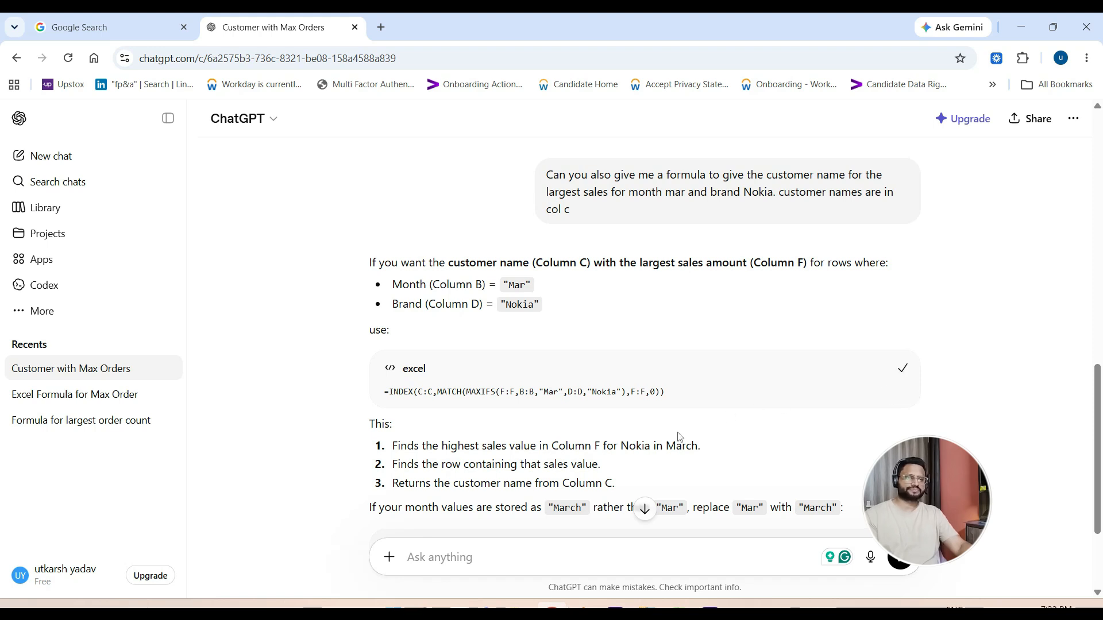
{"action": "key", "text": "alt+Tab"}
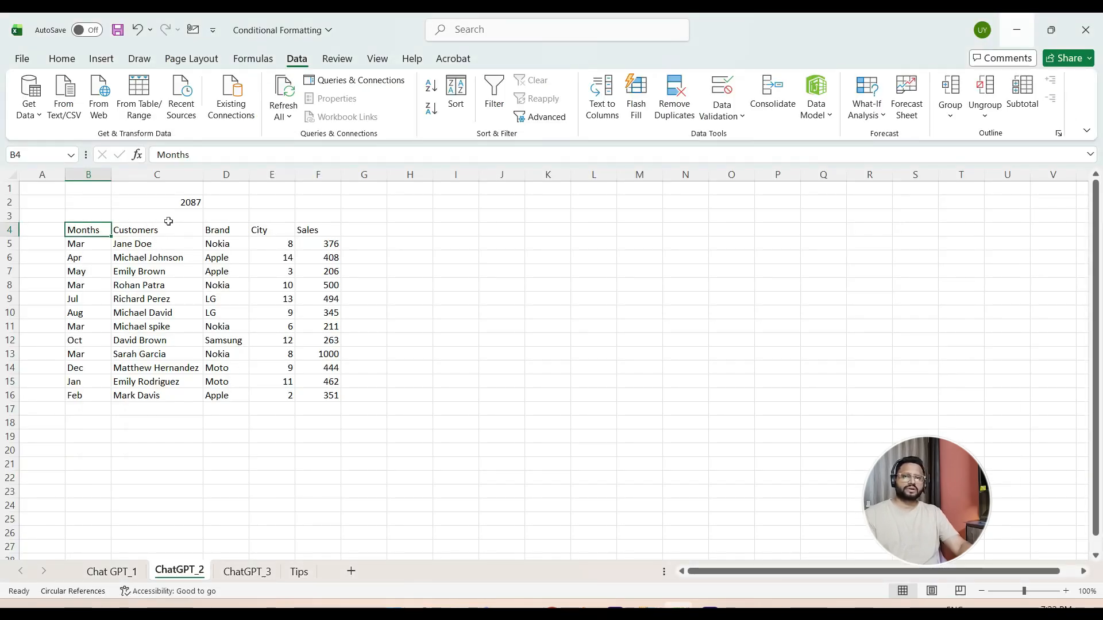
{"action": "left_click", "coordinate": [168, 221]}
{"action": "key", "text": "ctrl+v"}
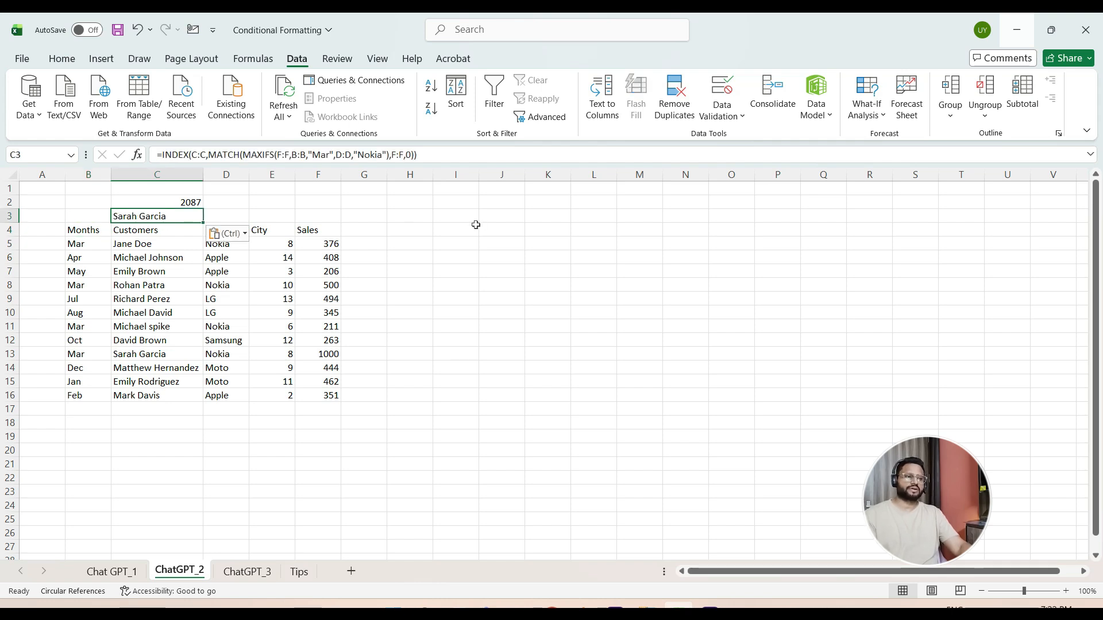
- Highlight the formula cell C3 with a yellow fill and go to the Customers header in C4
{"action": "left_click", "coordinate": [62, 59]}
{"action": "left_click", "coordinate": [199, 108]}
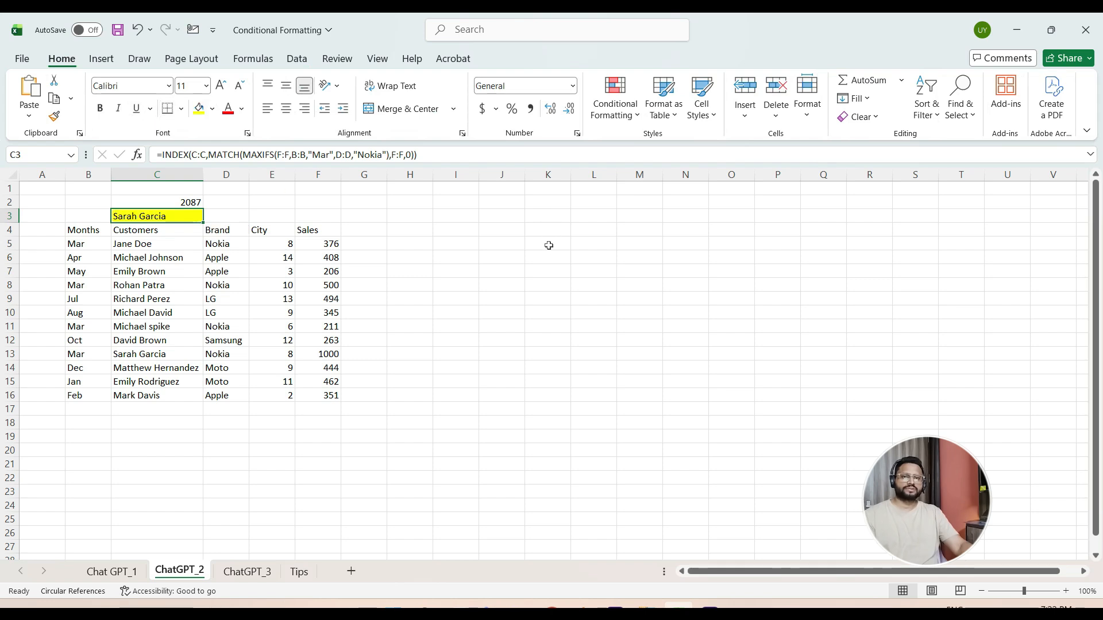
{"action": "left_click", "coordinate": [500, 297]}
{"action": "left_click", "coordinate": [161, 214]}
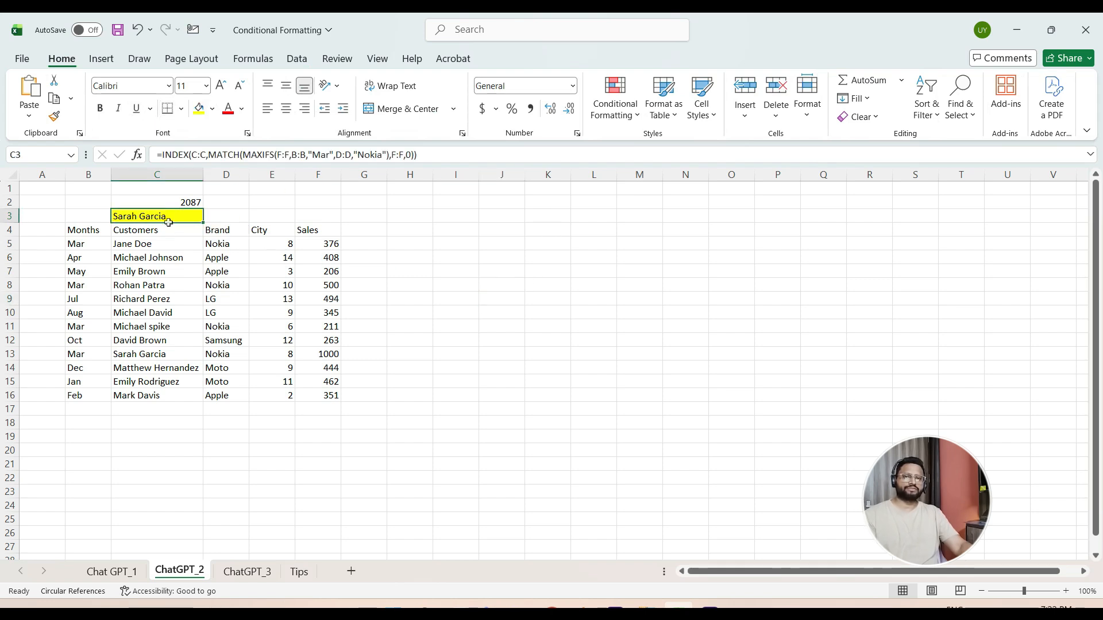
{"action": "left_click", "coordinate": [168, 229]}
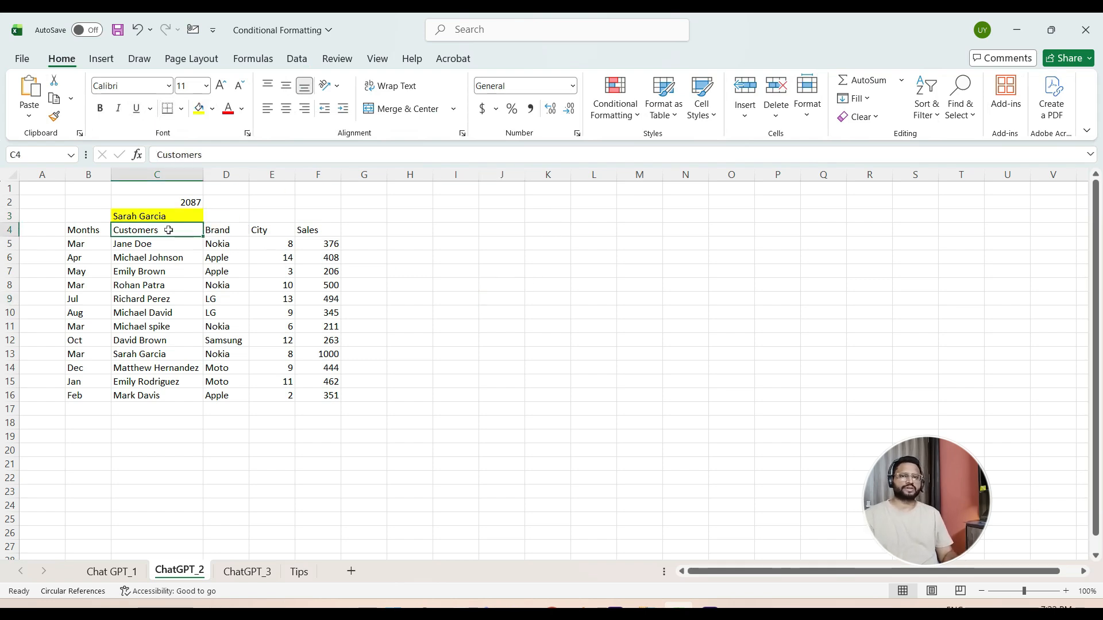
{"action": "key", "text": "alt+a"}
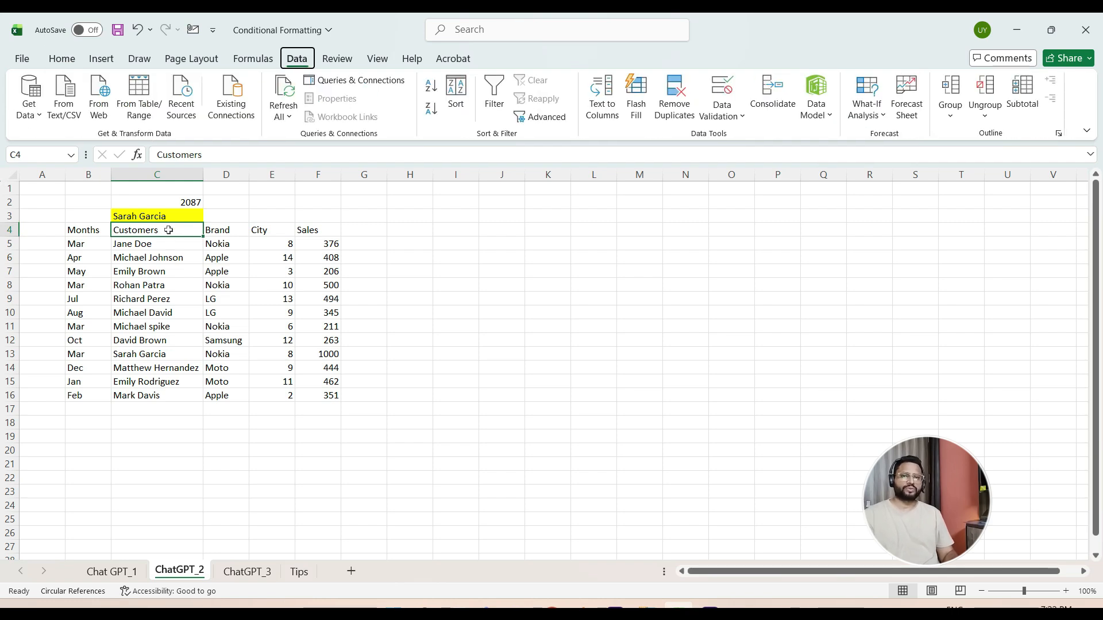
{"action": "key", "text": "t"}
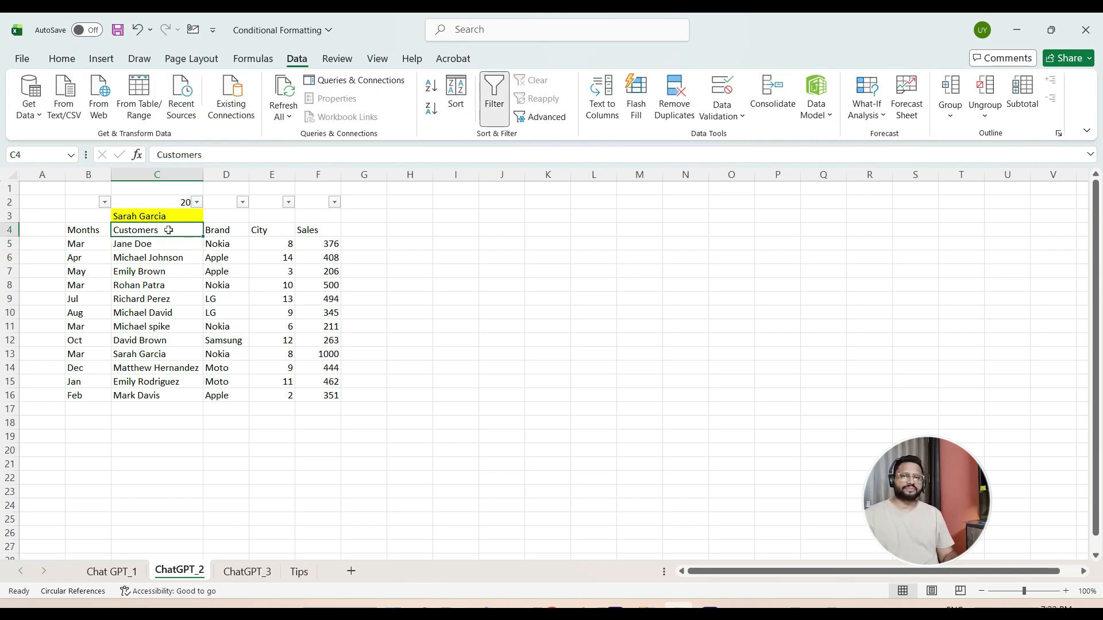
{"action": "key", "text": "alt+a"}
{"action": "key", "text": "t"}
- Add filters to the table's header row B4:F4
{"action": "key", "text": "Left"}
{"action": "key", "text": "ctrl+shift+Right"}
{"action": "key", "text": "alt"}
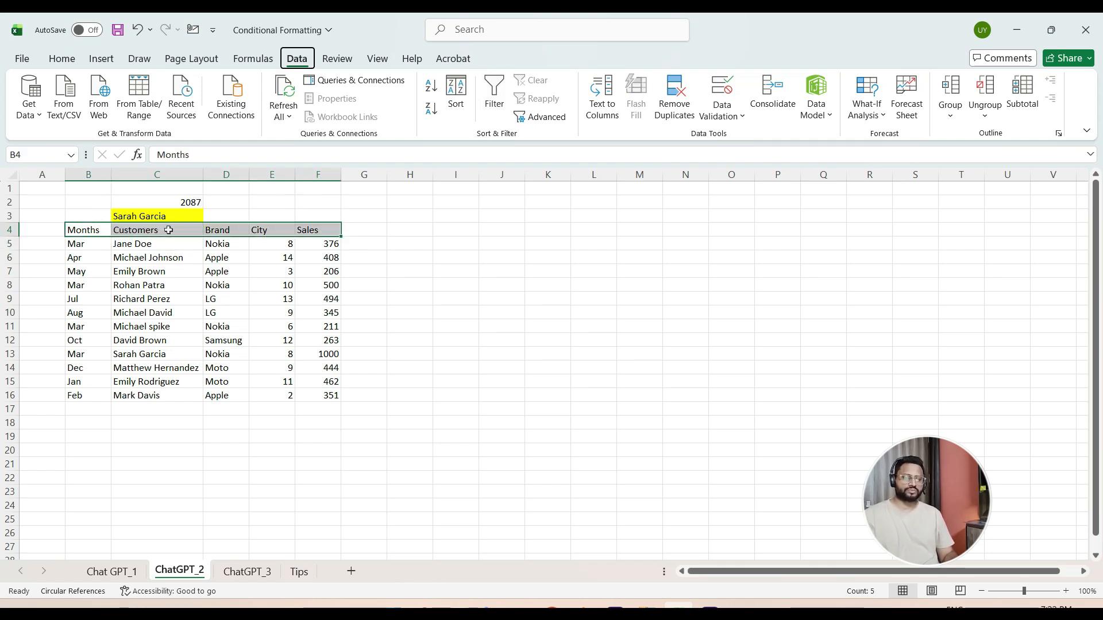
{"action": "key", "text": "a"}
{"action": "key", "text": "t"}
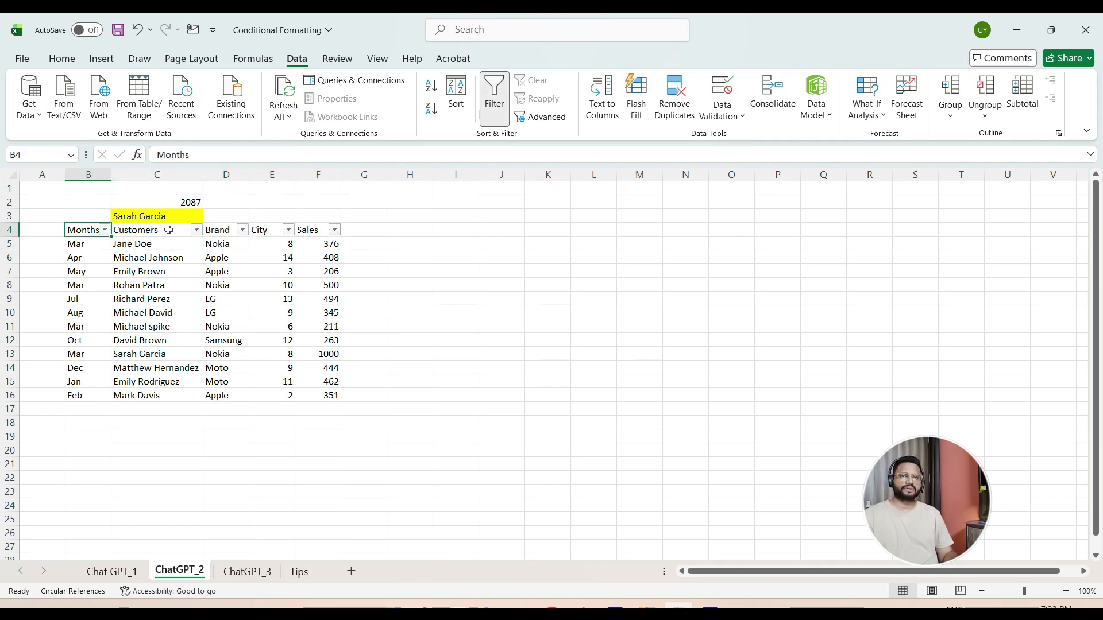
- Filter the Months column to show only the Mar rows
{"action": "key", "text": "alt+Down"}
{"action": "key", "text": "Down"}
{"action": "key", "text": "Down"}
{"action": "key", "text": "Down"}
{"action": "key", "text": "Down"}
{"action": "key", "text": "Down"}
{"action": "key", "text": "Down"}
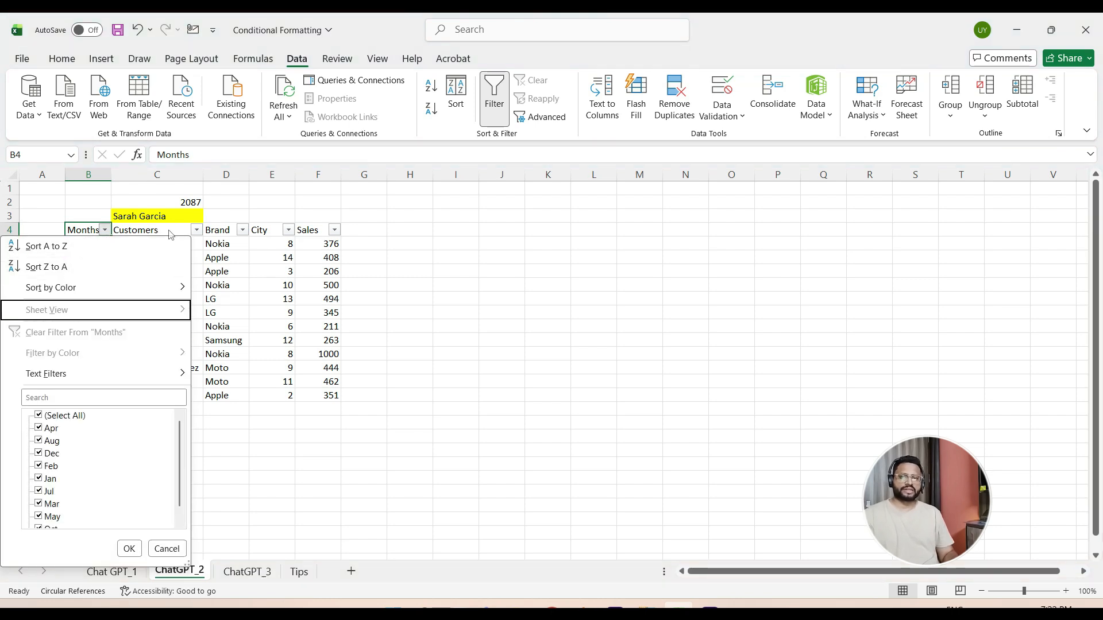
{"action": "key", "text": "Down"}
{"action": "type", "text": "ma"}
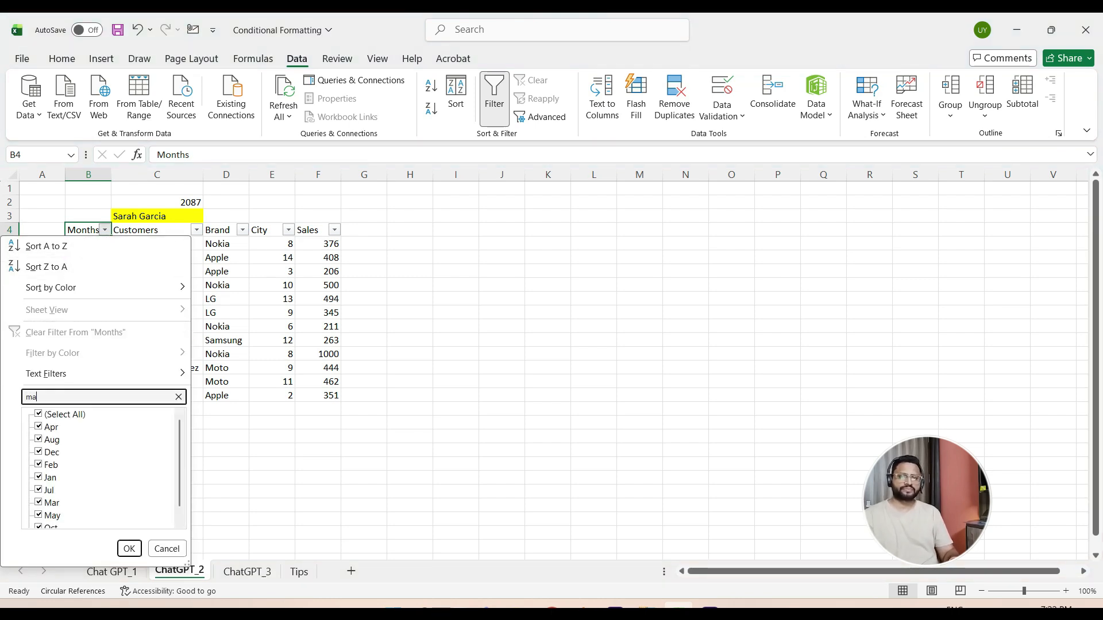
{"action": "key", "text": "Return"}
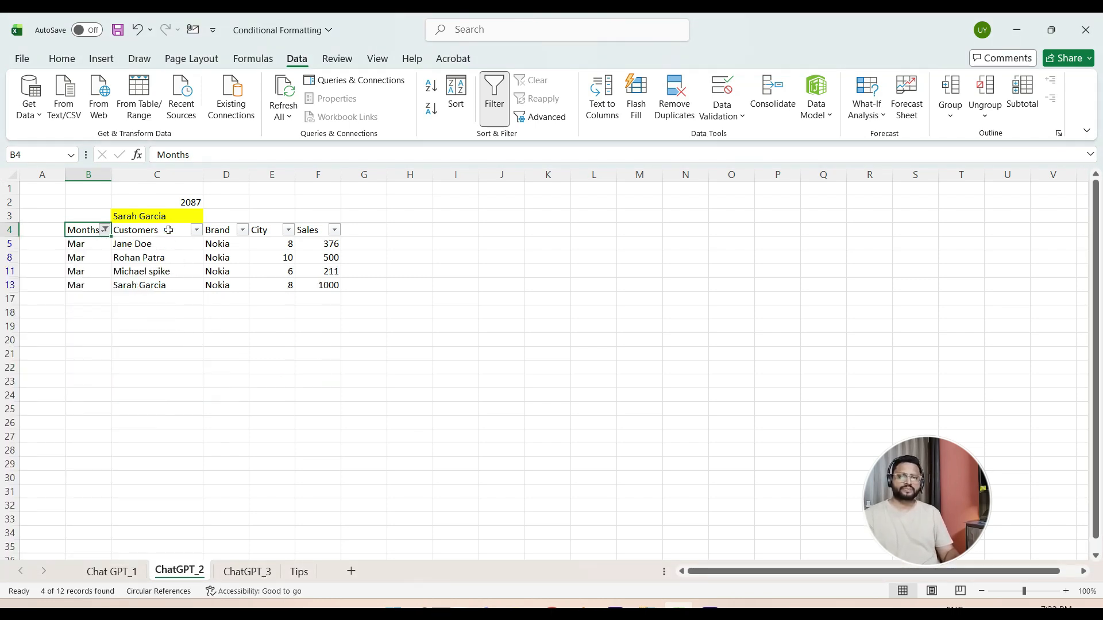
- Go through the filtered March rows and compare their brands and Sales values down to row 13
{"action": "left_click", "coordinate": [169, 230]}
{"action": "key", "text": "Left"}
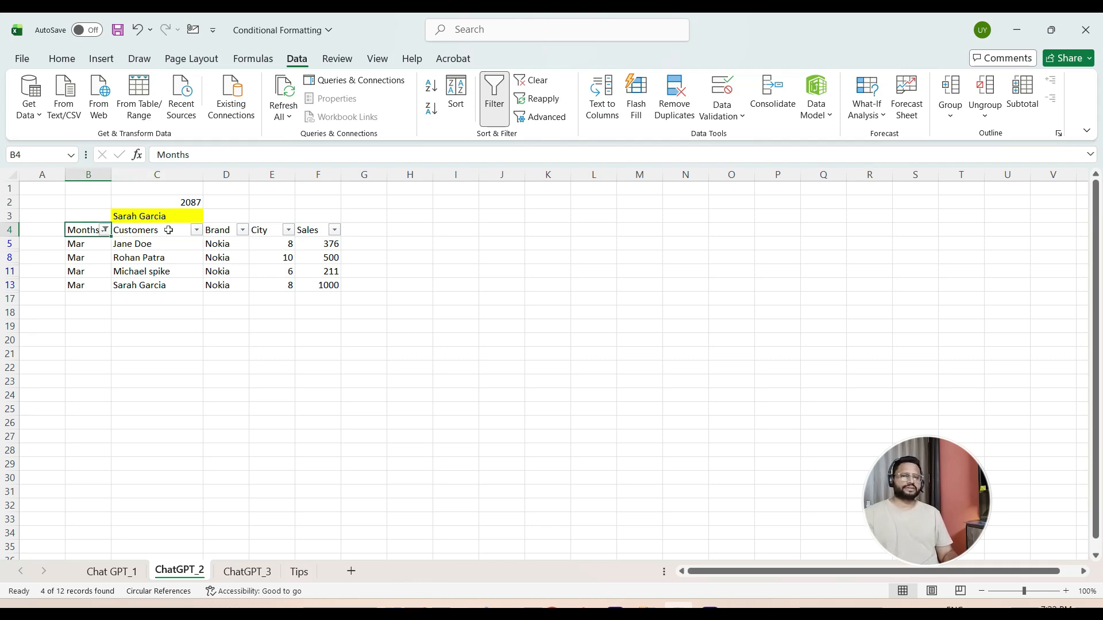
{"action": "key", "text": "Right"}
{"action": "key", "text": "Right"}
{"action": "key", "text": "Down"}
{"action": "key", "text": "Right"}
{"action": "key", "text": "Up"}
{"action": "key", "text": "Right"}
{"action": "key", "text": "Down"}
{"action": "key", "text": "Down"}
{"action": "key", "text": "Down"}
{"action": "key", "text": "Down"}
{"action": "key", "text": "Down"}
- Select the customer through Sales cells C13:F13 to check the formula's result against that row
{"action": "key", "text": "Left"}
{"action": "key", "text": "Left"}
{"action": "key", "text": "Left"}
{"action": "key", "text": "shift+Right"}
{"action": "key", "text": "shift+Right"}
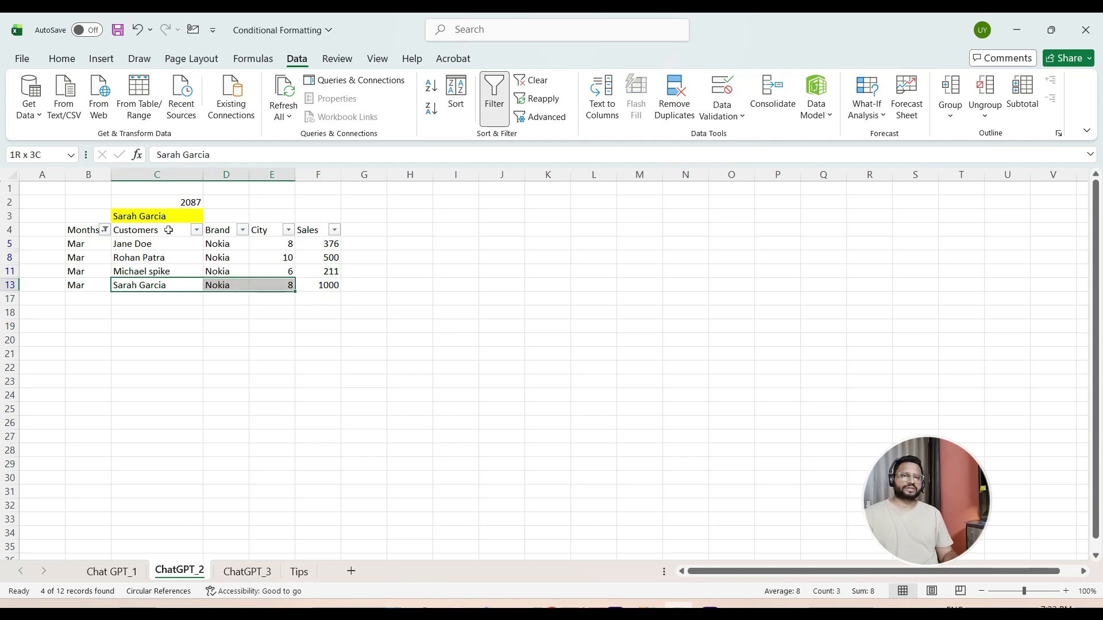
{"action": "key", "text": "shift+Right"}
{"action": "key", "text": "Left"}
{"action": "key", "text": "Right"}
{"action": "key", "text": "shift+Right"}
{"action": "key", "text": "shift+Right"}
{"action": "key", "text": "shift+Right"}
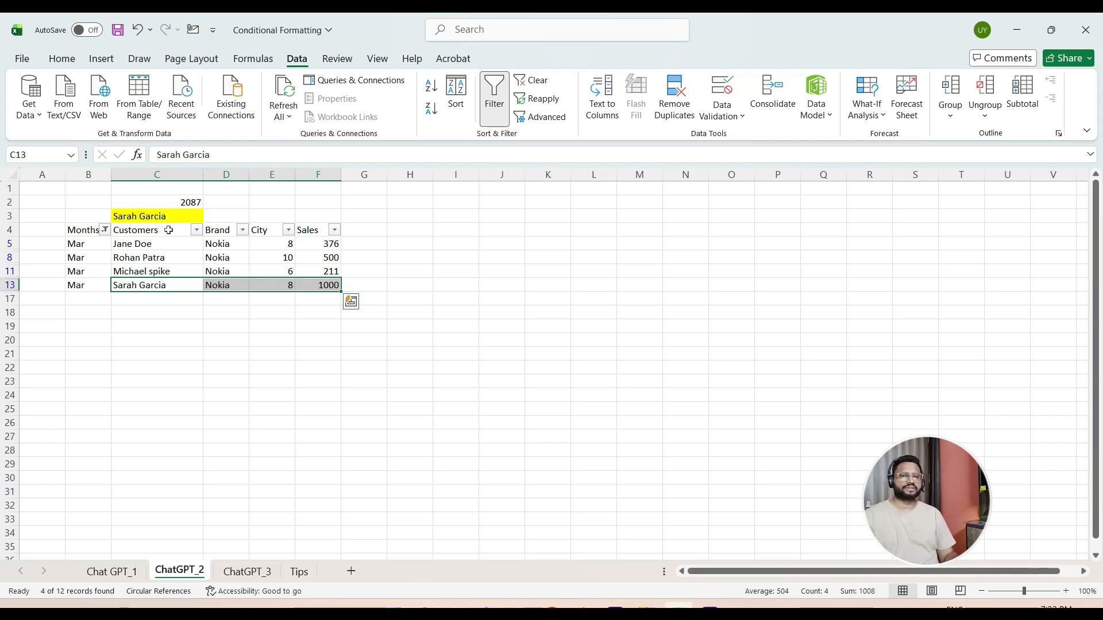
- Set the Sales value in cell F8 of the filtered March rows to 2500
{"action": "key", "text": "Right"}
{"action": "key", "text": "Right"}
{"action": "key", "text": "Right"}
{"action": "key", "text": "Up"}
{"action": "key", "text": "Up"}
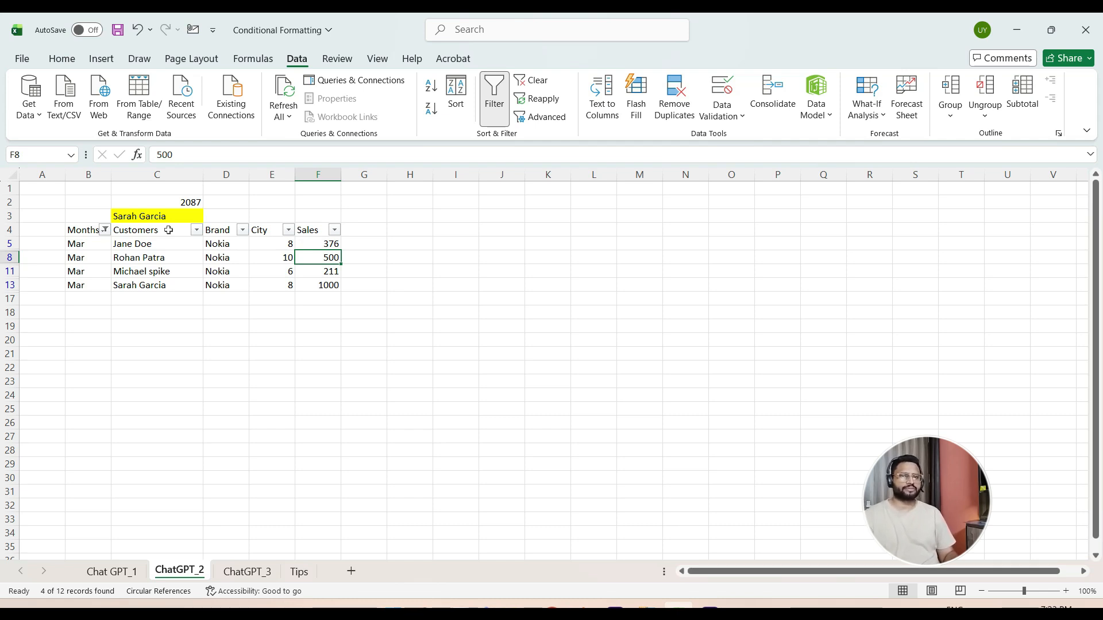
{"action": "type", "text": "2500"}
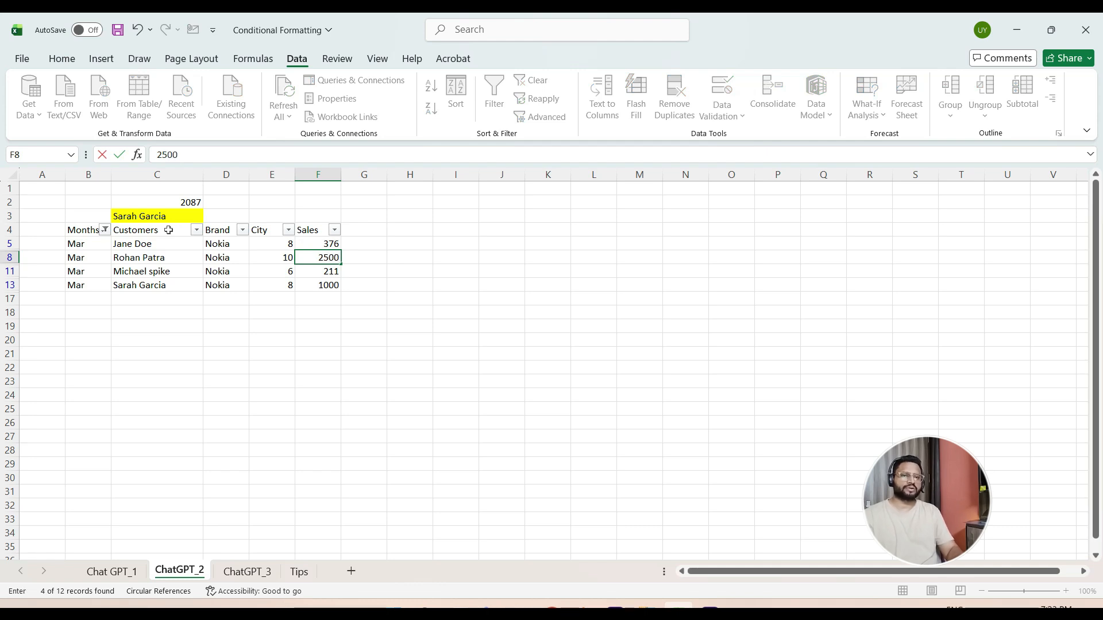
{"action": "key", "text": "Return"}
{"action": "key", "text": "Up"}
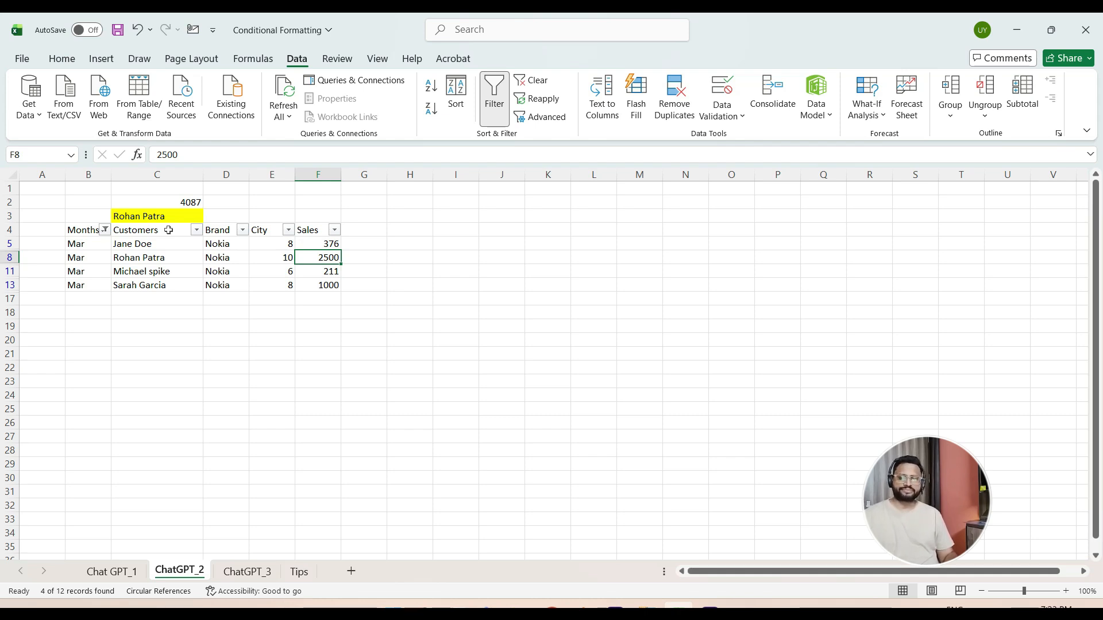
- Open the ChatGPT_3 sheet and look through the full names in its Customer Name column
{"action": "key", "text": "ctrl+Page_Down"}
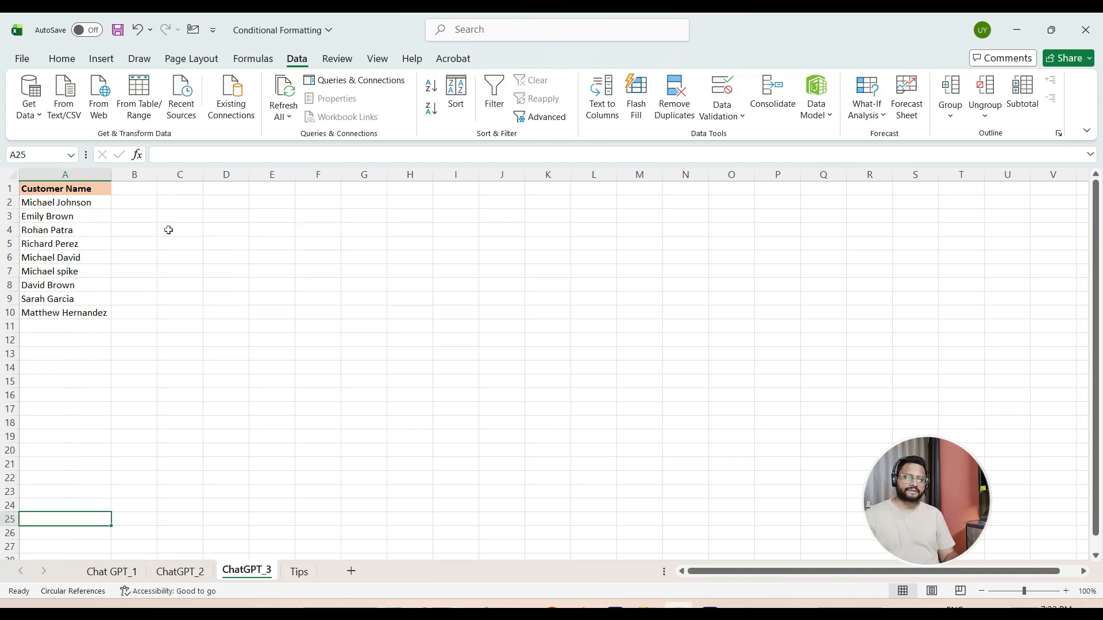
{"action": "key", "text": "Up"}
{"action": "key", "text": "Up"}
{"action": "key", "text": "Up"}
{"action": "key", "text": "Up"}
{"action": "key", "text": "Up"}
{"action": "key", "text": "Up"}
{"action": "key", "text": "Up"}
{"action": "key", "text": "Up"}
{"action": "key", "text": "Up"}
{"action": "key", "text": "Up"}
{"action": "key", "text": "Up"}
{"action": "key", "text": "Up"}
{"action": "key", "text": "Up"}
{"action": "key", "text": "Up"}
{"action": "key", "text": "Up"}
{"action": "key", "text": "Up"}
{"action": "key", "text": "Up"}
{"action": "key", "text": "Up"}
{"action": "key", "text": "Up"}
{"action": "key", "text": "Up"}
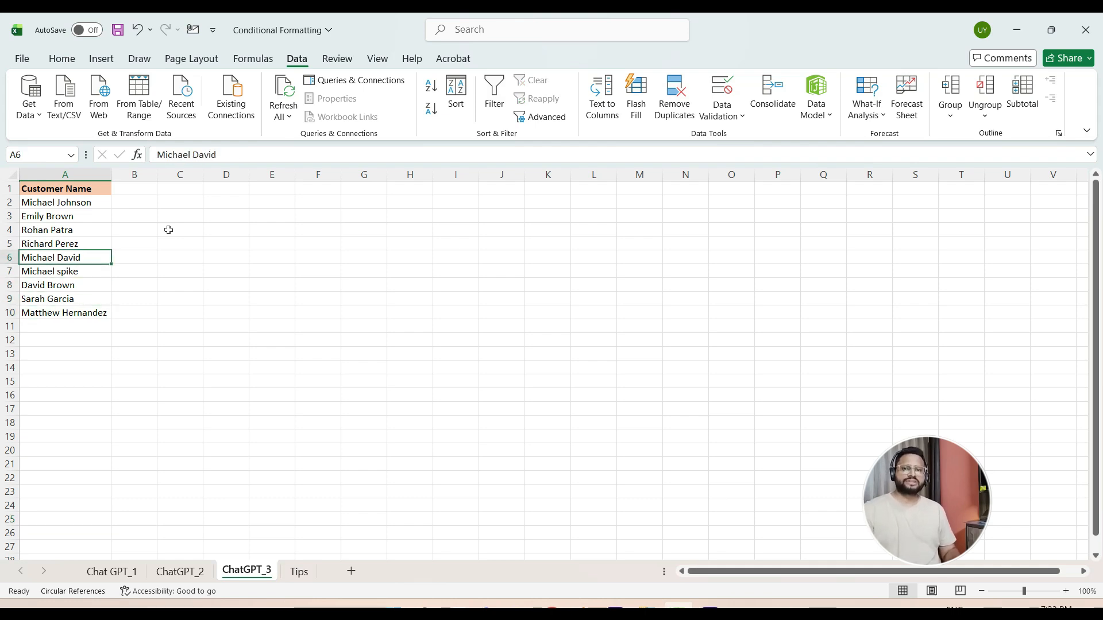
{"action": "key", "text": "Up"}
{"action": "key", "text": "Down"}
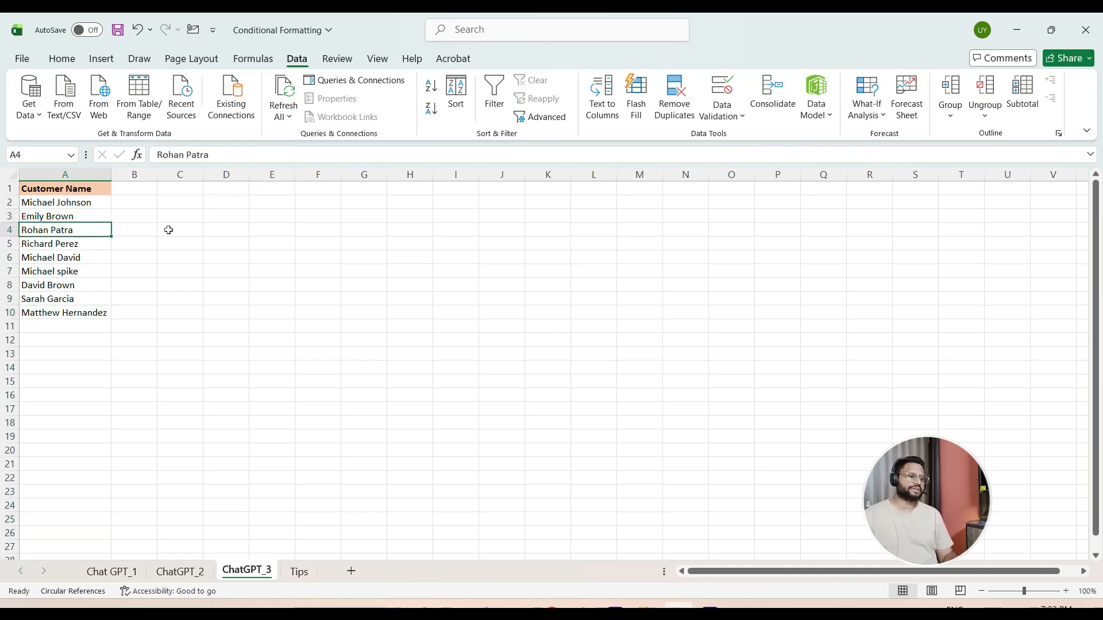
{"action": "key", "text": "Down"}
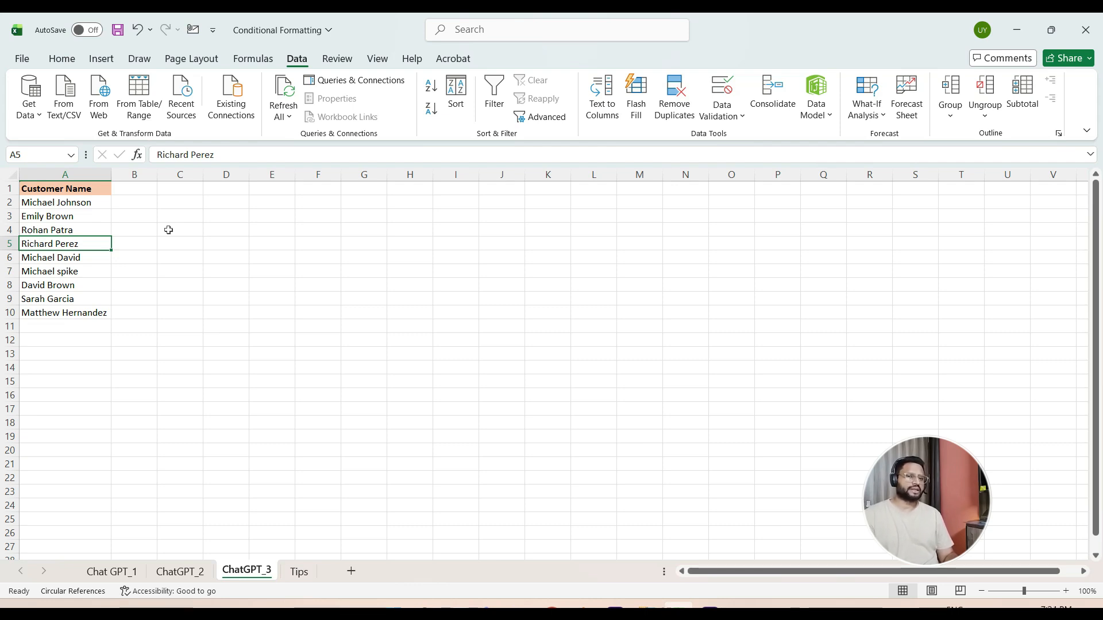
- Switch to ChatGPT and start a prompt: "Give me a formula to separate first and last names with space in between ."
{"action": "key", "text": "alt+Tab"}
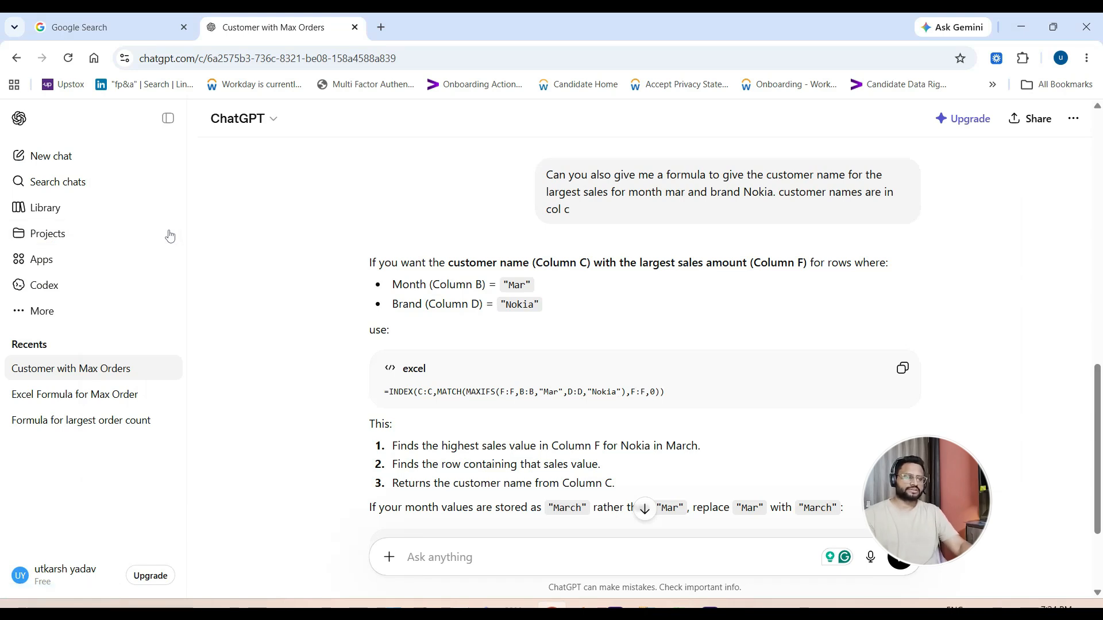
{"action": "left_click", "coordinate": [503, 558]}
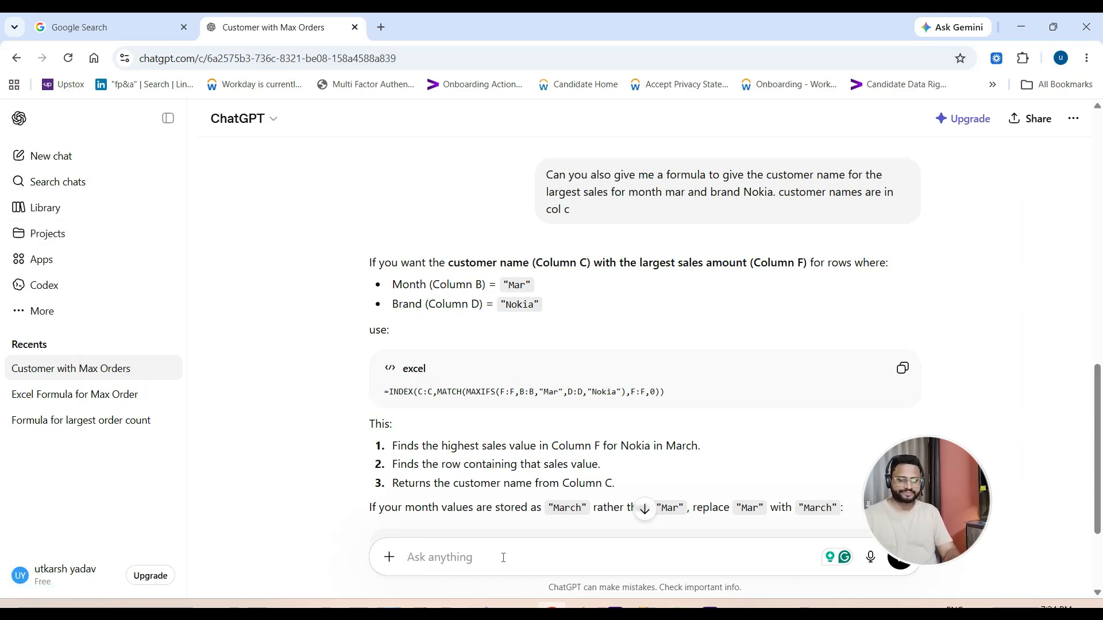
{"action": "type", "text": "Give me "}
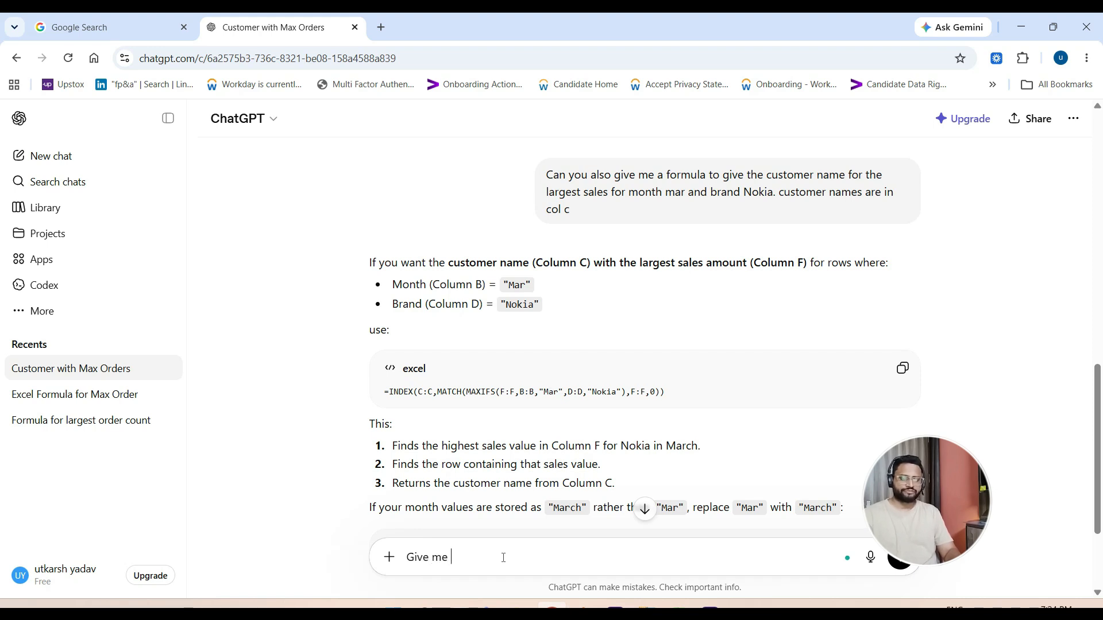
{"action": "type", "text": "a for"}
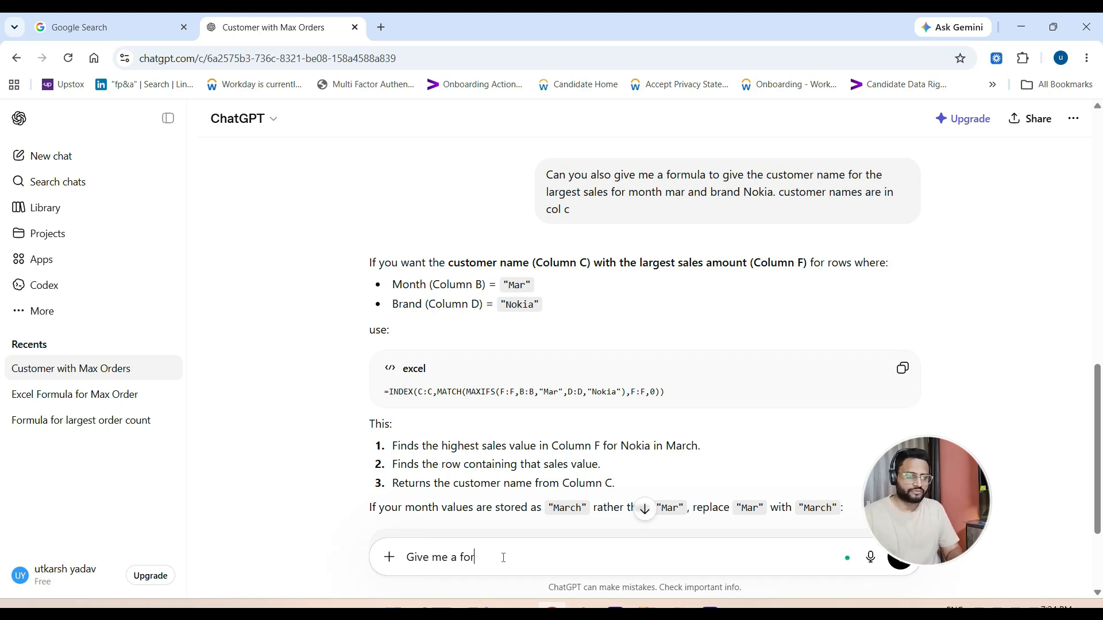
{"action": "type", "text": "mula to "}
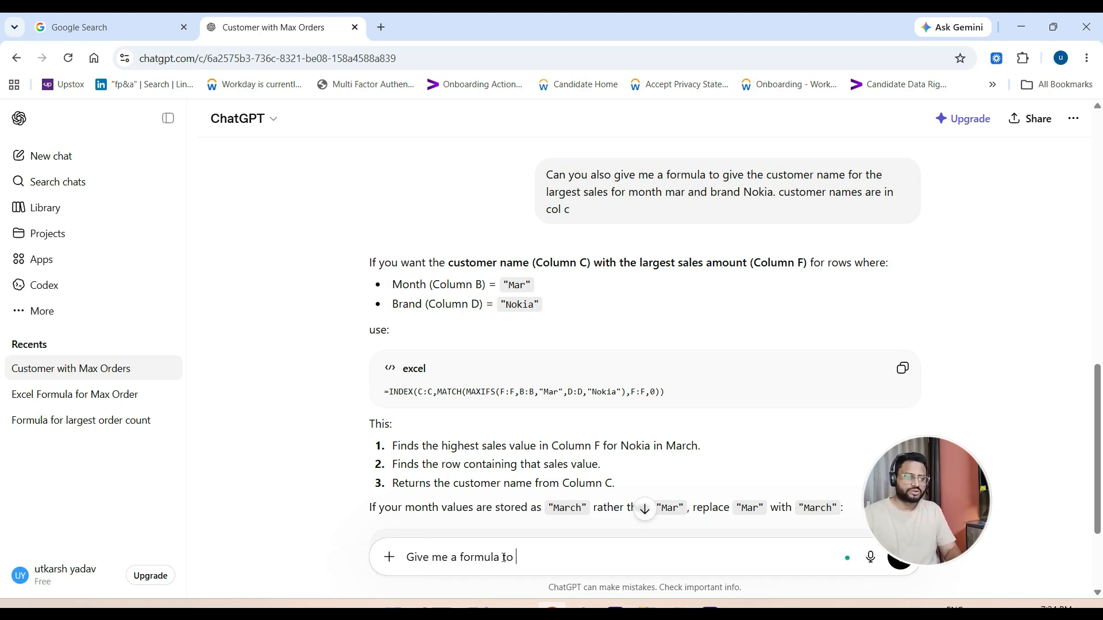
{"action": "type", "text": "separate first"}
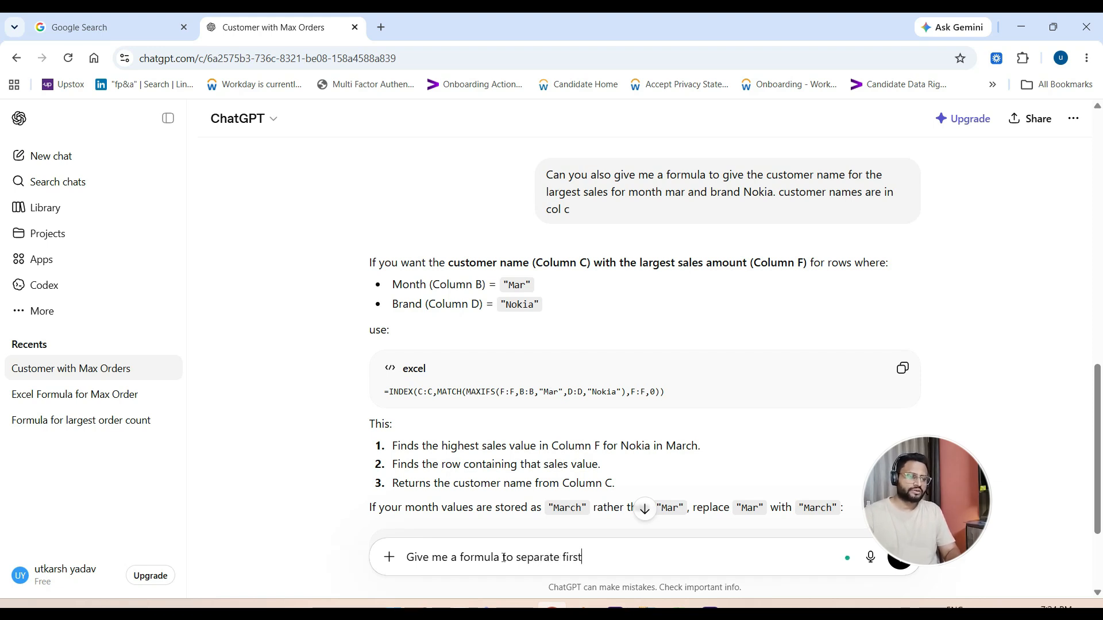
{"action": "type", "text": " and last names "}
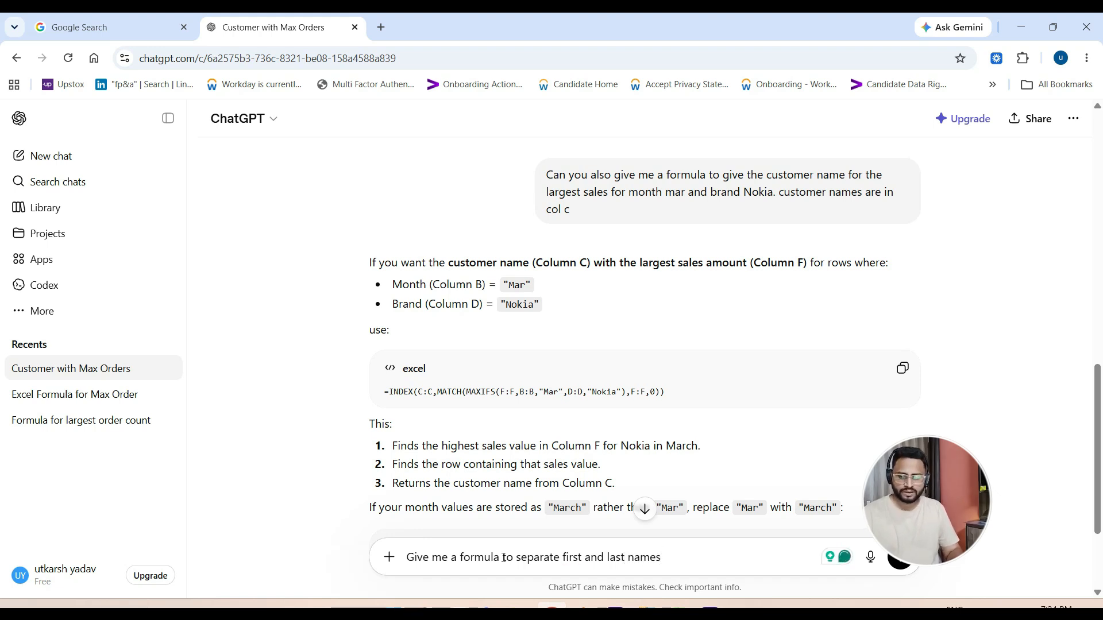
{"action": "type", "text": "with"}
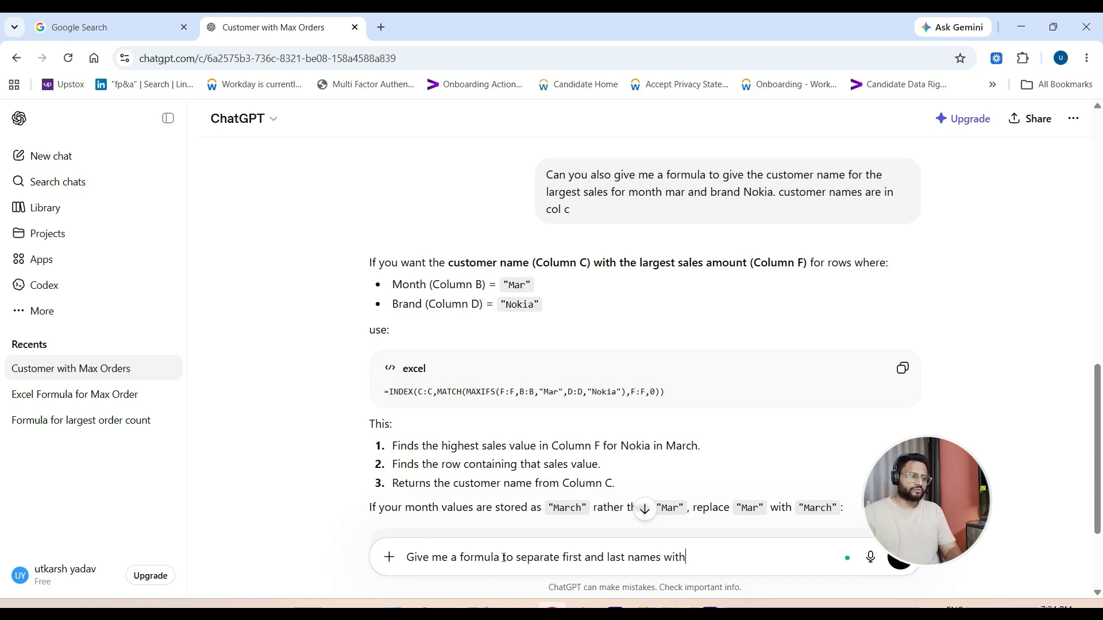
{"action": "type", "text": " space in "}
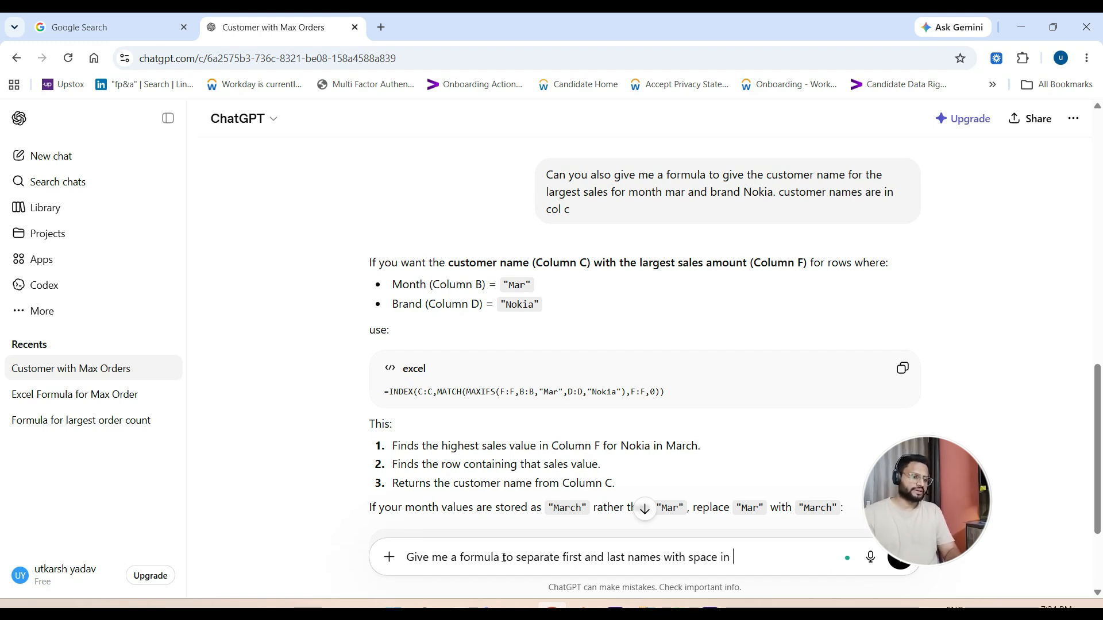
{"action": "type", "text": "between"}
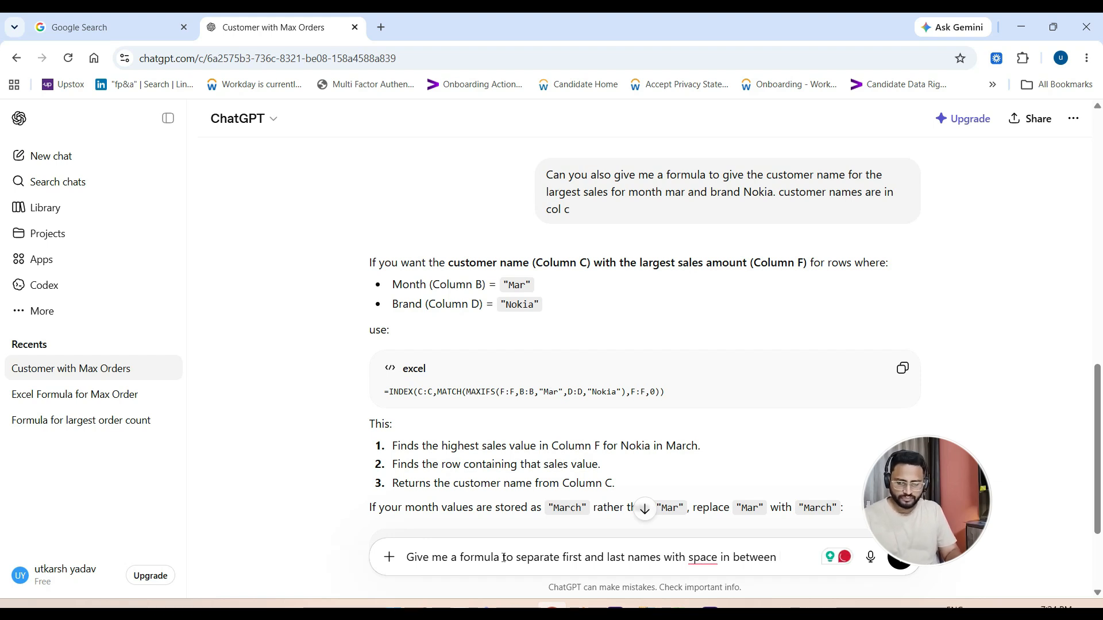
{"action": "type", "text": " ."}
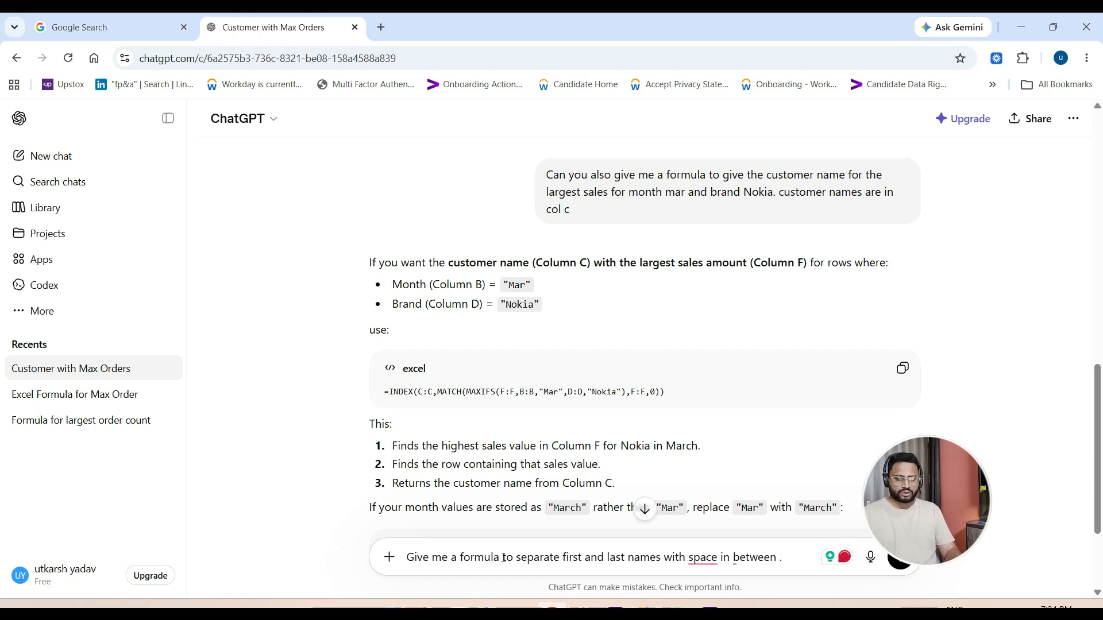
{"action": "type", "text": "Names "}
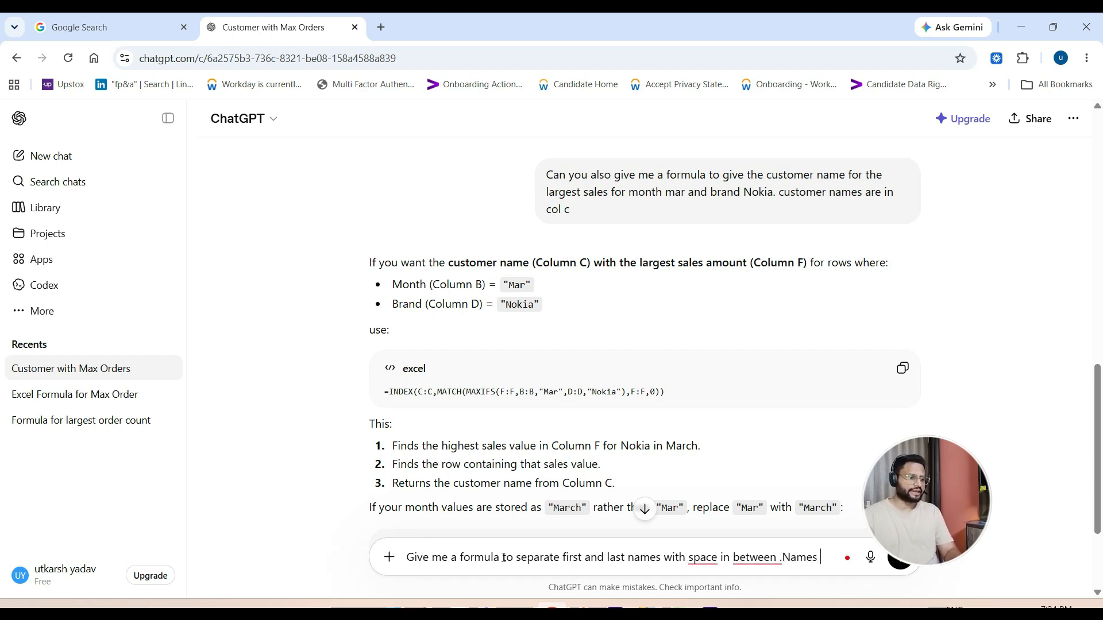
{"action": "type", "text": "are in col"}
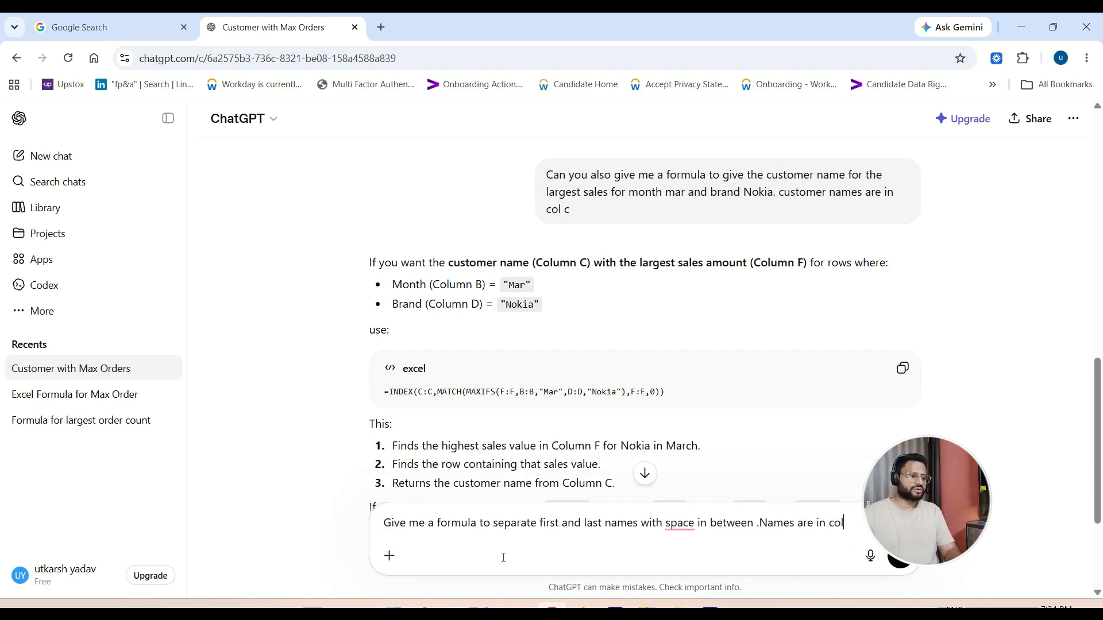
{"action": "type", "text": " A st"}
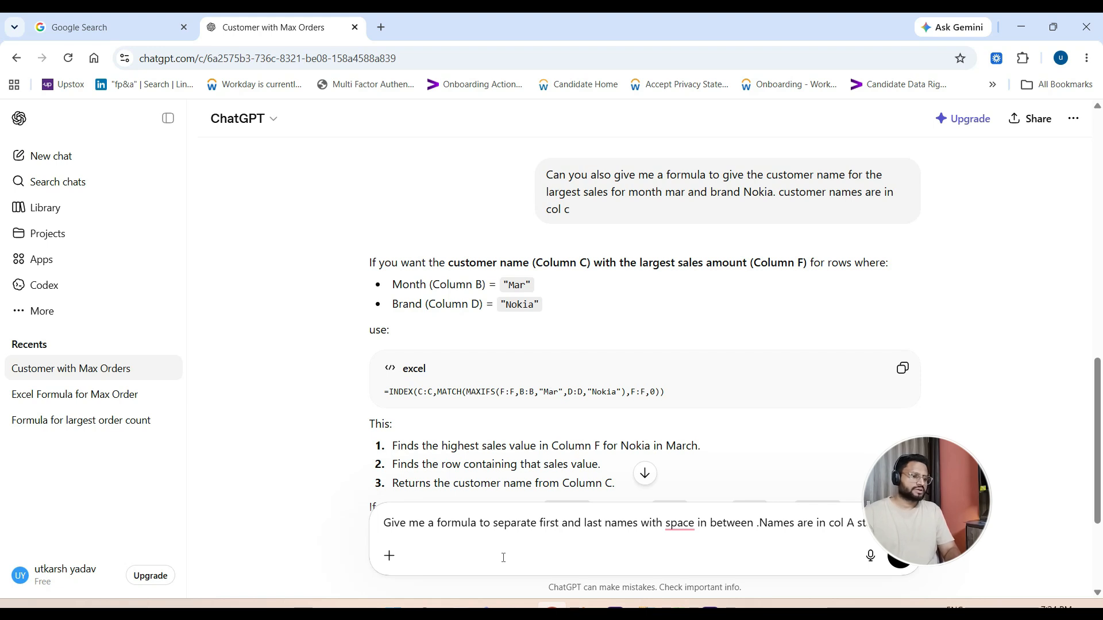
- Extend the prompt with "Names are in col A starting with cell A2", checking the workbook for the first name's cell
{"action": "type", "text": "with cell"}
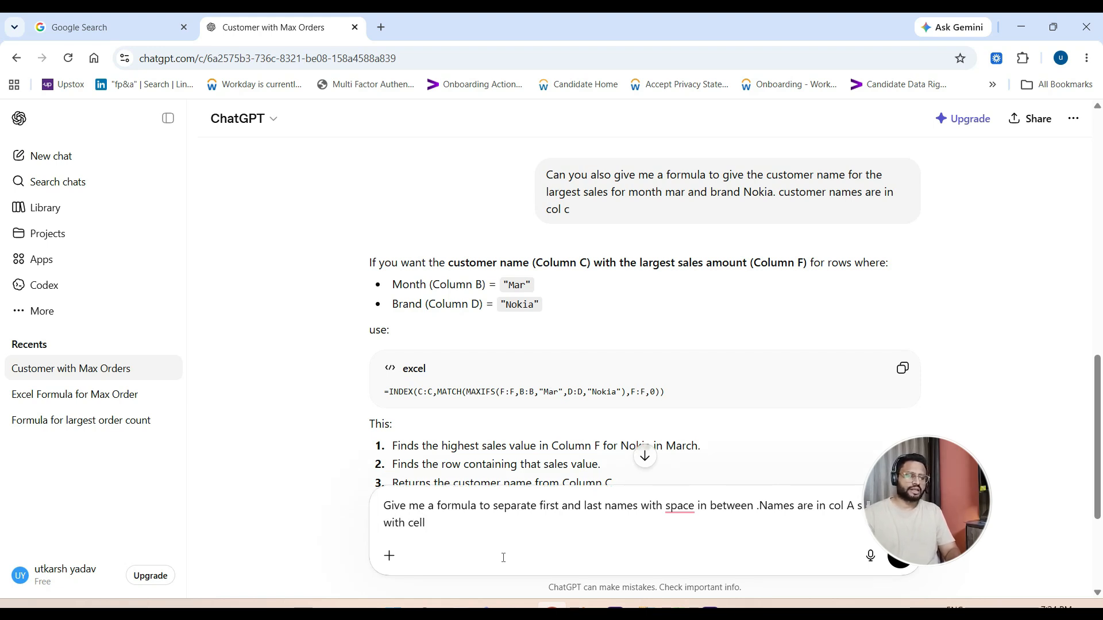
{"action": "key", "text": "alt+Tab"}
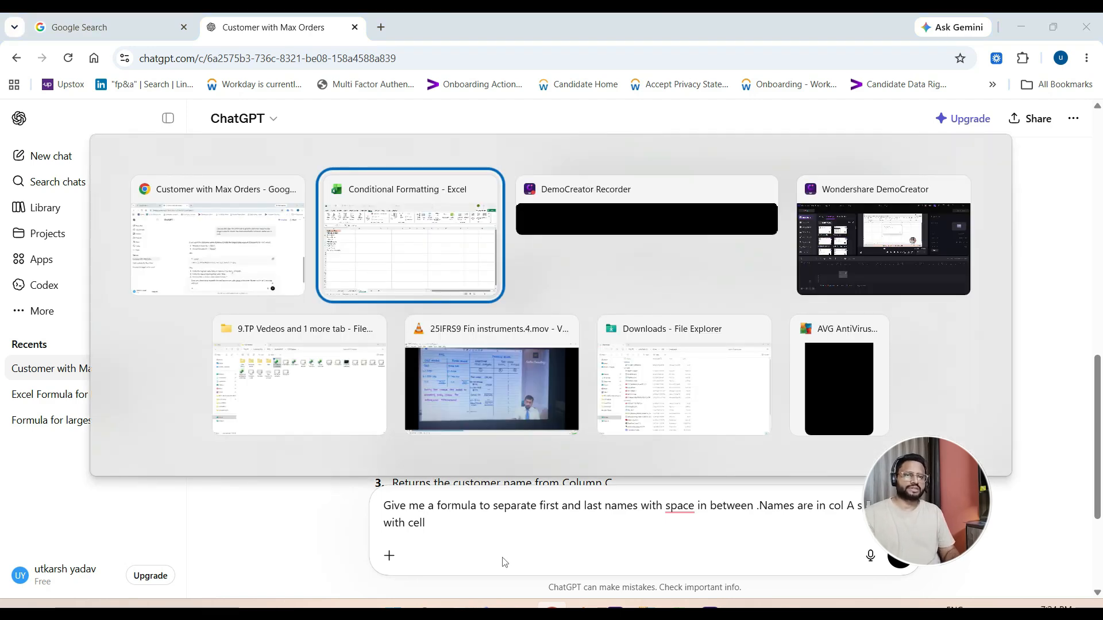
{"action": "key", "text": "alt+Tab"}
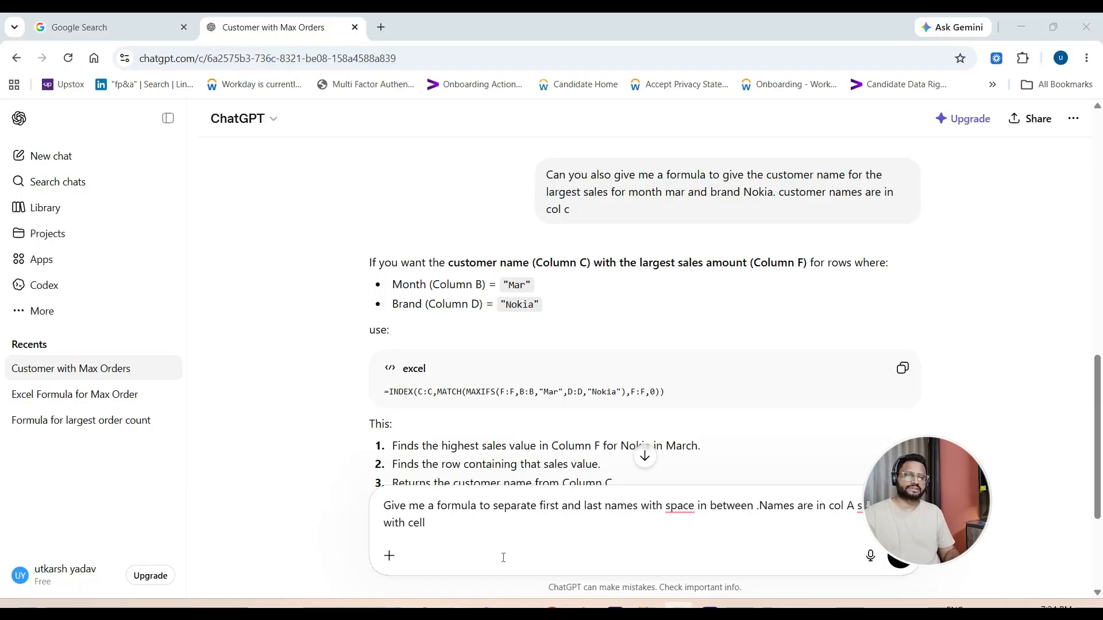
{"action": "type", "text": "cell A2"}
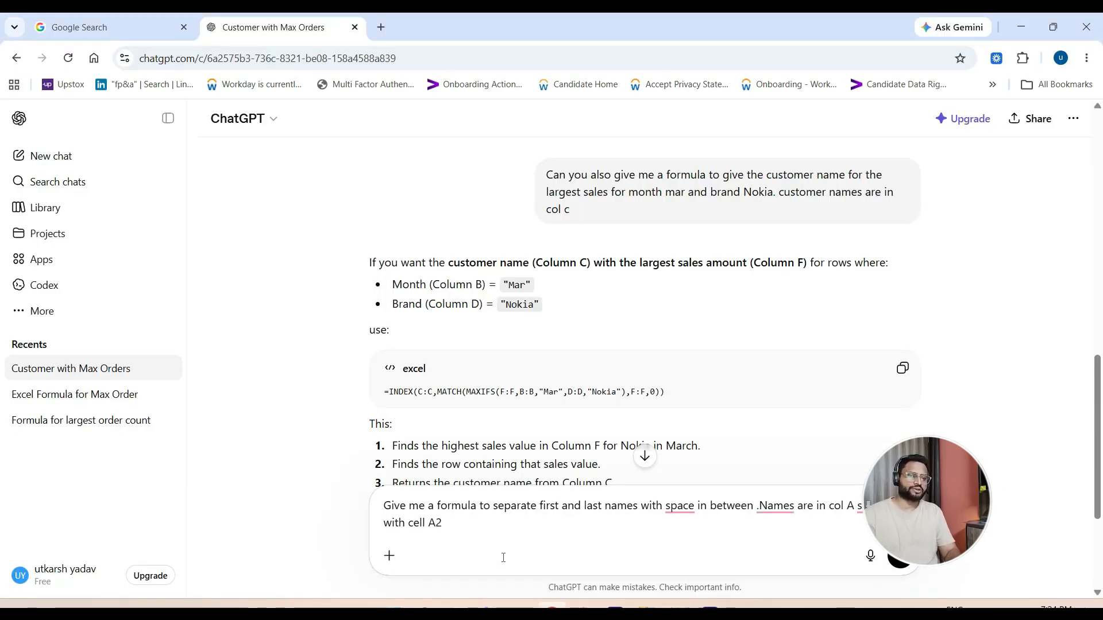
{"action": "type", "text": ". i wa"}
{"action": "type", "text": "nt the na"}
- Finish the prompt with ". i want the first name in col B and the last name in col C" and send it
{"action": "key", "text": "BackSpace"}
{"action": "key", "text": "BackSpace"}
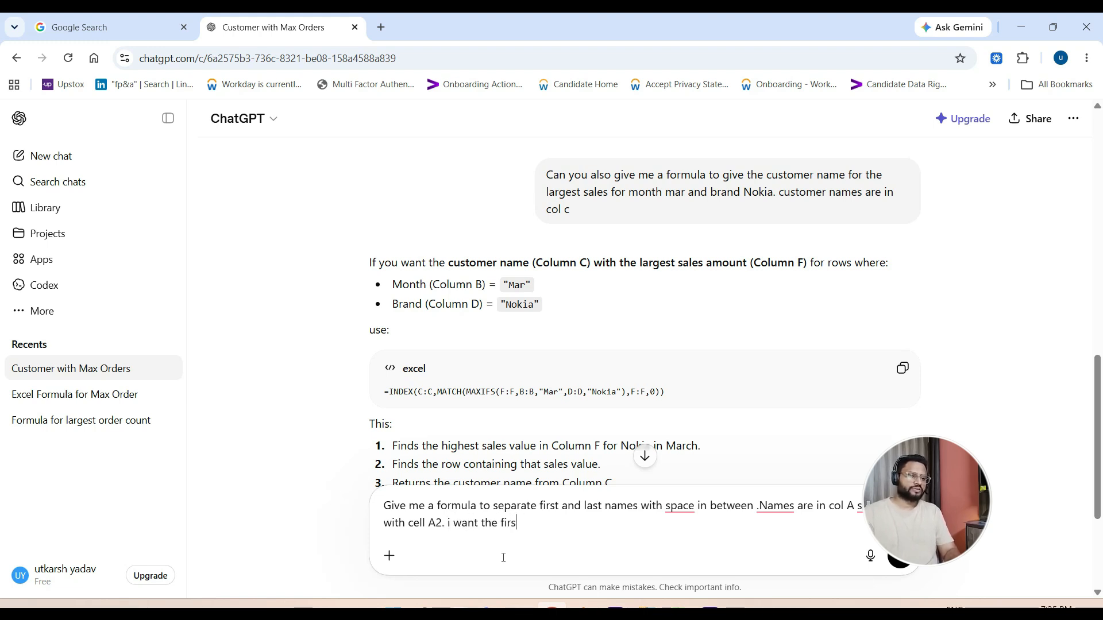
{"action": "type", "text": "ame in col B"}
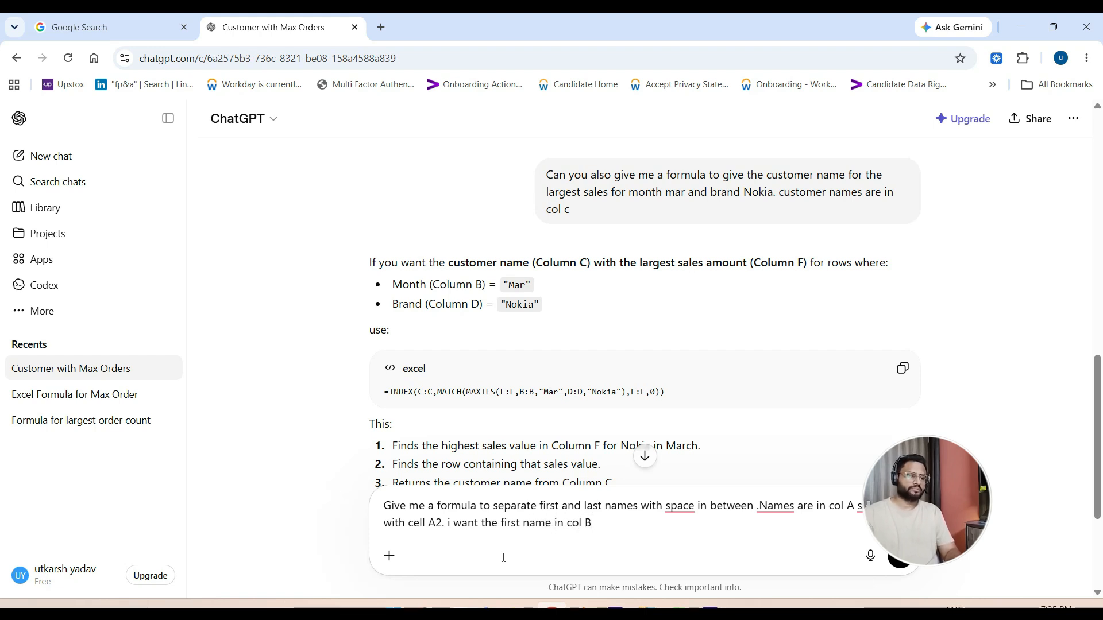
{"action": "type", "text": " and the se"}
{"action": "key", "text": "BackSpace"}
{"action": "type", "text": "last name in col "}
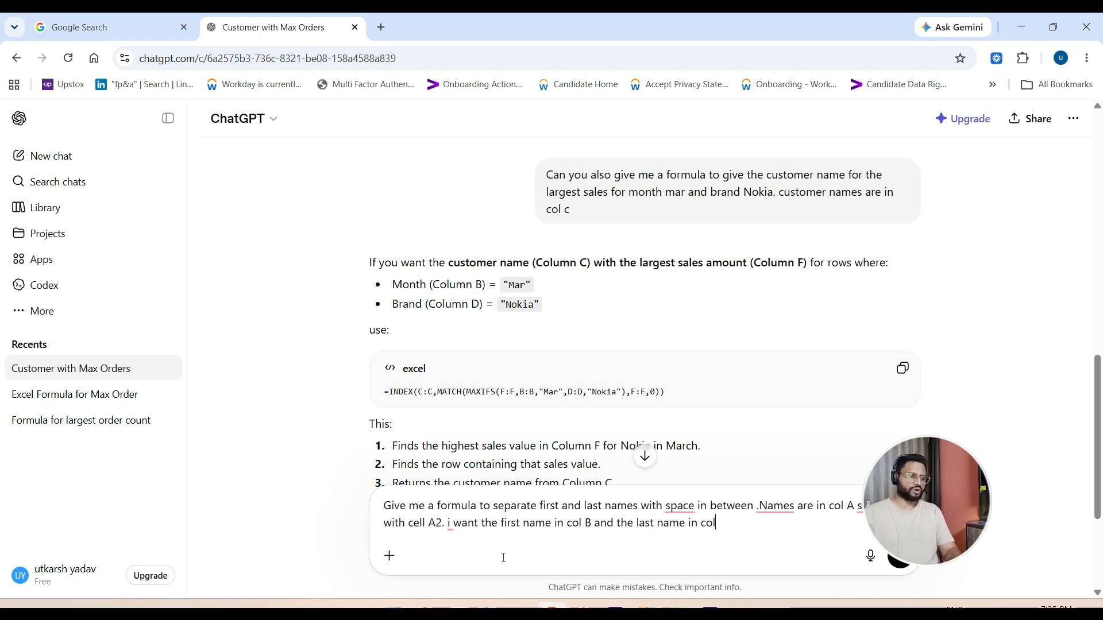
{"action": "type", "text": "C"}
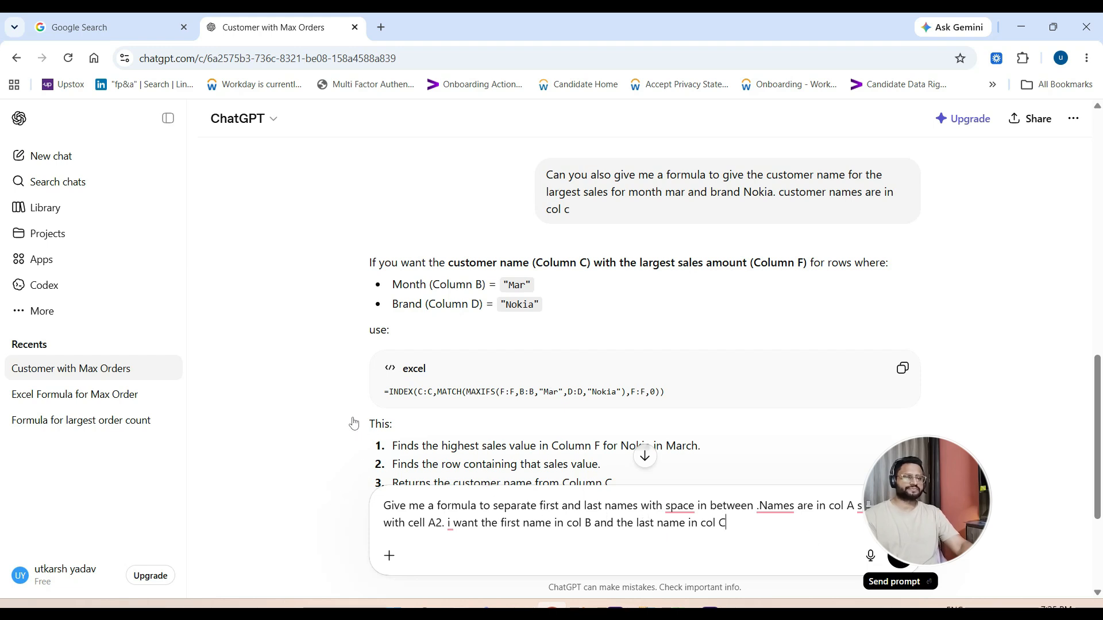
{"action": "key", "text": "Return"}
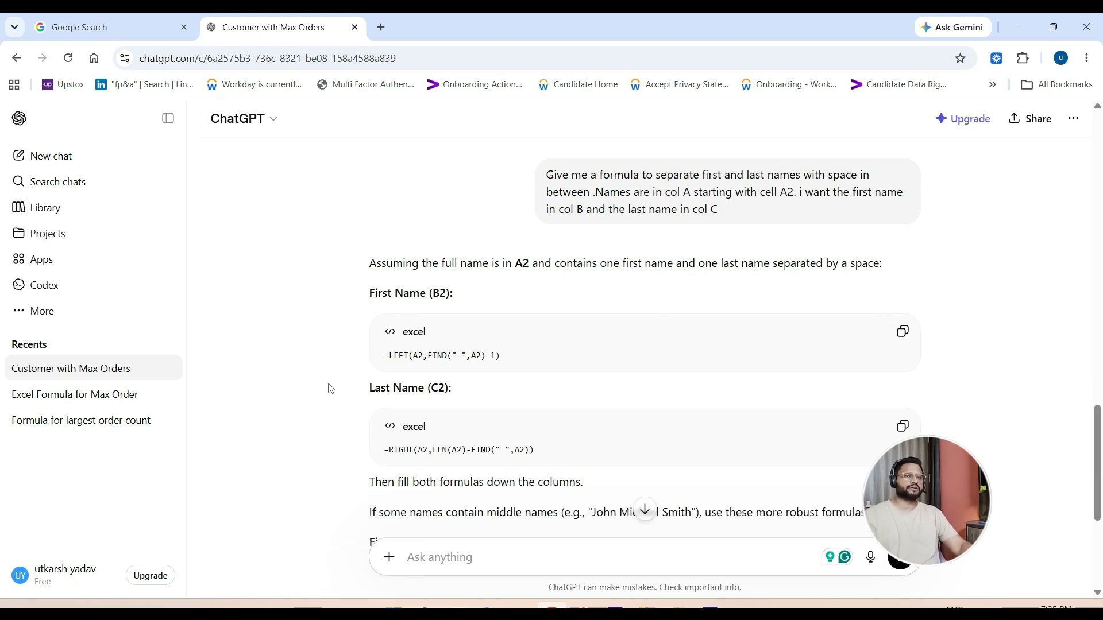
- Copy ChatGPT's first-name formula =LEFT(A2,FIND(" ",A2)-1) and paste it into cell B2 of the ChatGPT_3 sheet in Excel
{"action": "scroll", "coordinate": [947, 344], "scroll_direction": "down", "scroll_amount": 1}
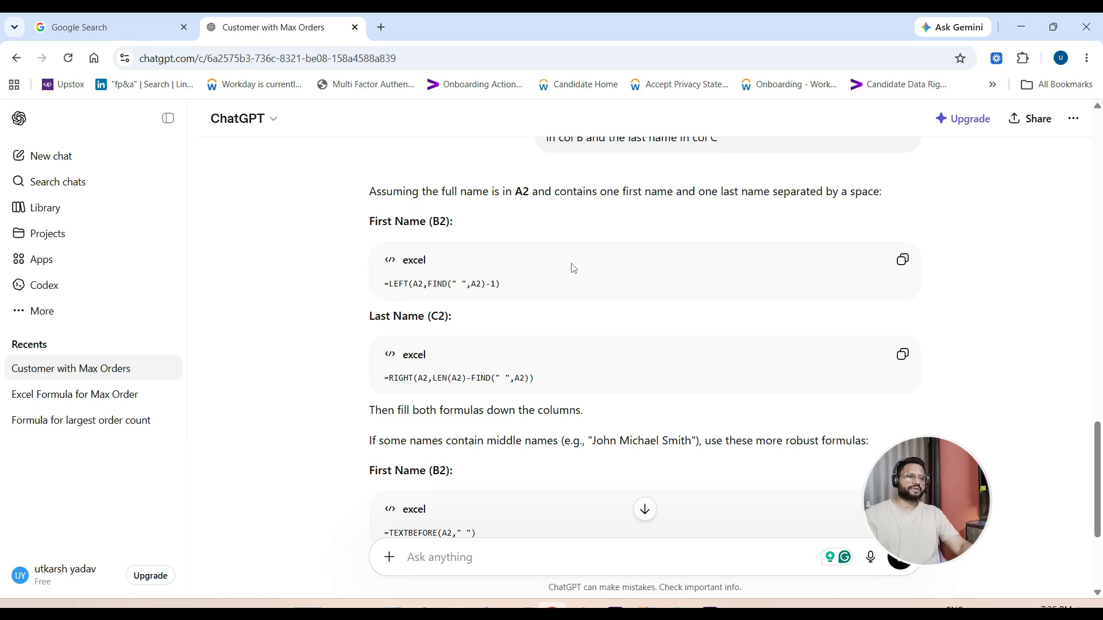
{"action": "left_click", "coordinate": [903, 261]}
{"action": "key", "text": "alt+Tab"}
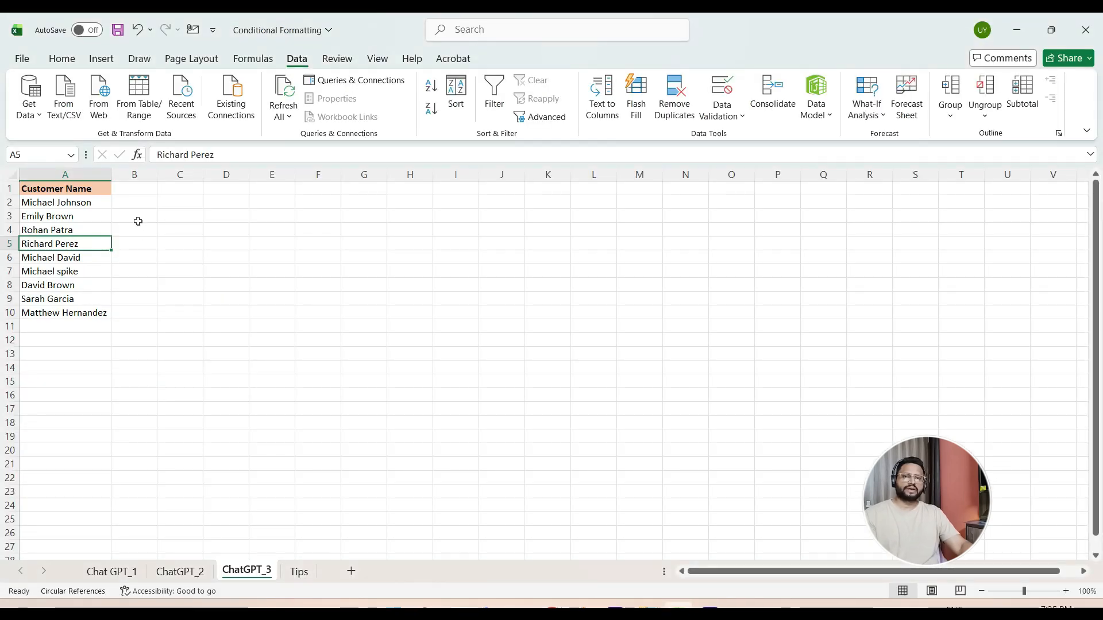
{"action": "left_click", "coordinate": [130, 193]}
{"action": "left_click", "coordinate": [128, 204]}
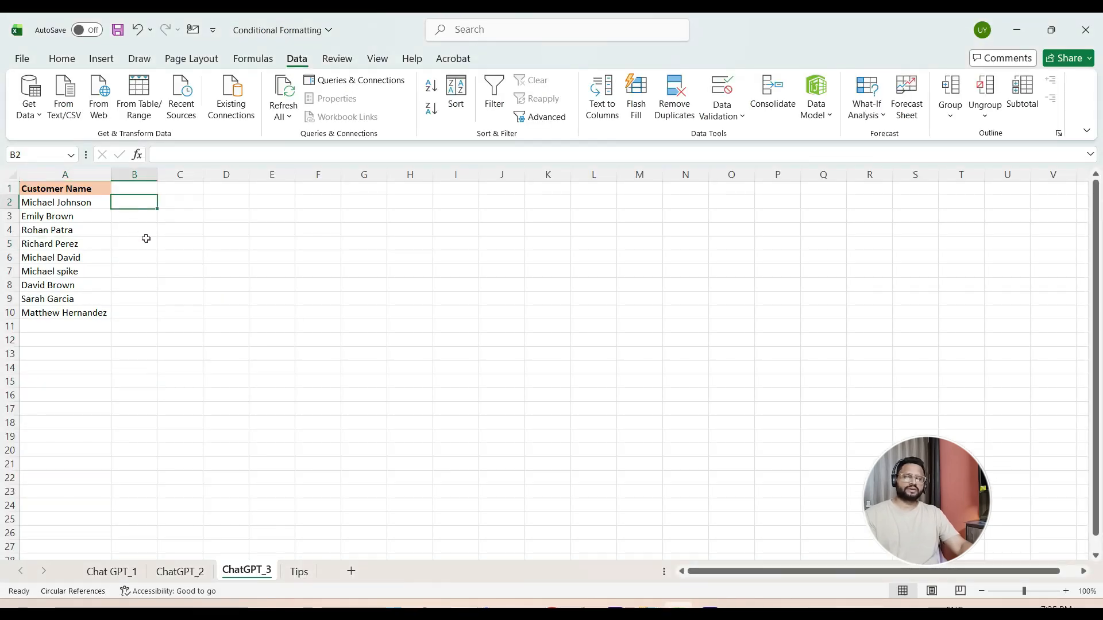
{"action": "key", "text": "ctrl+v"}
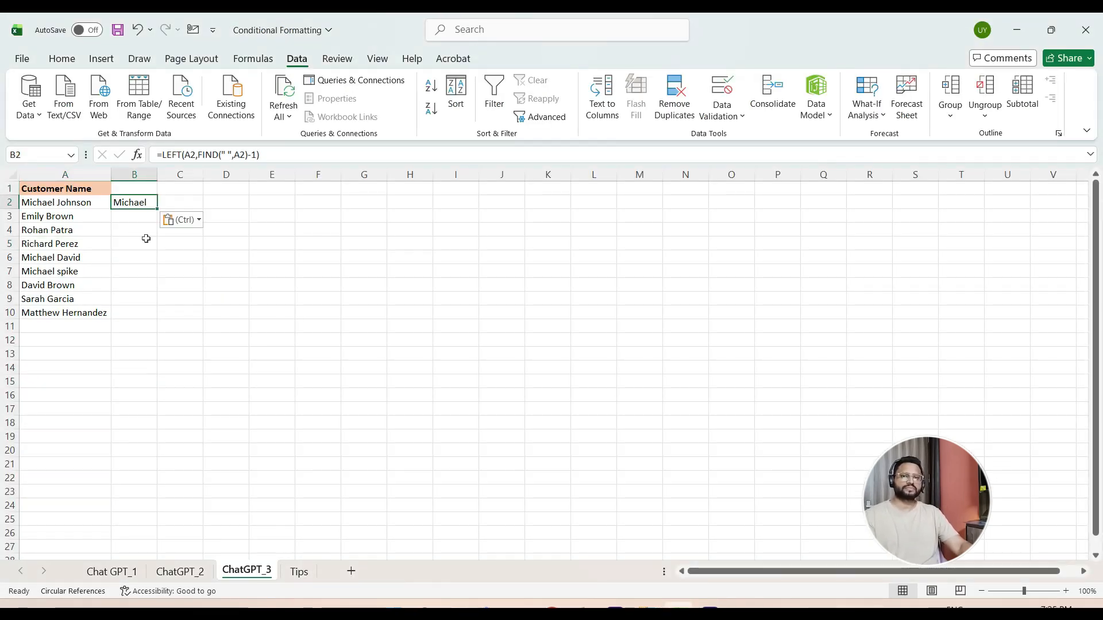
- Add the headers "First name" in cell B1 and "Last name" in cell C1
{"action": "left_click", "coordinate": [137, 188]}
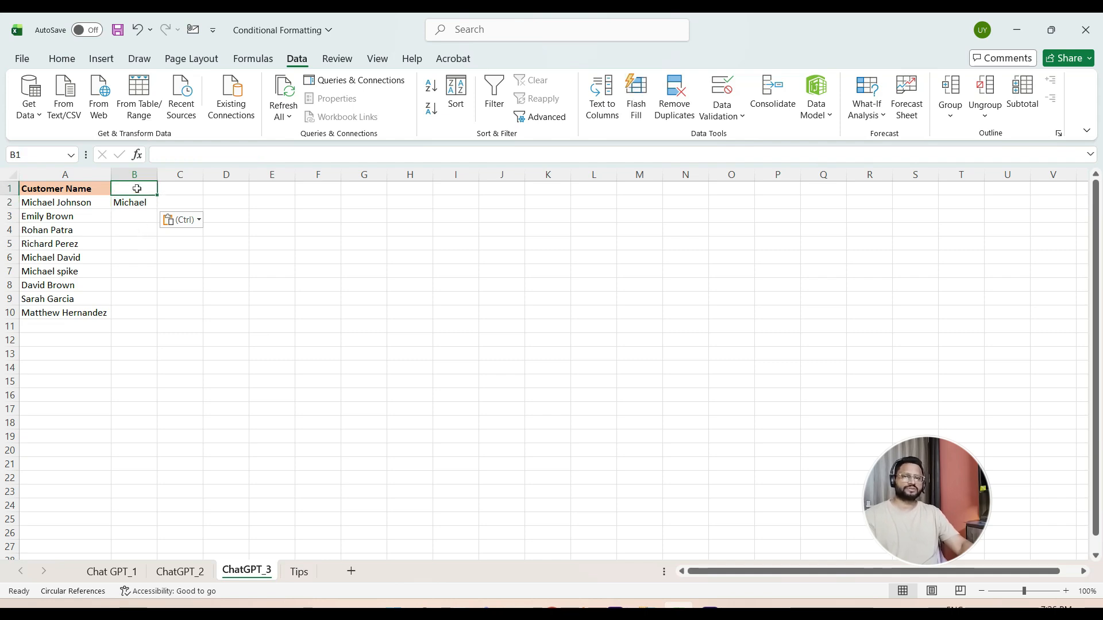
{"action": "type", "text": "First Name"}
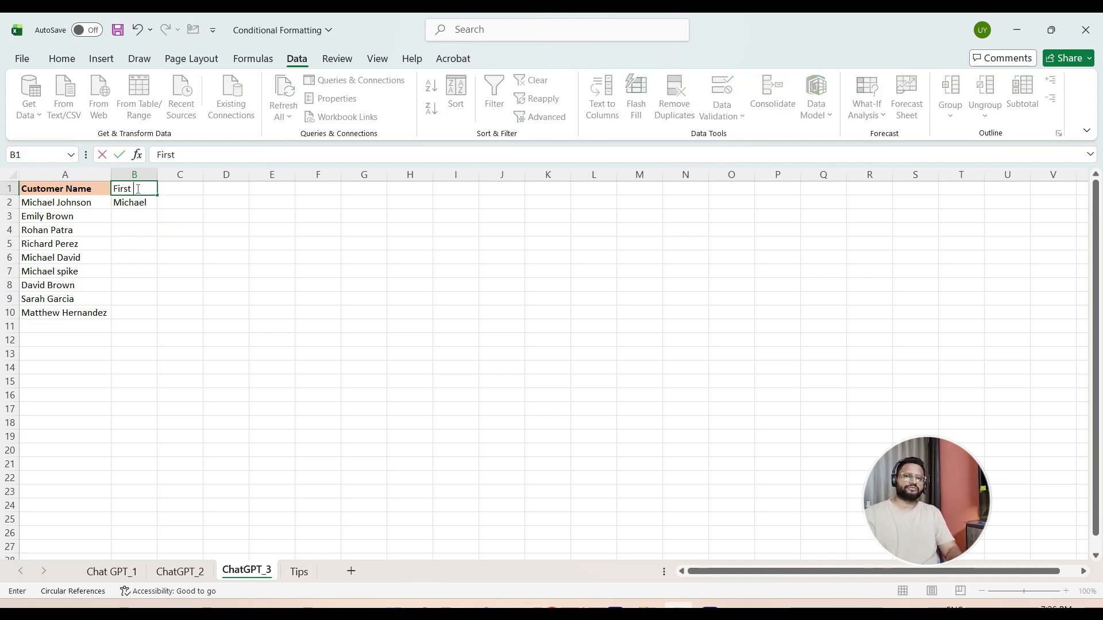
{"action": "key", "text": "Return"}
{"action": "key", "text": "Up"}
{"action": "key", "text": "Right"}
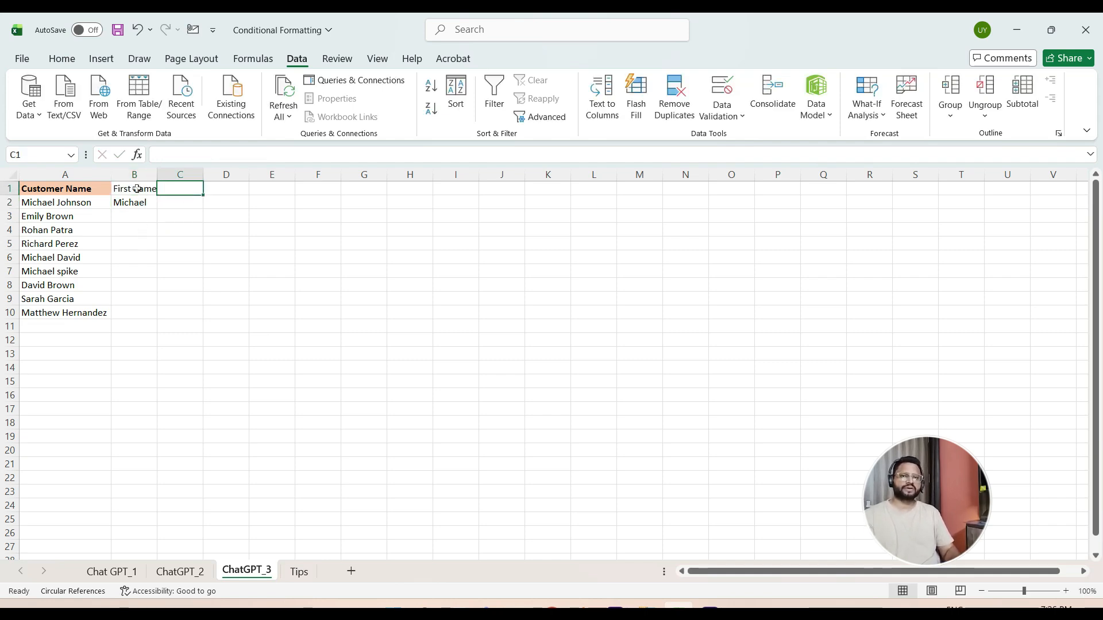
{"action": "type", "text": "Last name"}
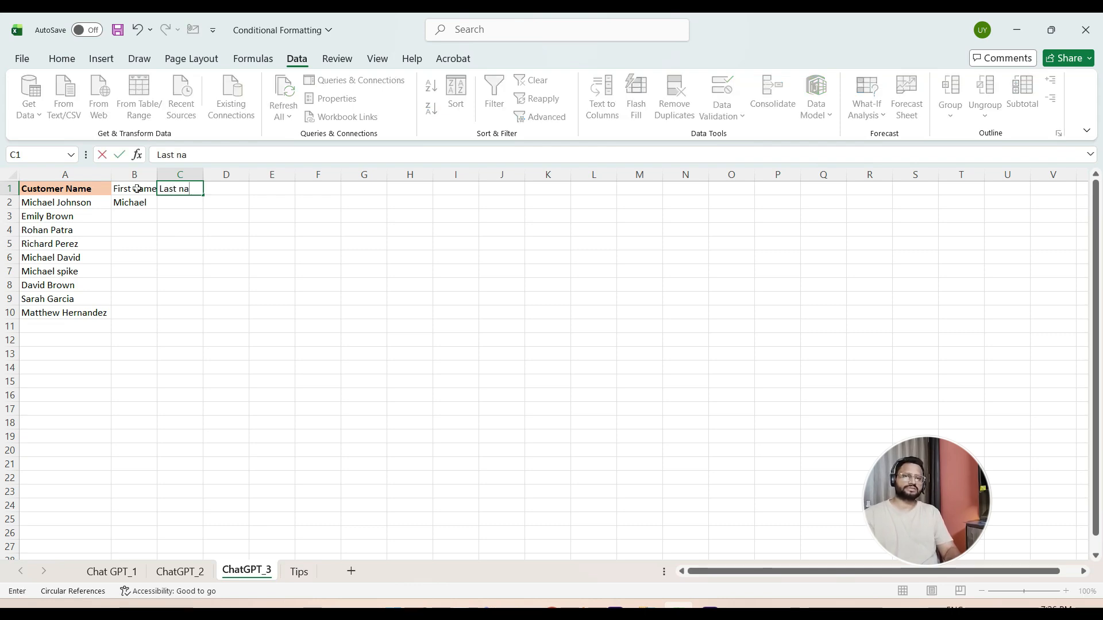
{"action": "key", "text": "Return"}
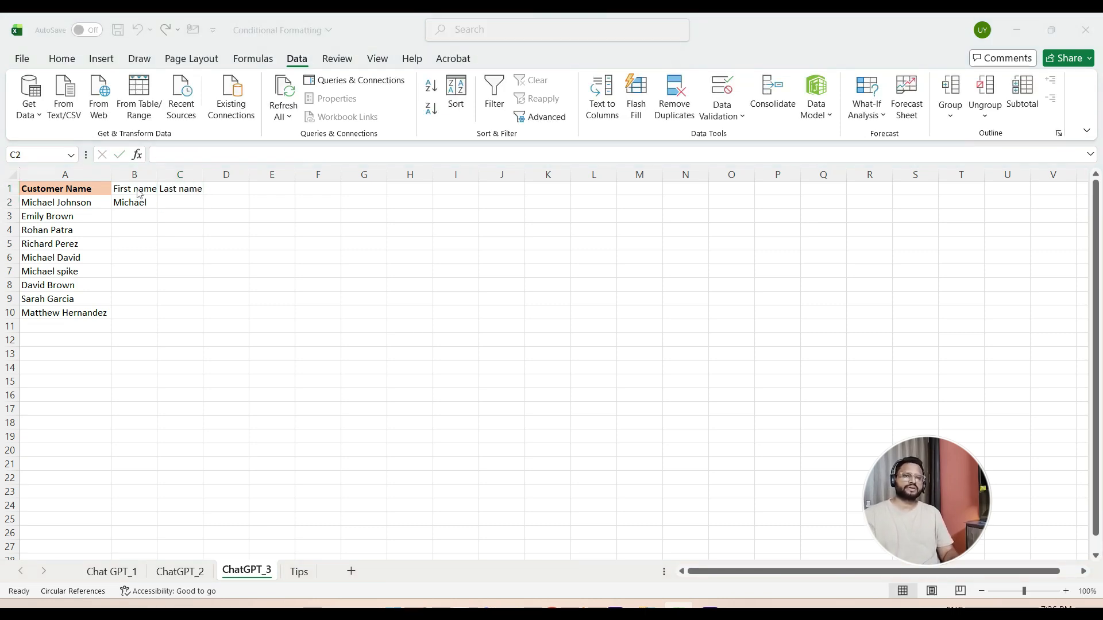
- Copy ChatGPT's last-name formula =RIGHT(A2,LEN(A2)-FIND(" ",A2)) and paste it into cell C2 of the ChatGPT_3 sheet in Excel
{"action": "key", "text": "alt+Tab"}
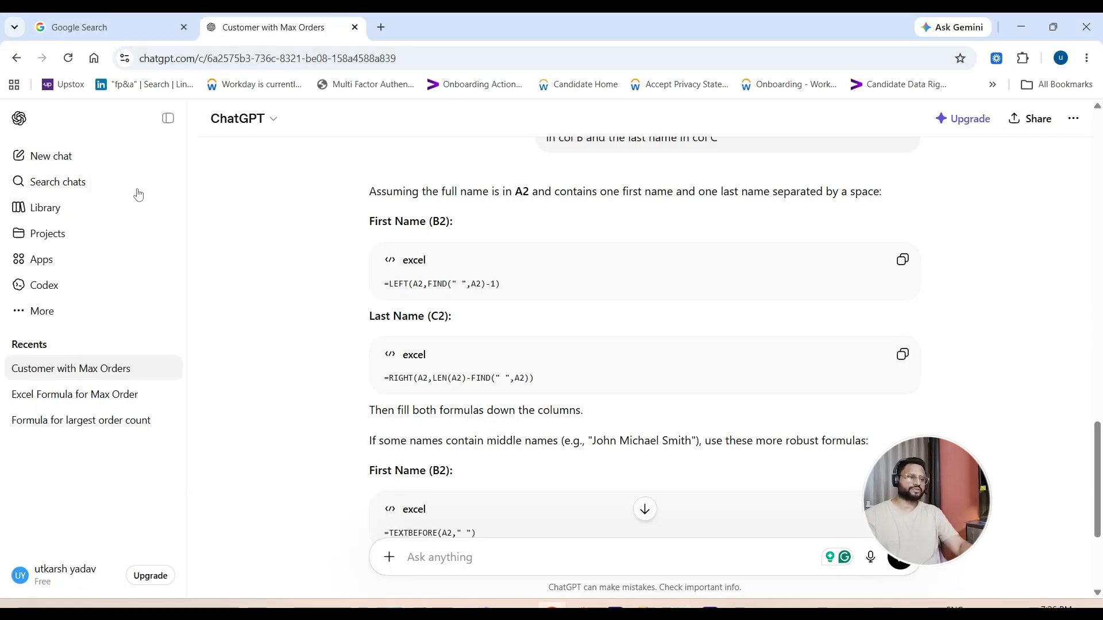
{"action": "left_click", "coordinate": [904, 357]}
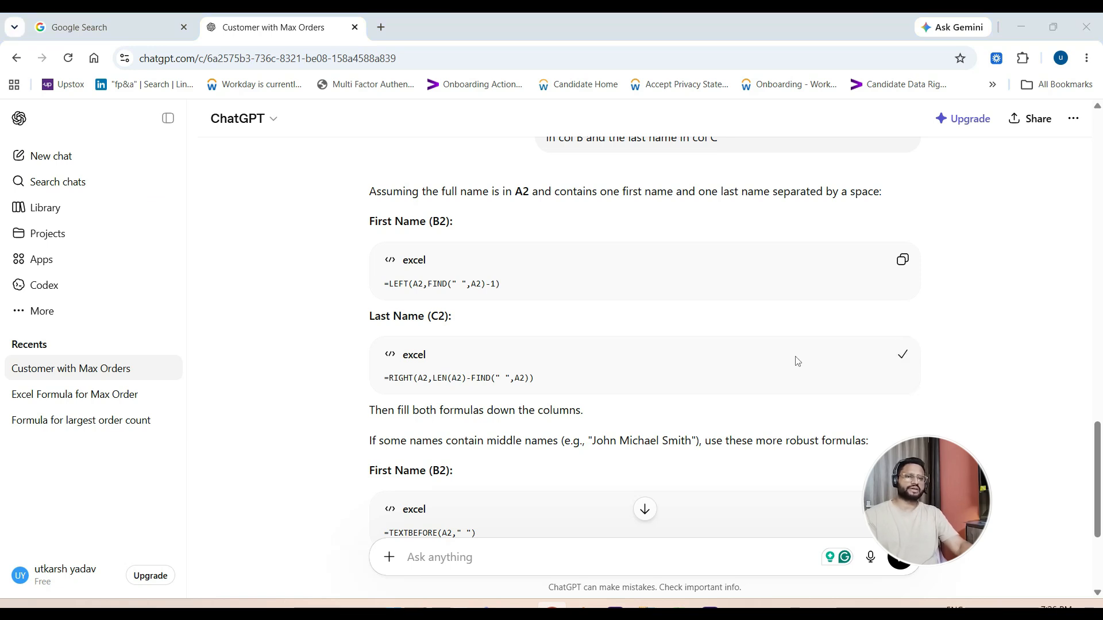
{"action": "key", "text": "alt+Tab"}
{"action": "key", "text": "ctrl+v"}
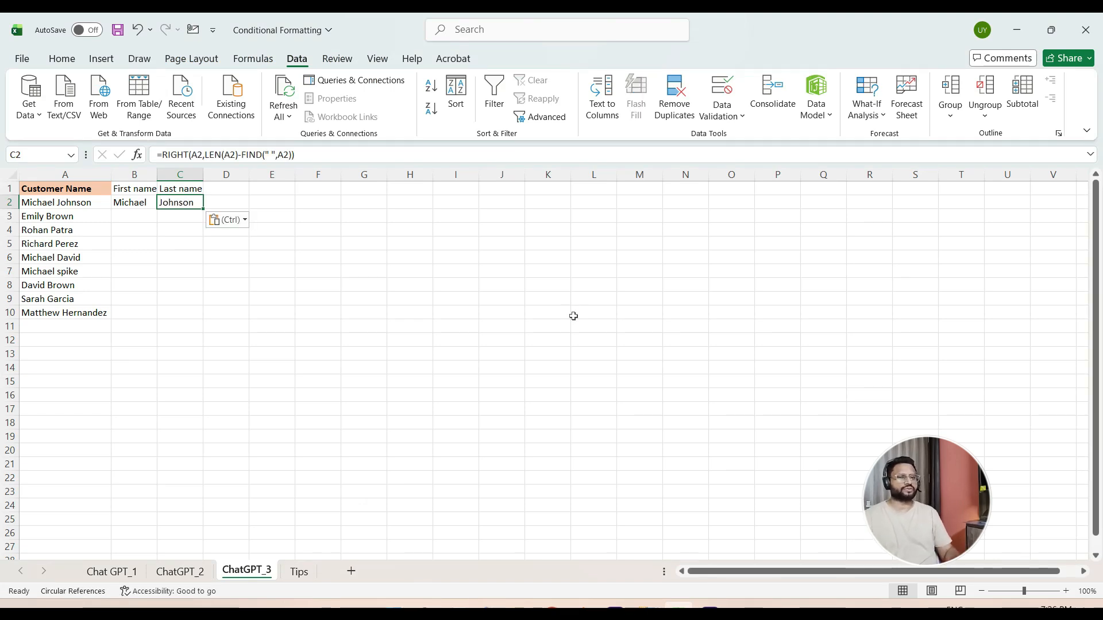
- Fill the first-name and last-name formulas in B2:C2 down to row 10
{"action": "key", "text": "Left"}
{"action": "key", "text": "shift+Right"}
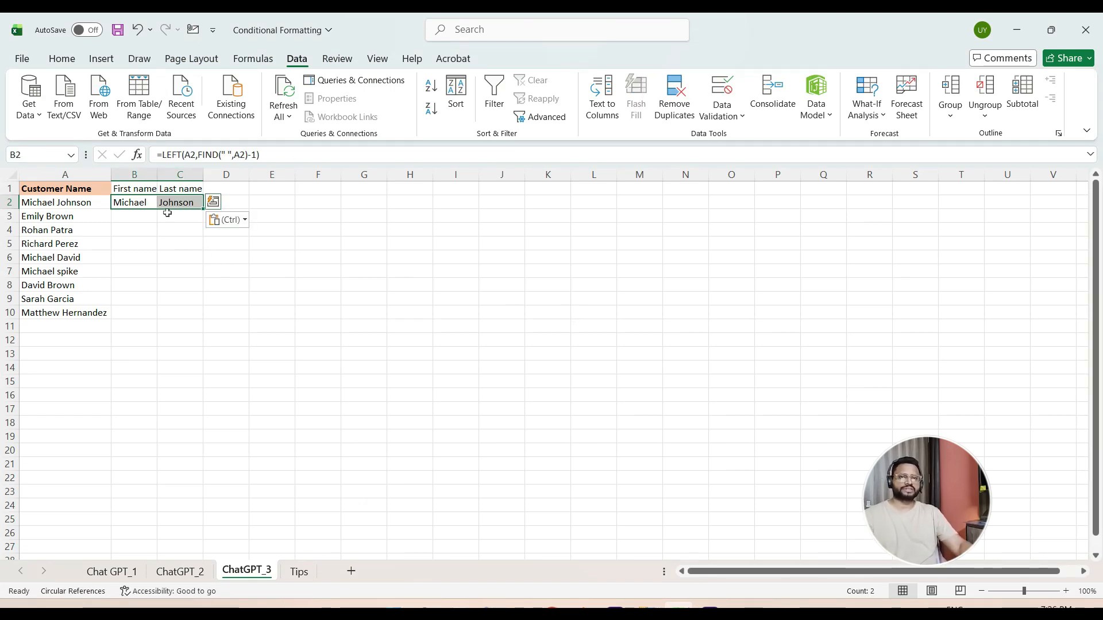
{"action": "double_click", "coordinate": [203, 208]}
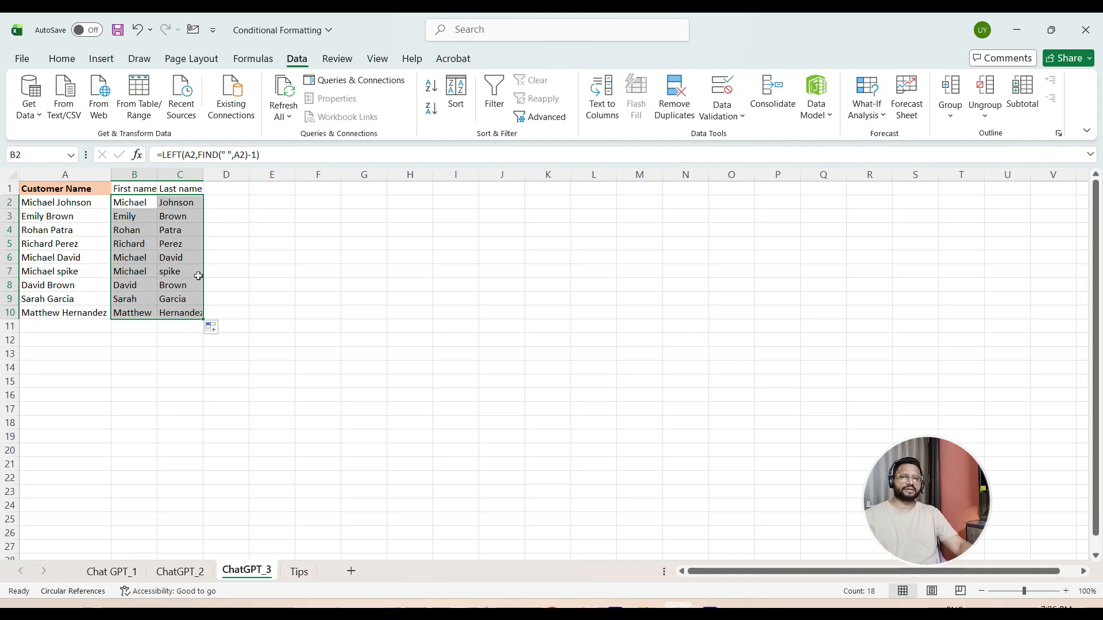
{"action": "left_click", "coordinate": [152, 348]}
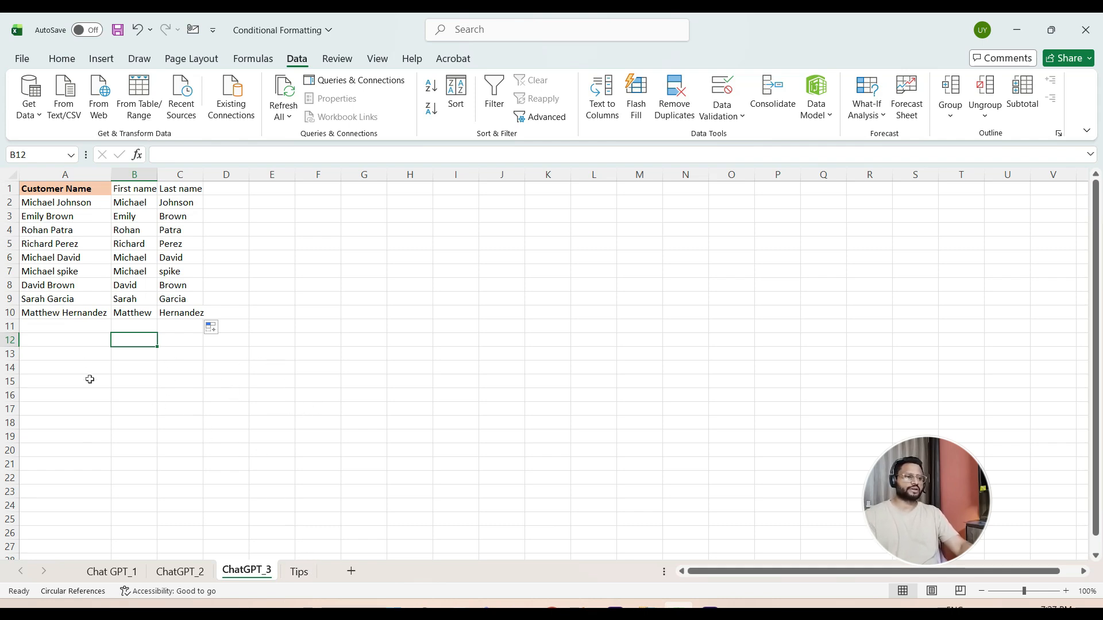
- Open the Tips sheet and review the notes on prompting ChatGPT, starting with the first tip in cell D4
{"action": "left_click", "coordinate": [298, 572]}
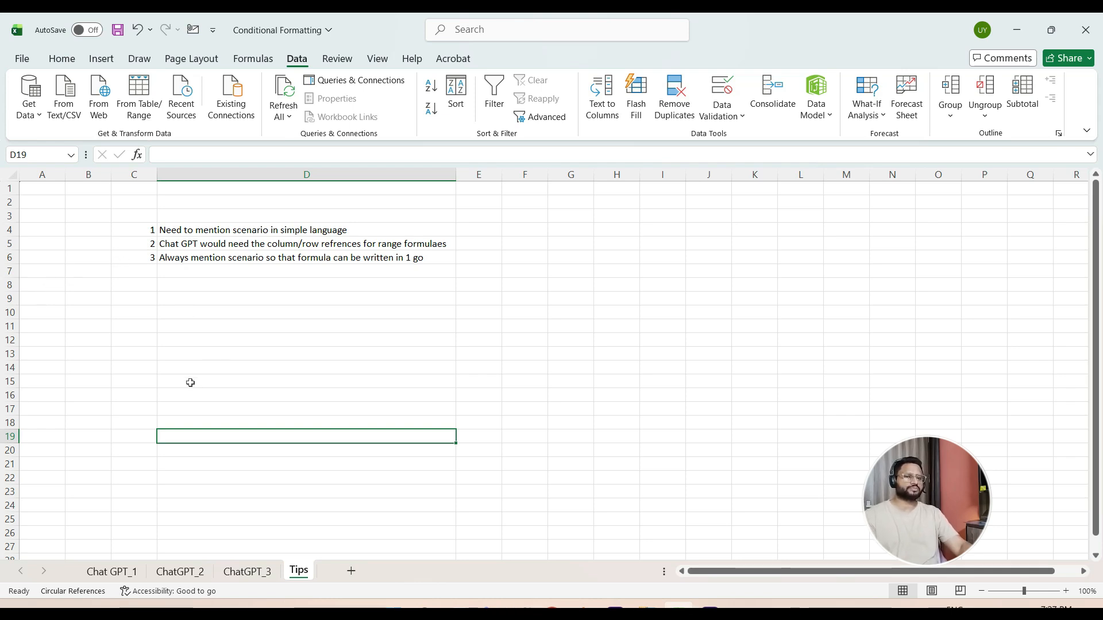
{"action": "left_click", "coordinate": [105, 340]}
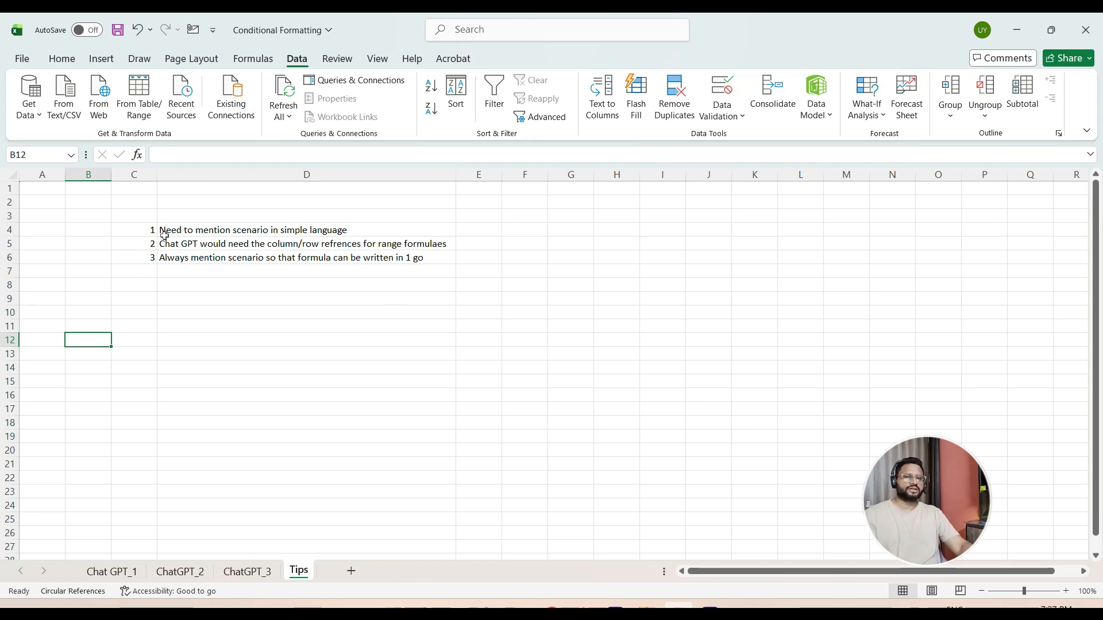
{"action": "left_click", "coordinate": [180, 231]}
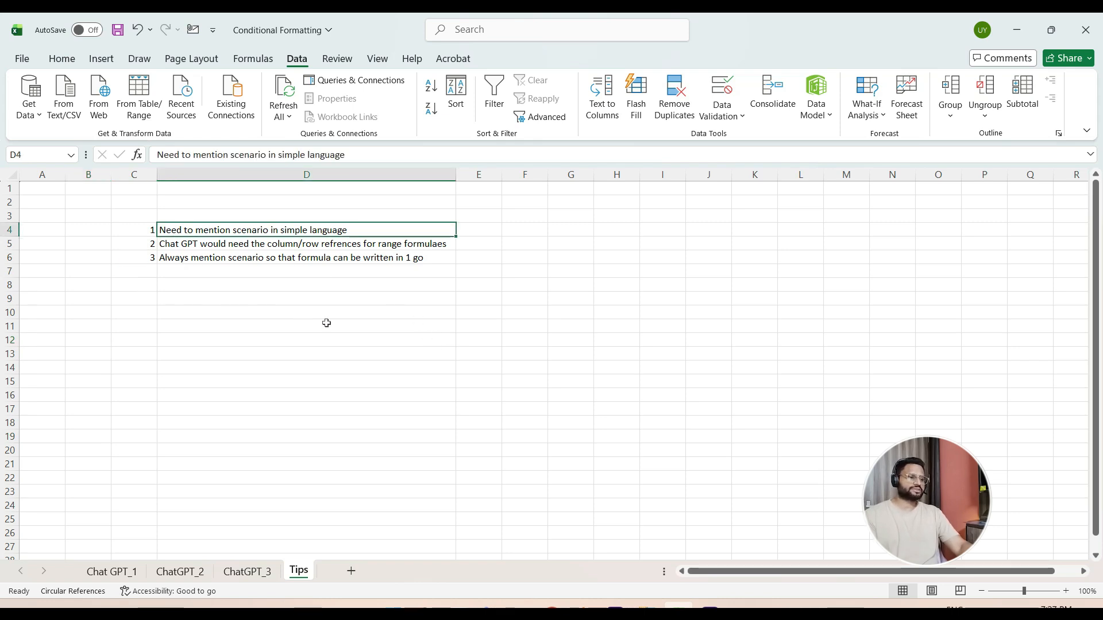